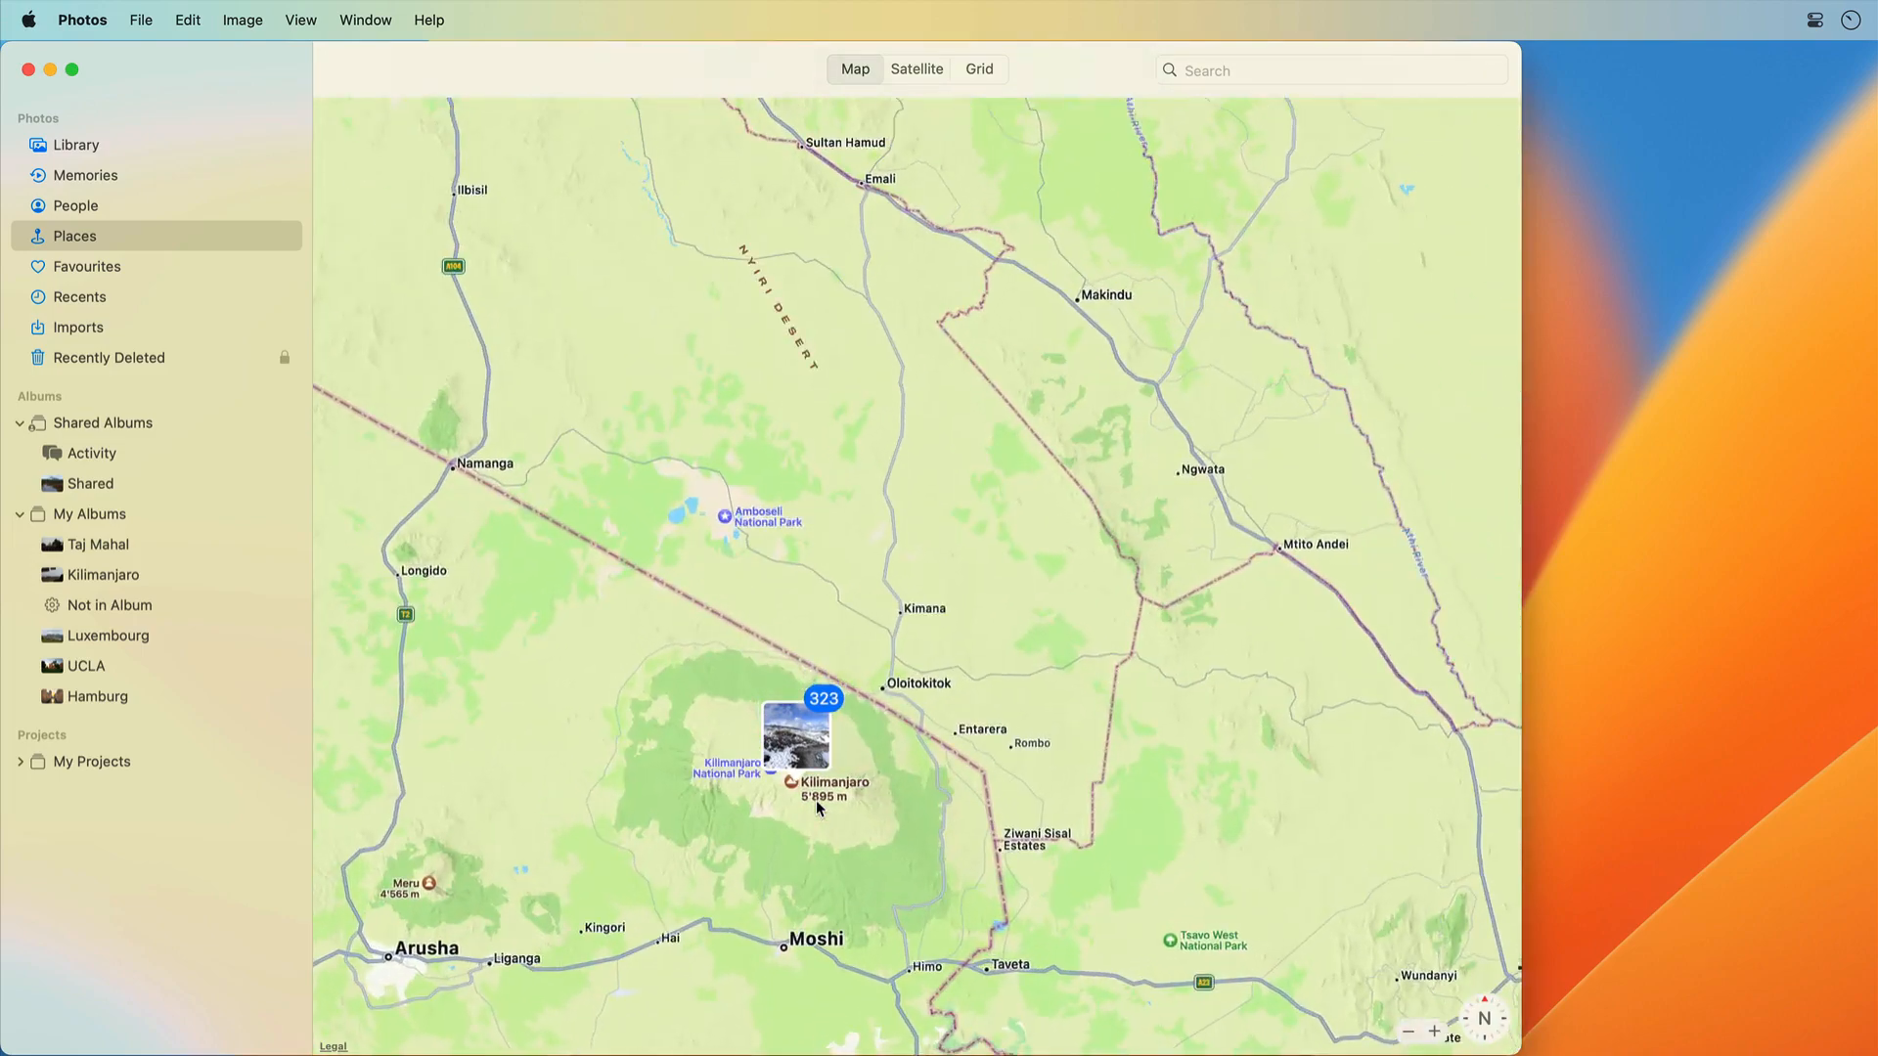
Examine where the Kilimanjaro photos were taken on the Places map, using satellite imagery around the summit
scroll(808, 865, "up", 3)
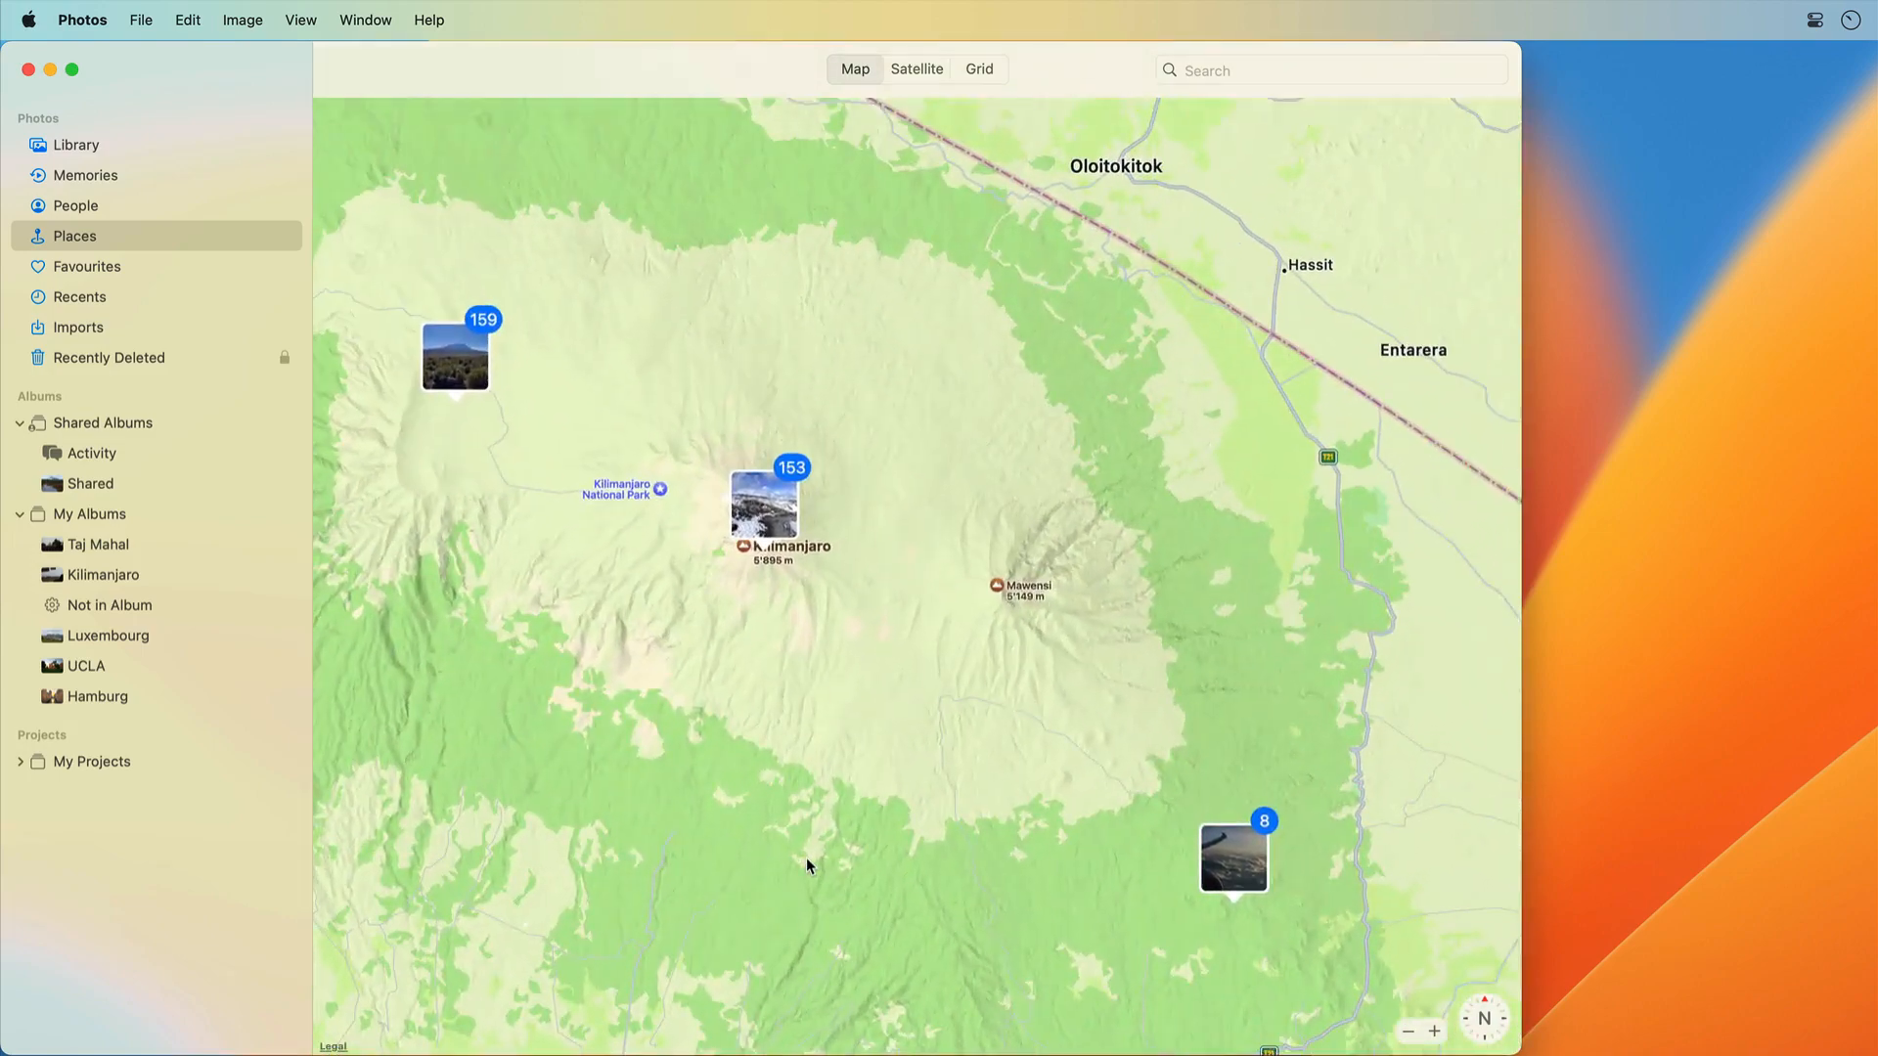
left_click(919, 74)
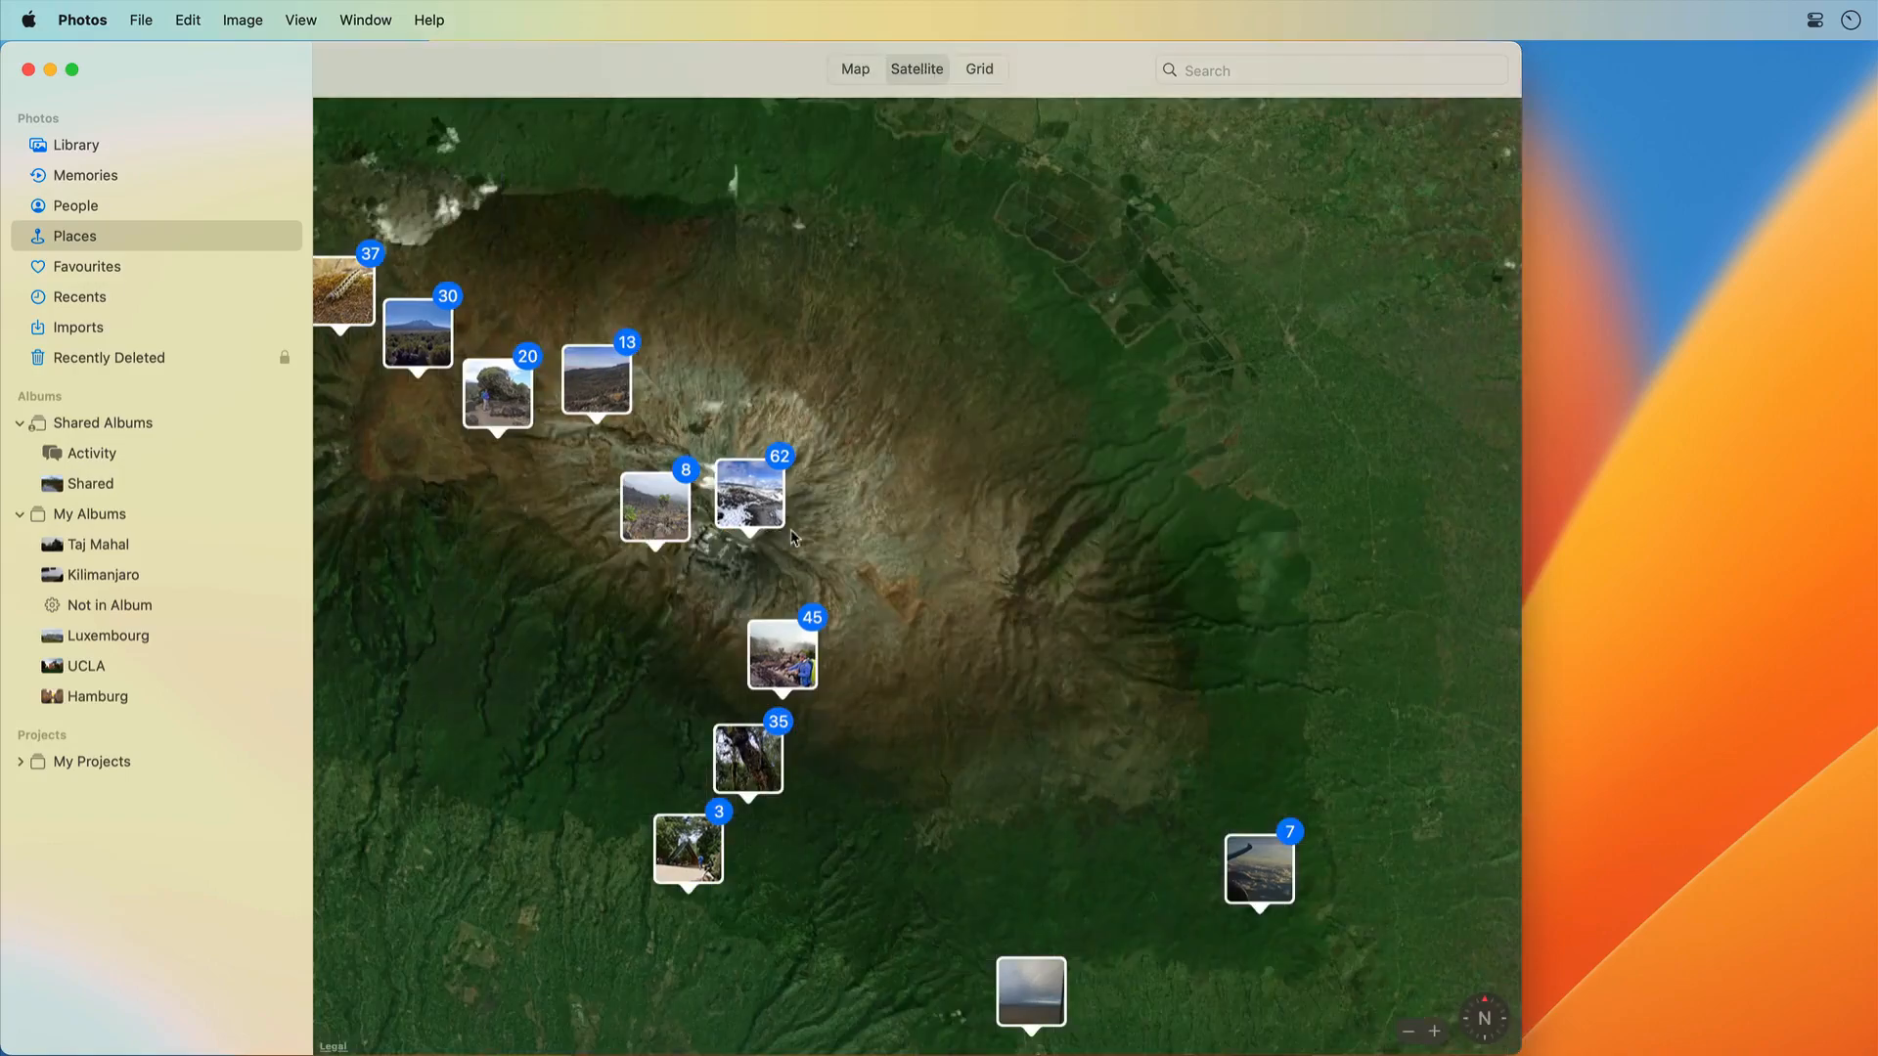
scroll(756, 555, "up", 3)
scroll(755, 555, "up", 3)
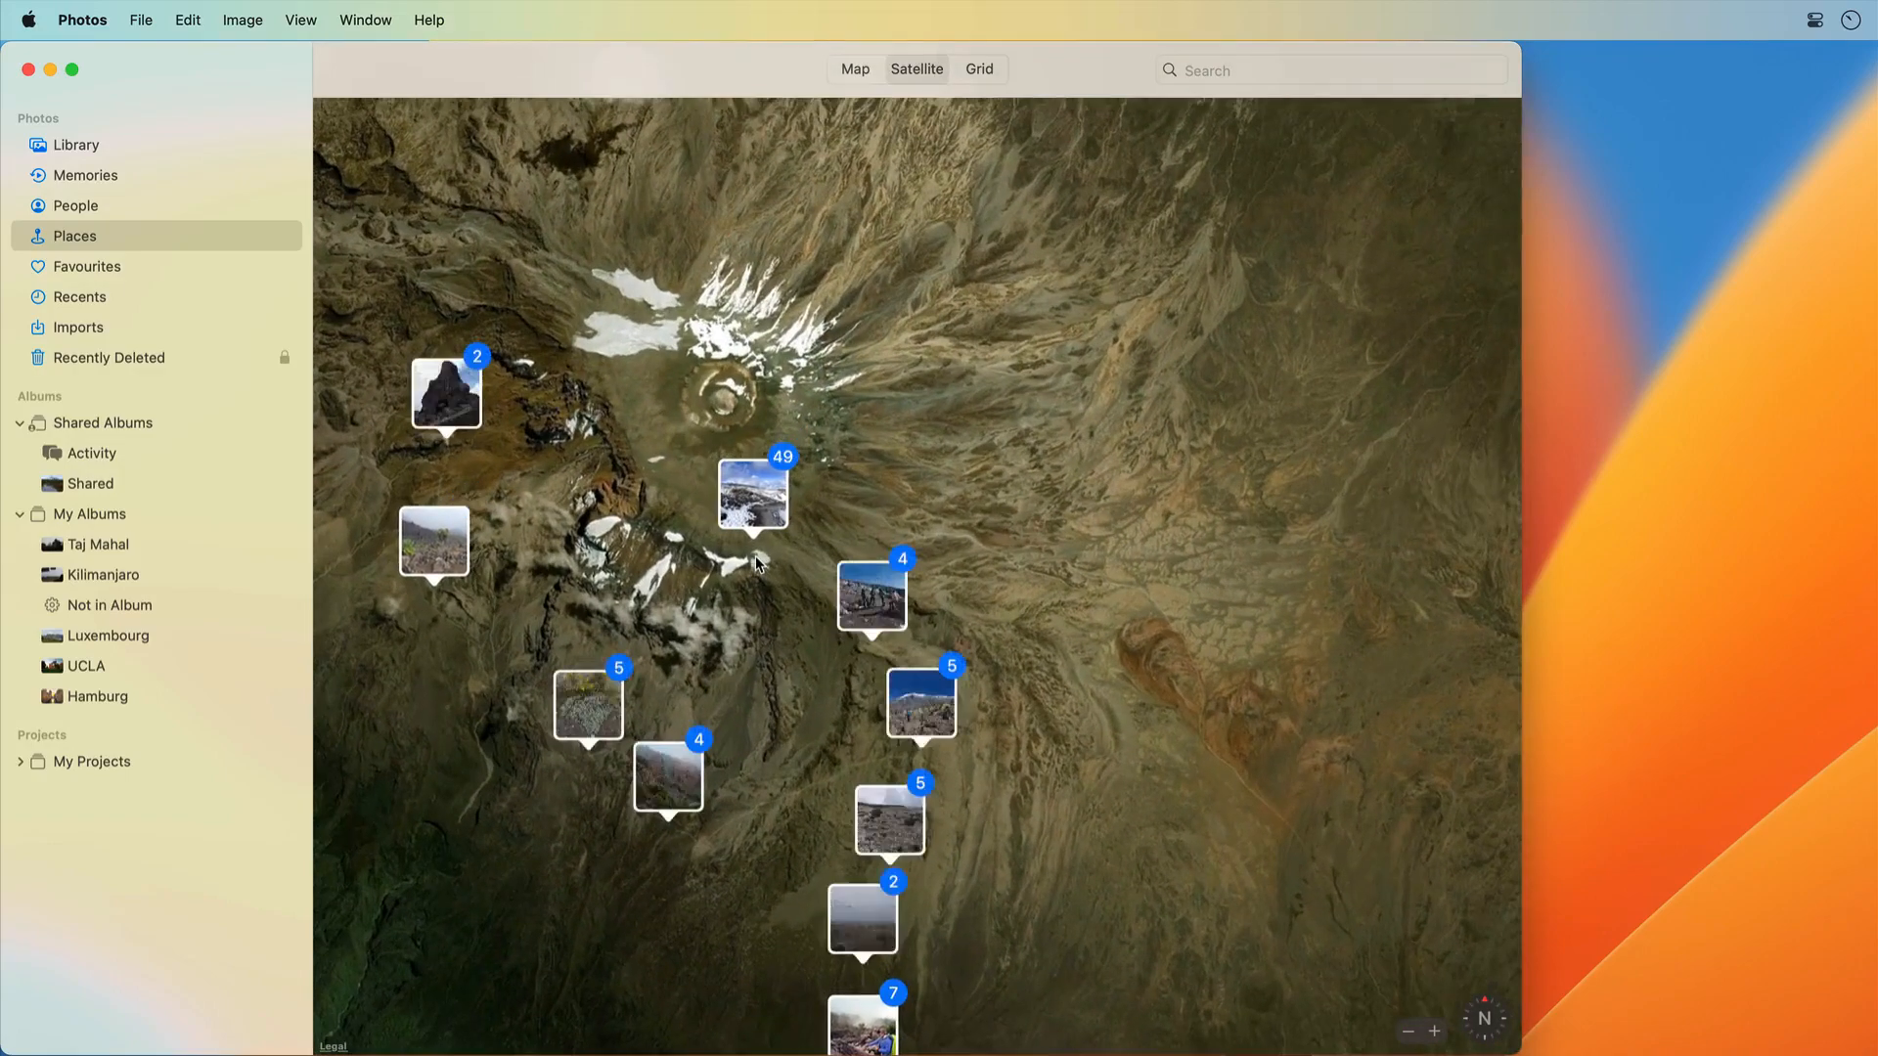
scroll(711, 560, "up", 3)
scroll(711, 560, "up", 5)
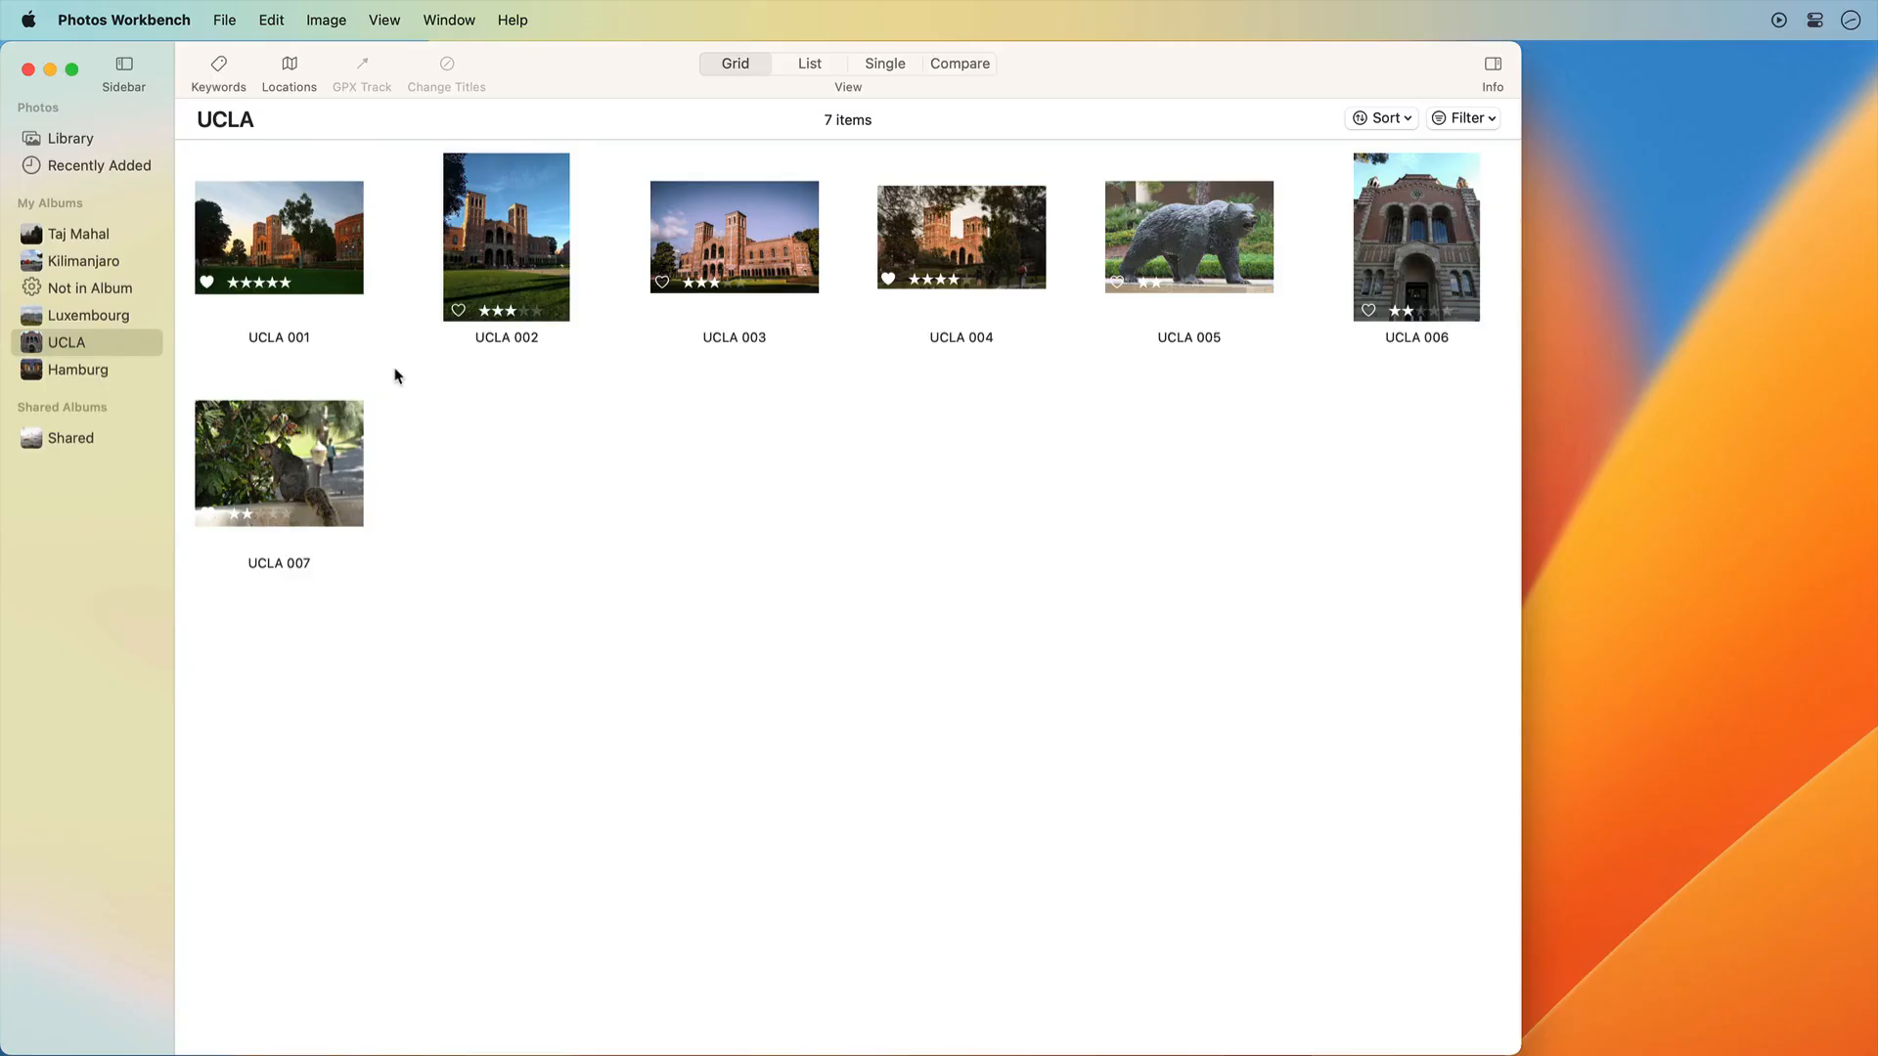
Show the location map for the UCLA album and center it on the UCLA search match in Los Angeles
left_click(289, 69)
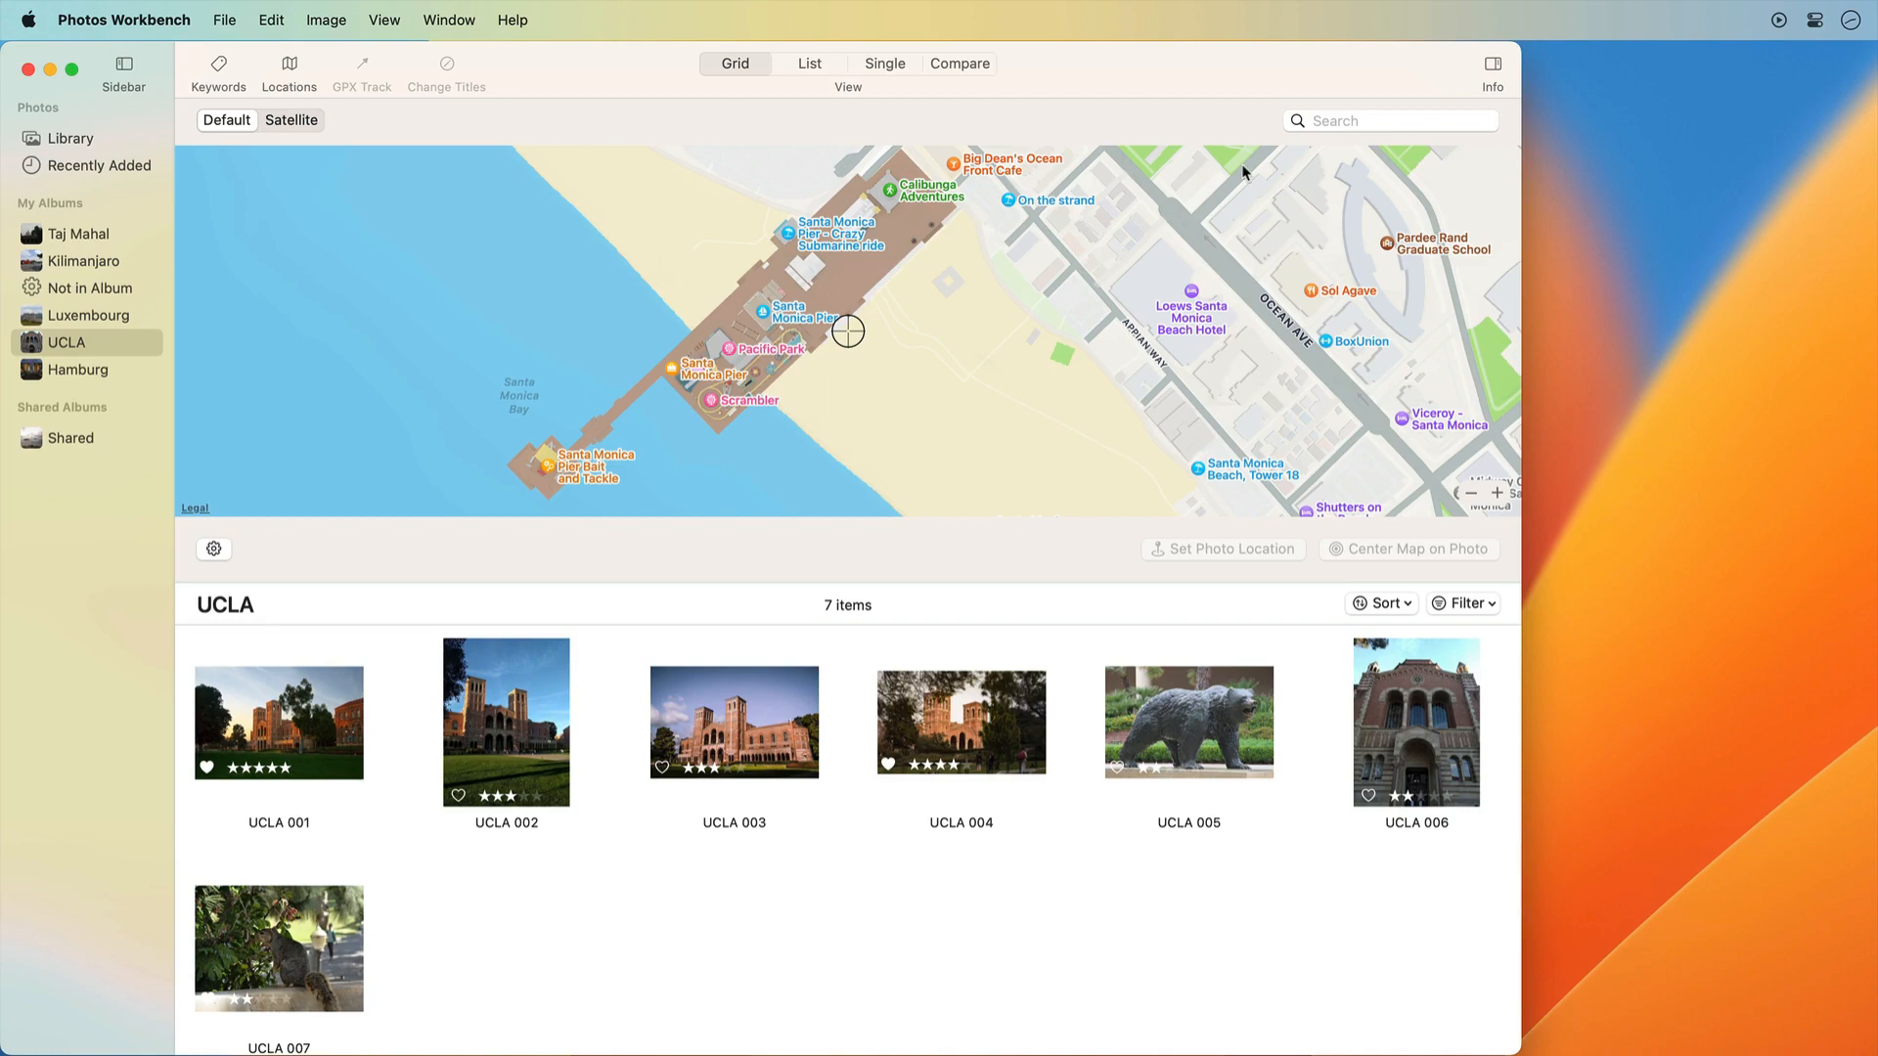
left_click(1321, 121)
type("UCLA")
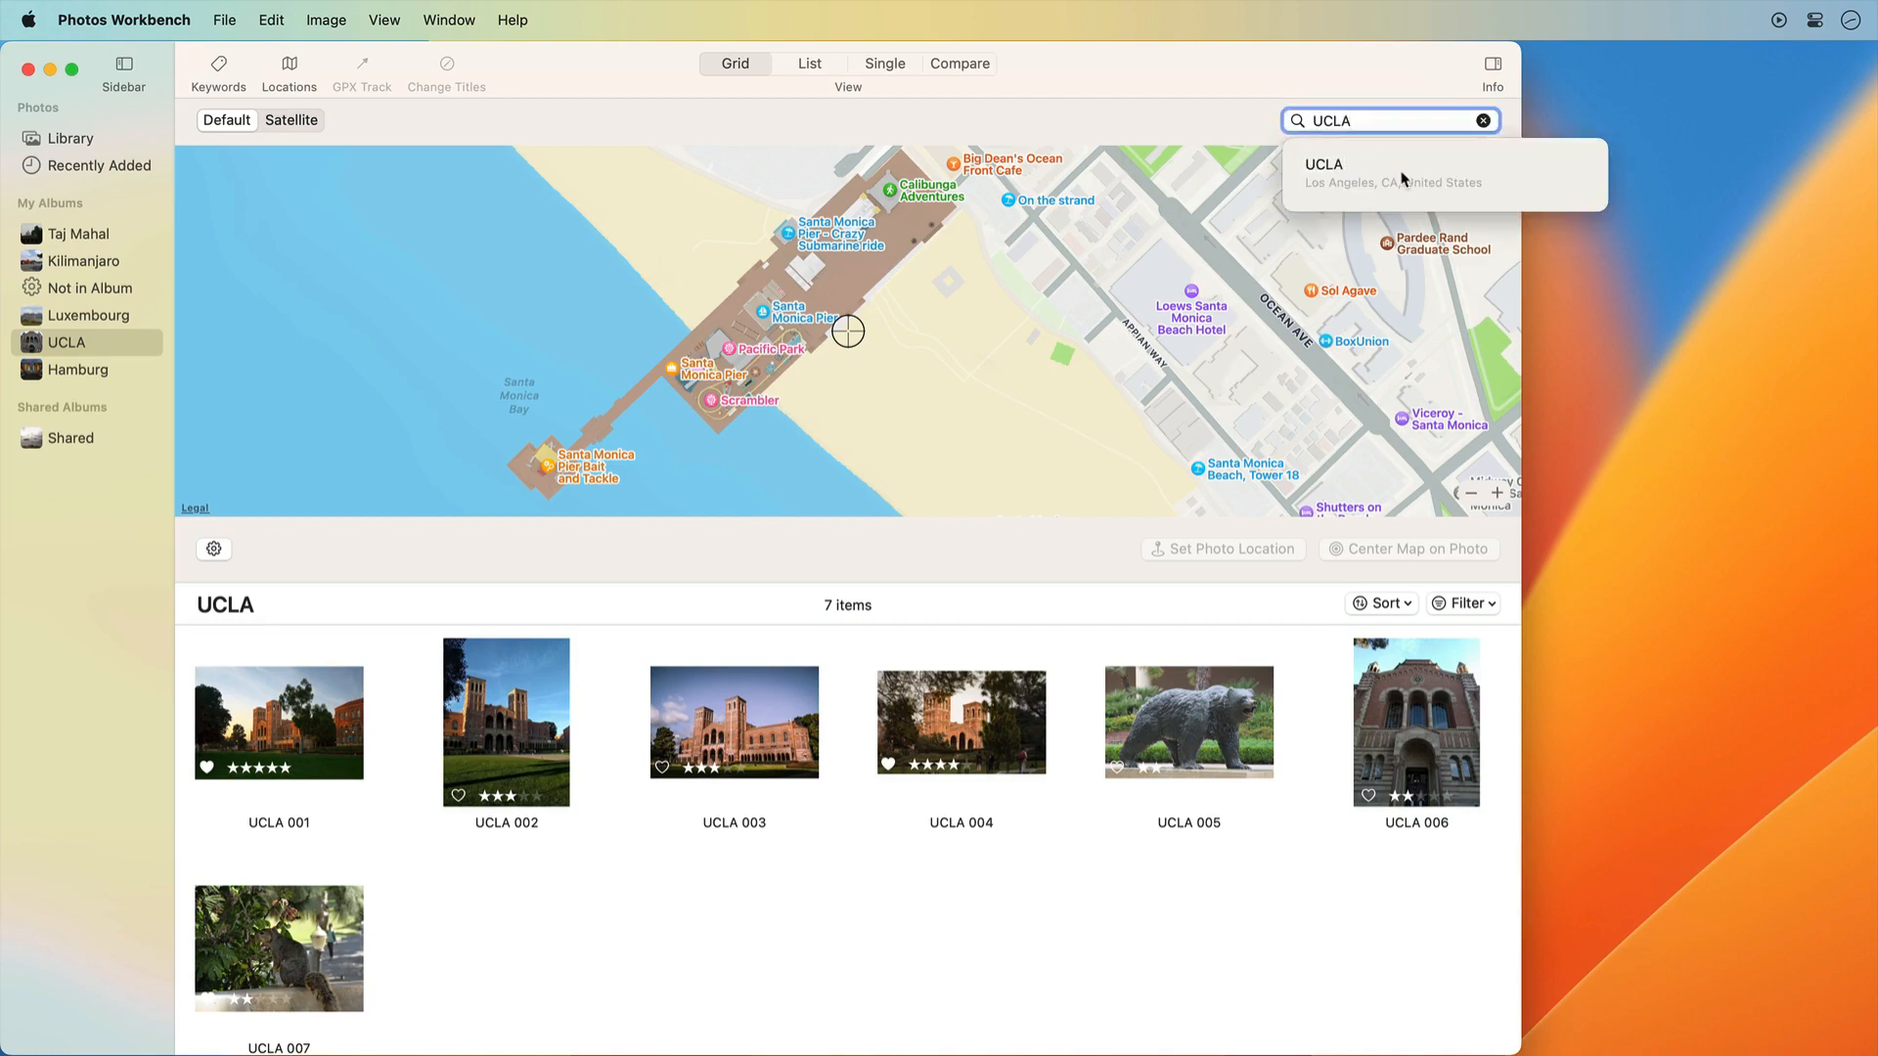
left_click(1404, 182)
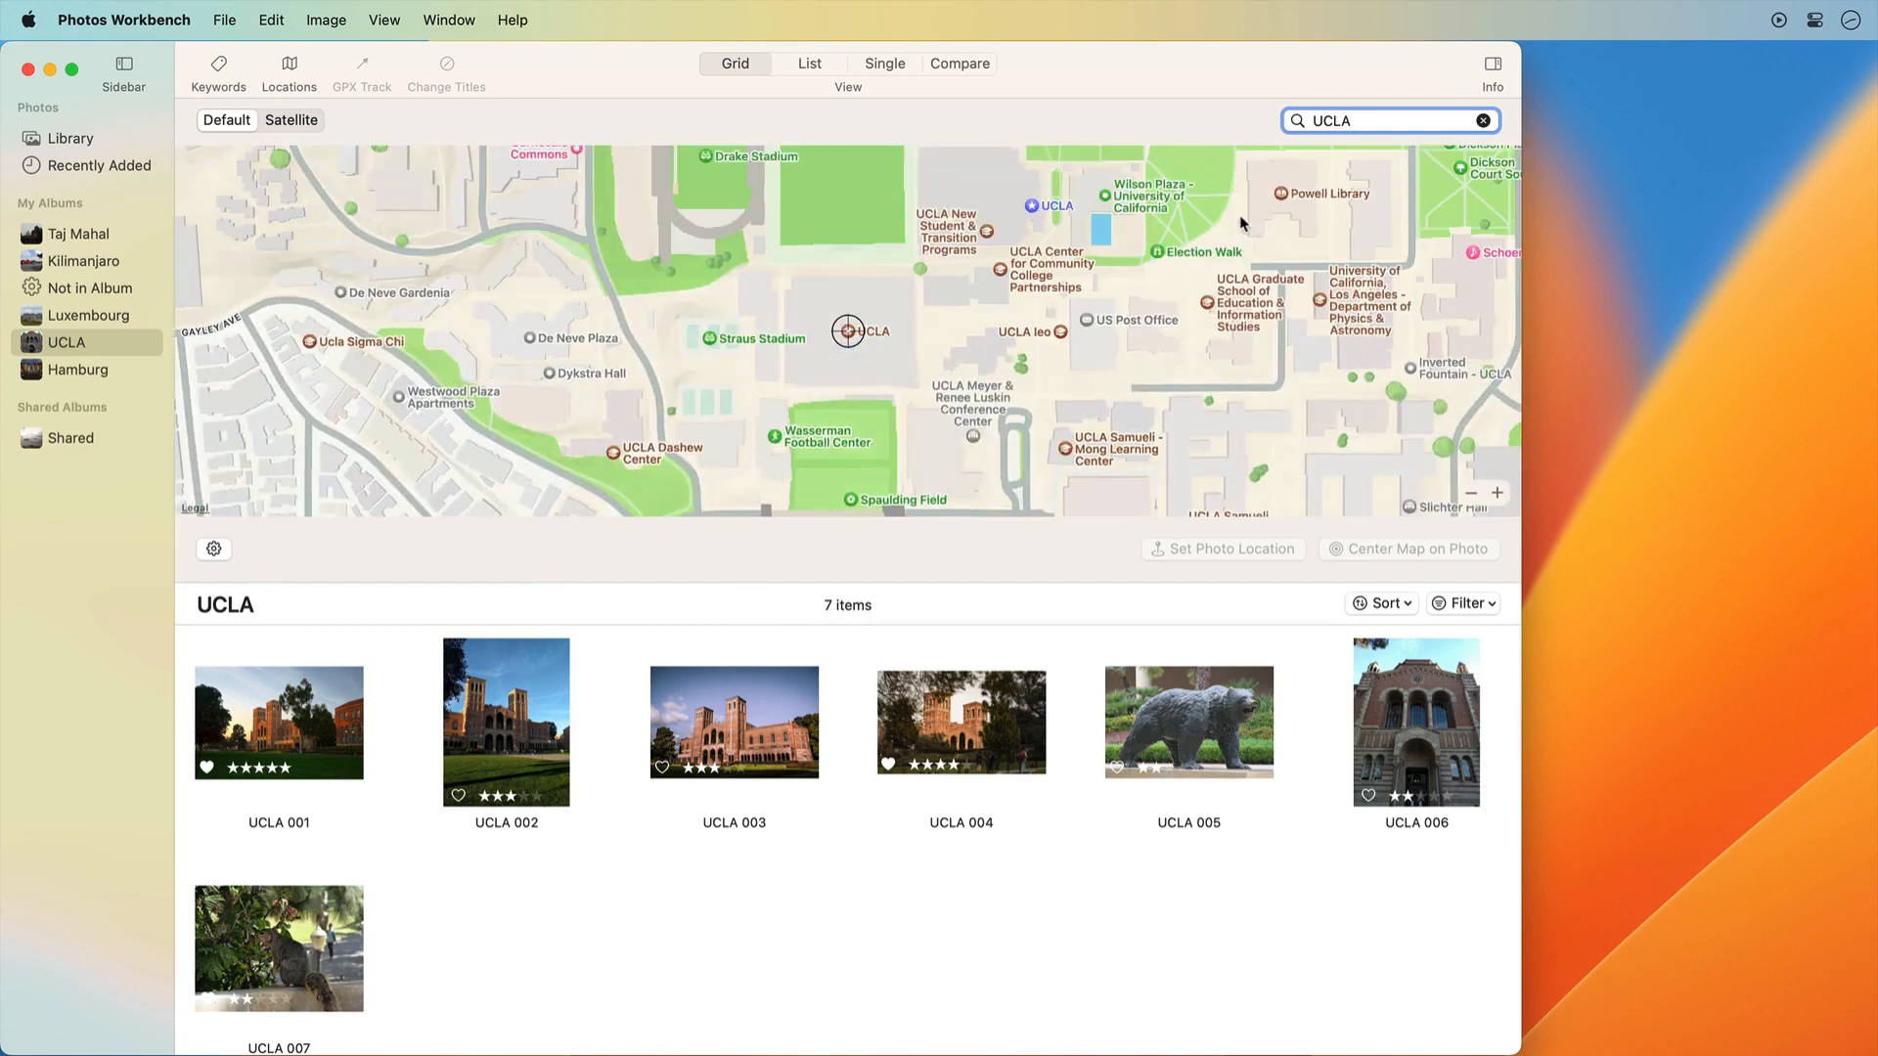
Switch the map to satellite imagery and bring the quad between Royce Hall and Powell Library into close view
left_click_drag(1163, 221, 857, 358)
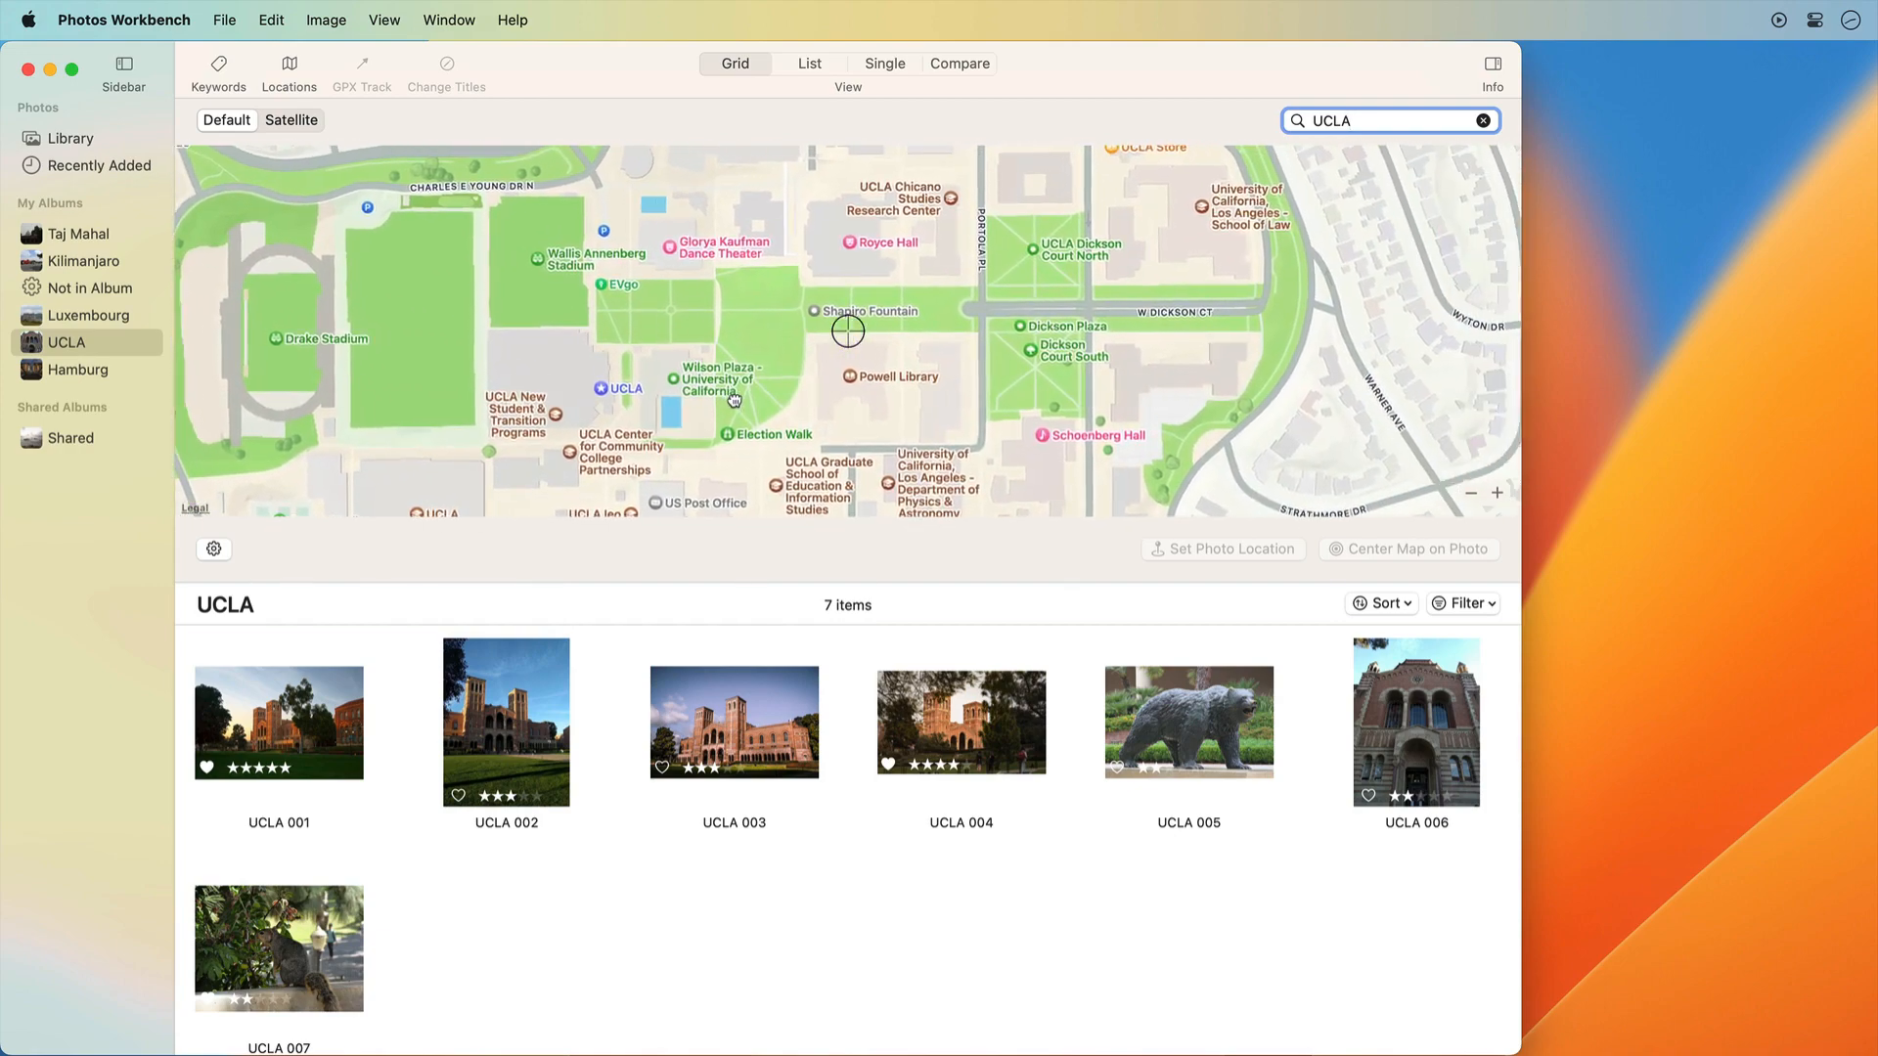
left_click(273, 122)
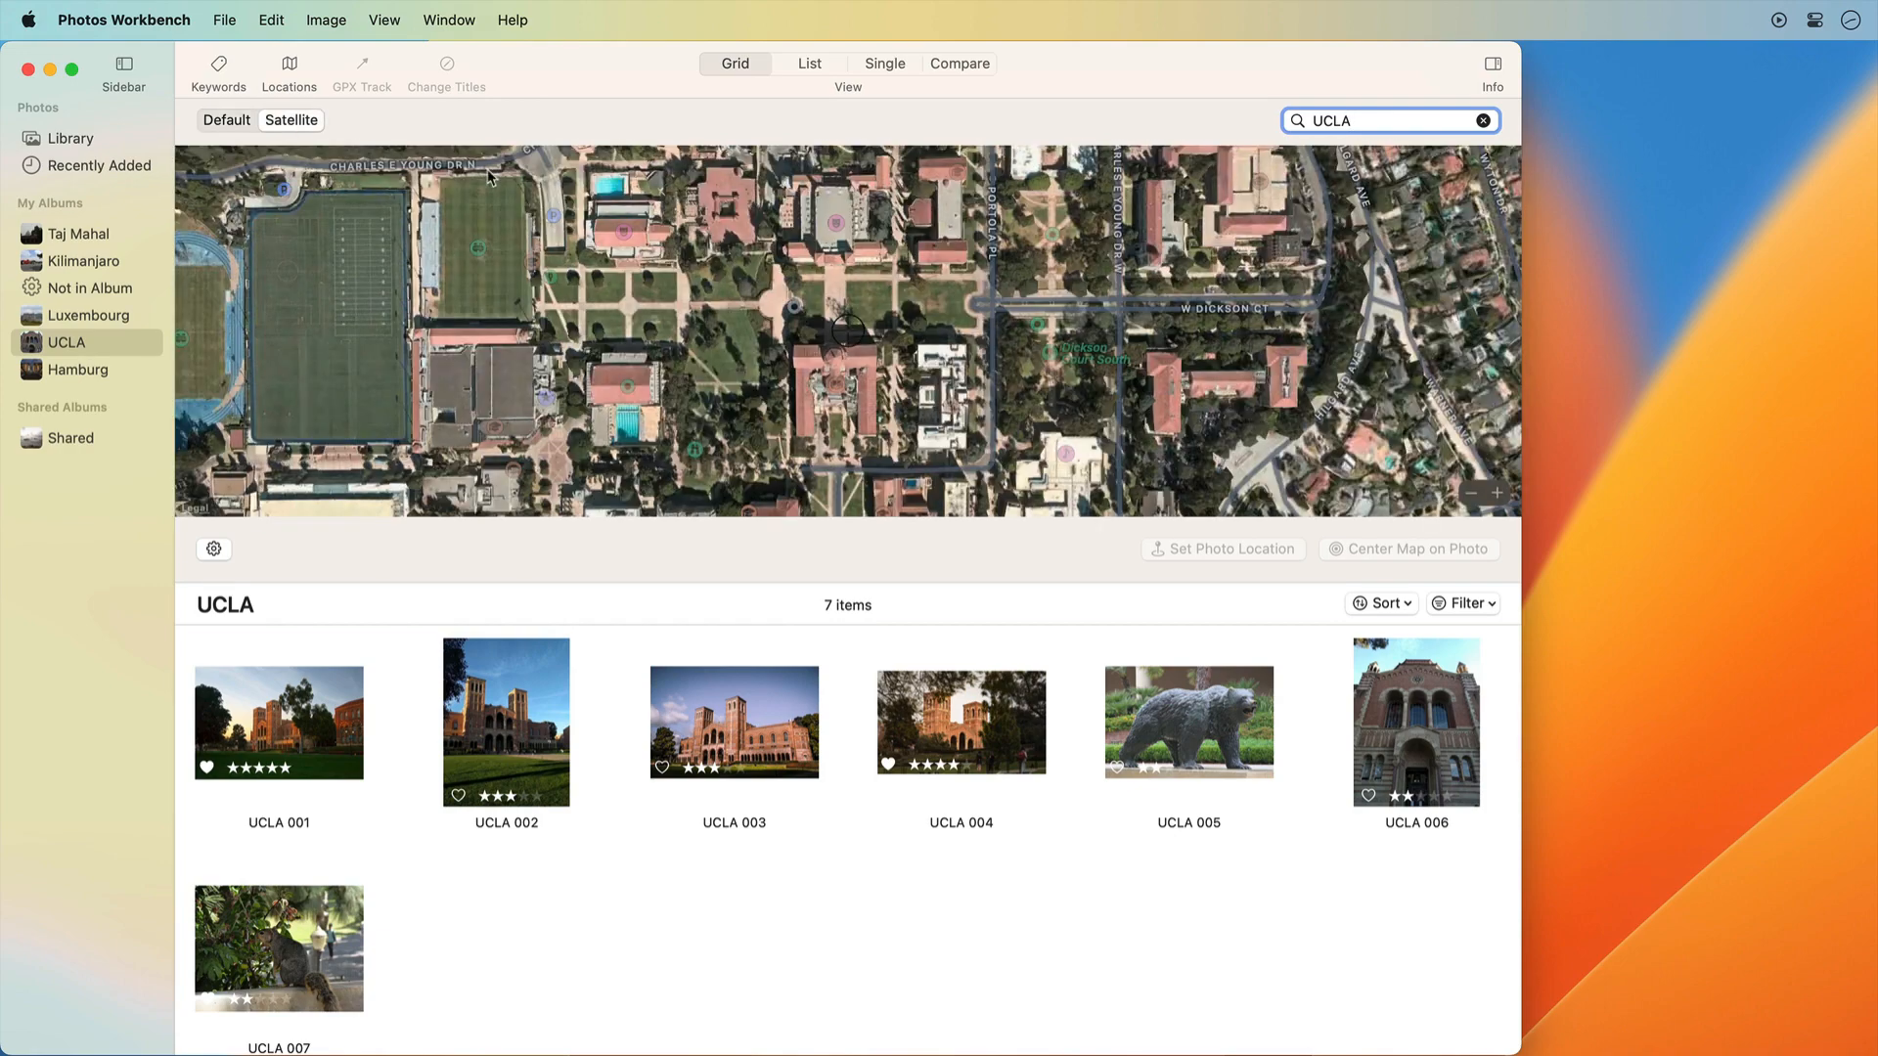
double_click(841, 321)
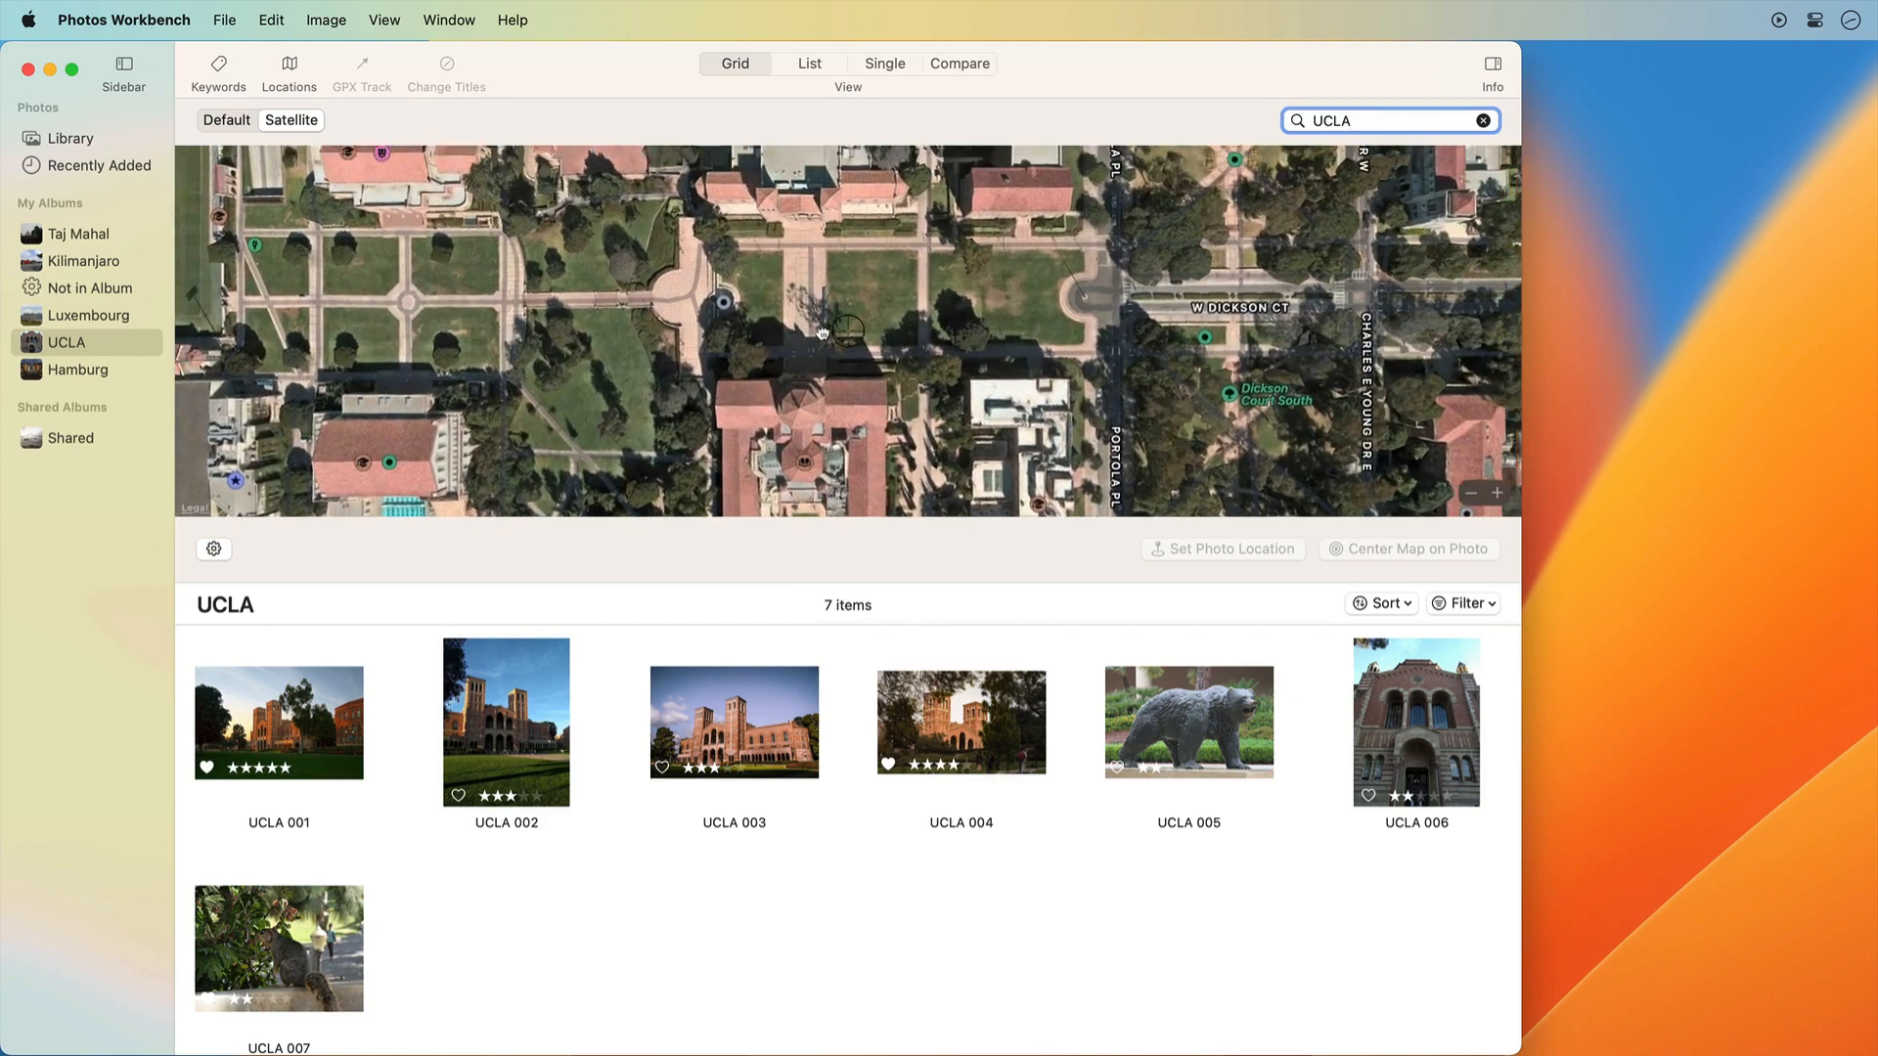
Place UCLA 001 on the quad's eastern lawn near W Dickson Ct and UCLA 002 just east of Shapiro Fountain
left_click(269, 745)
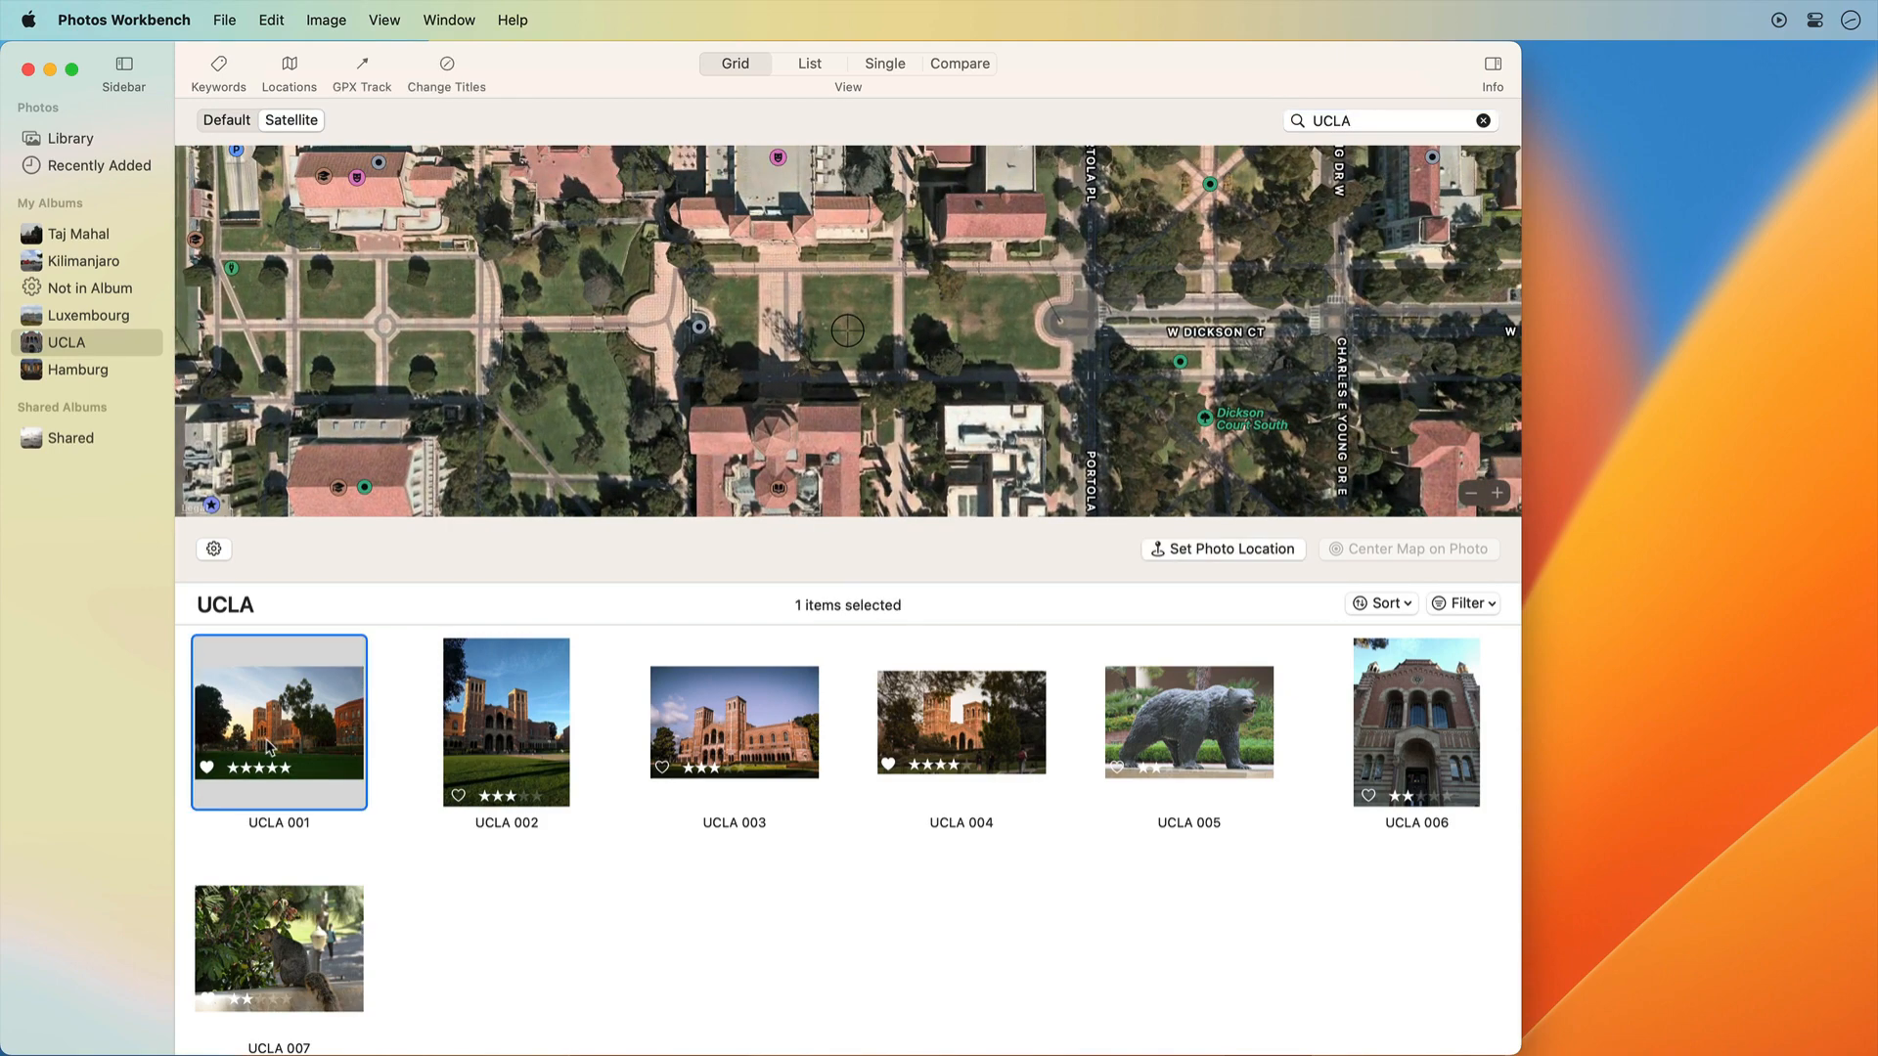
left_click(982, 323)
left_click(543, 691)
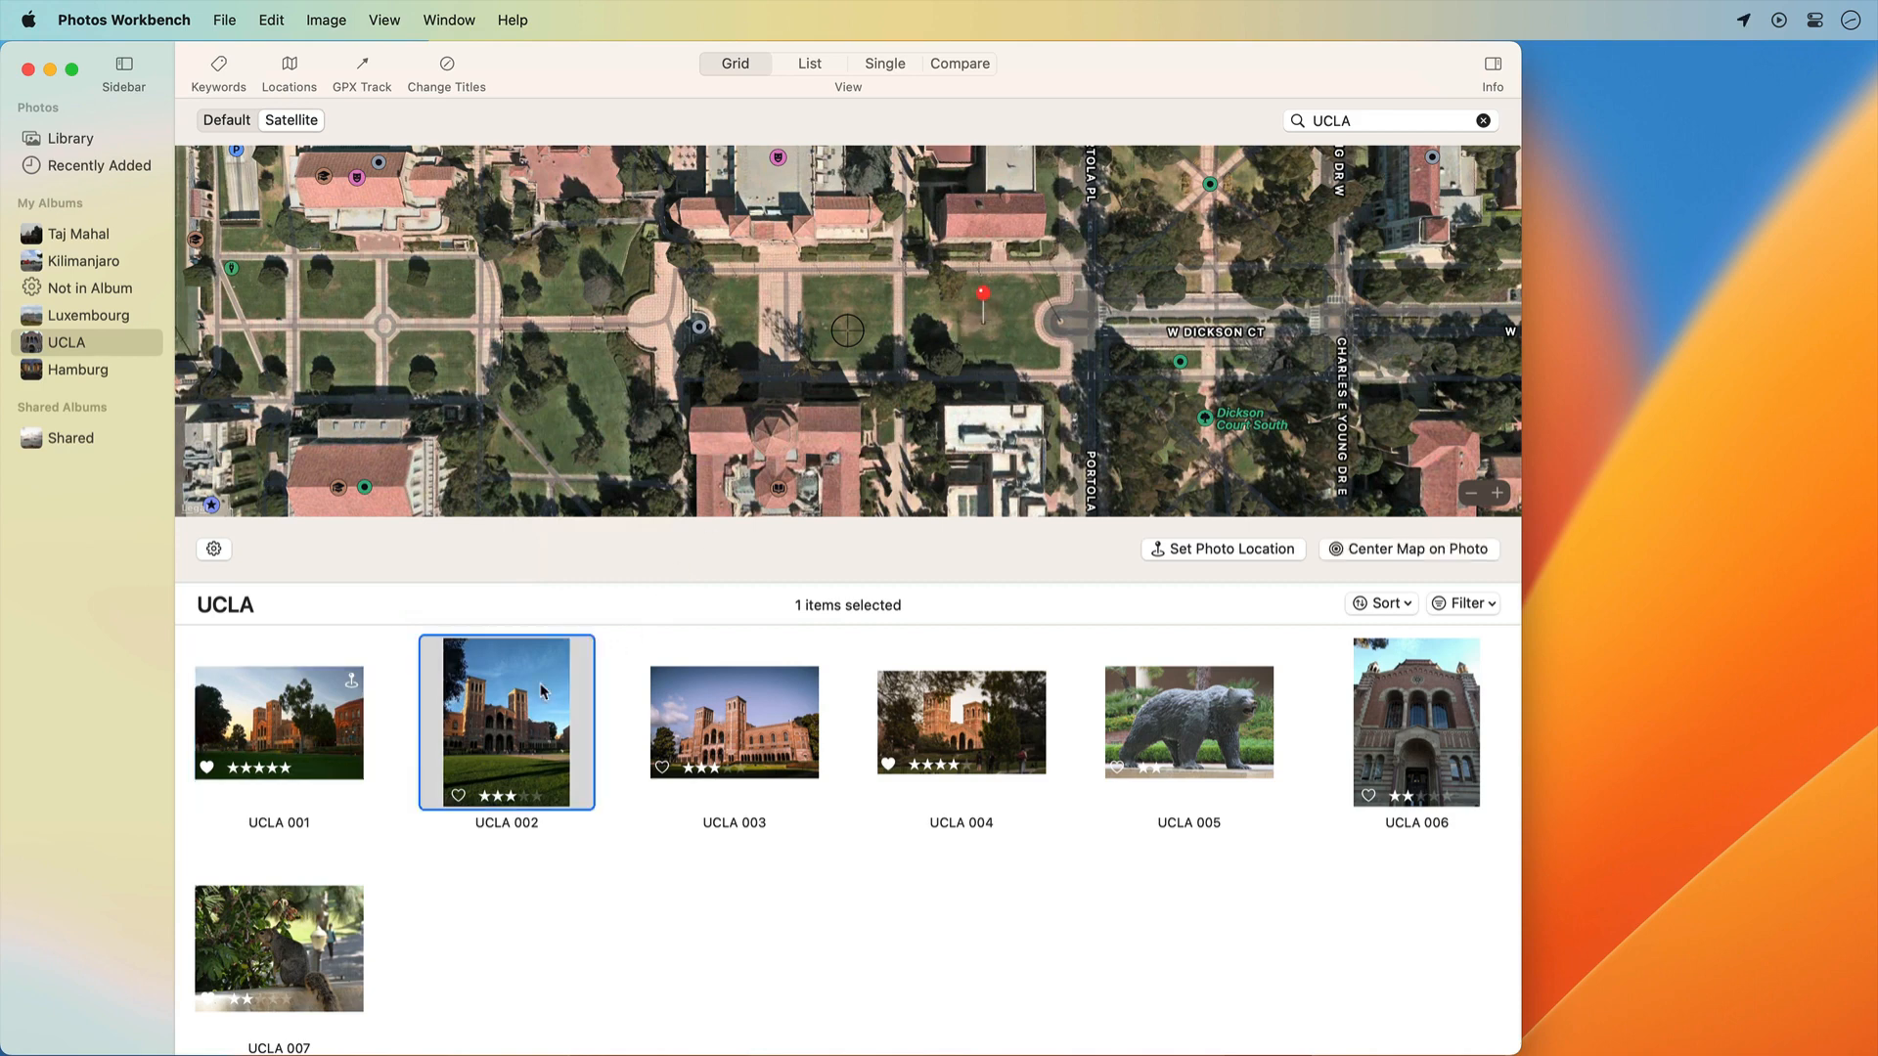
left_click(730, 315)
Place UCLA 003 on the walkway along the quad's northern edge and UCLA 004 just southwest of Shapiro Fountain
left_click_drag(714, 719, 842, 531)
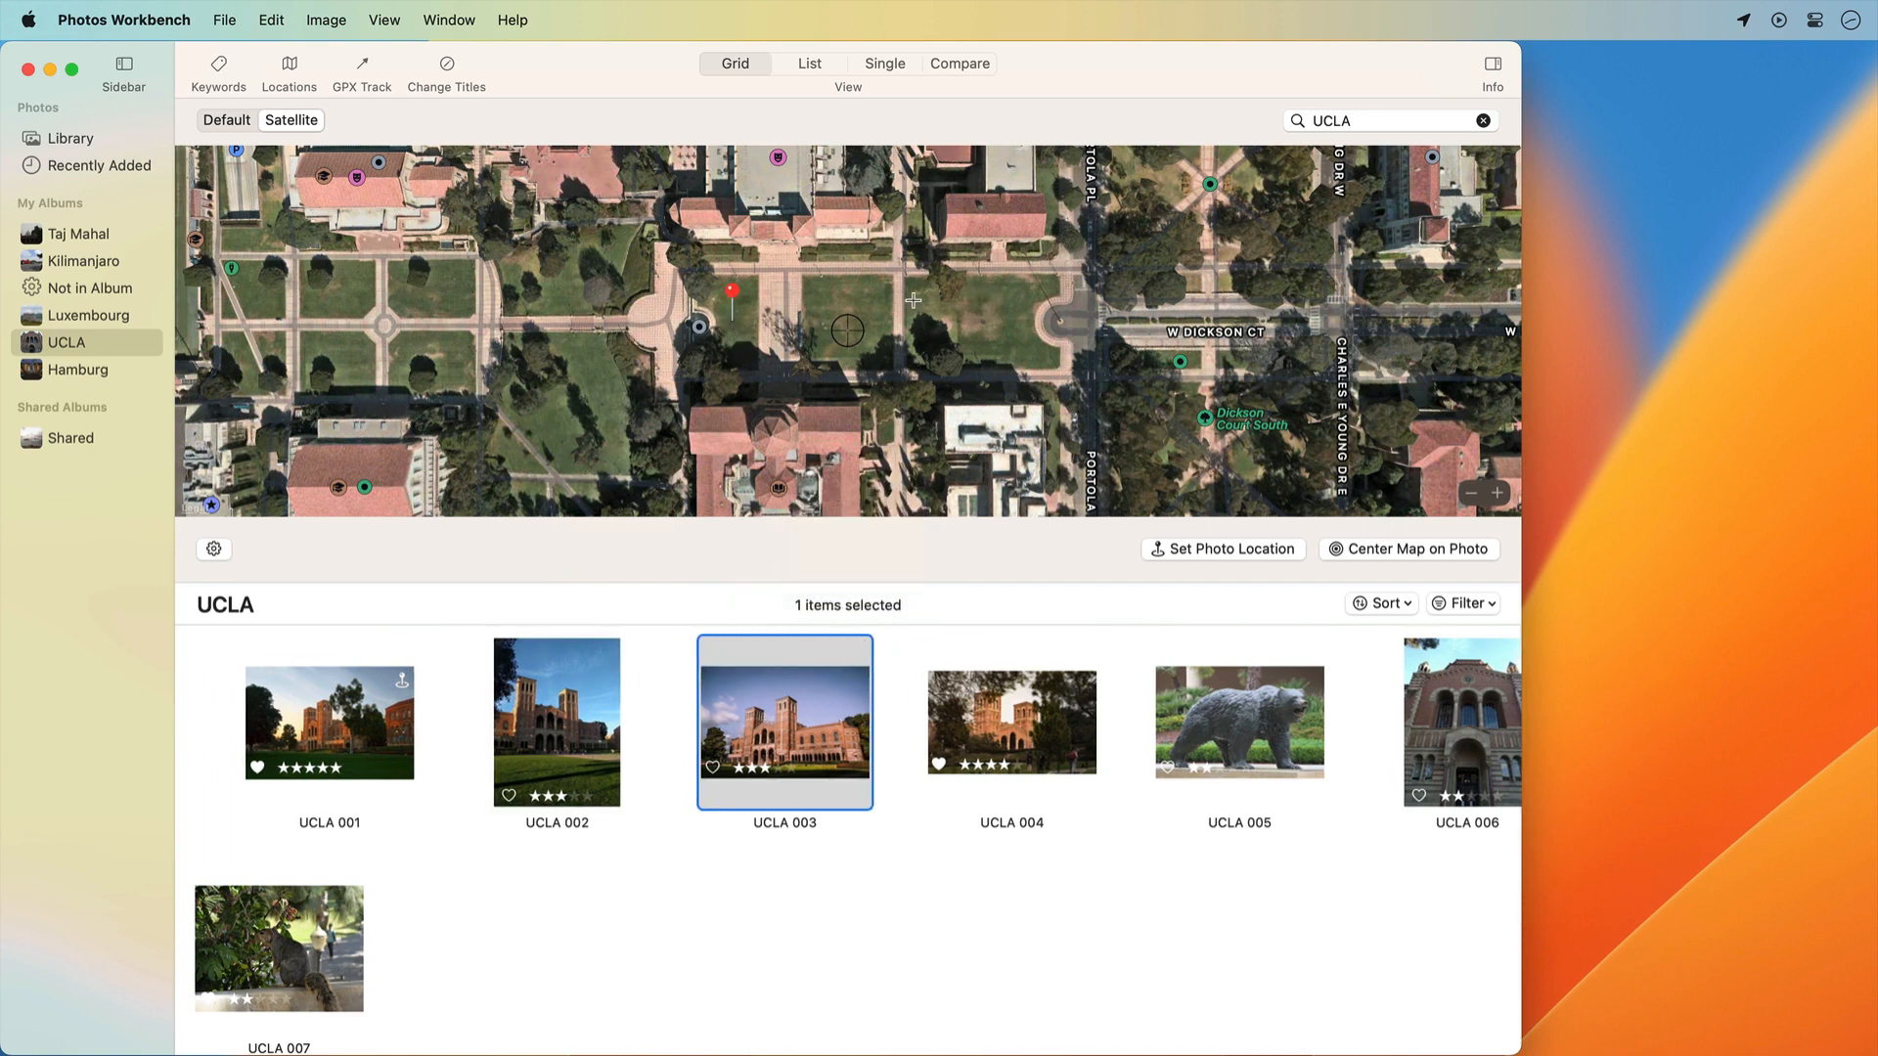
left_click(897, 682)
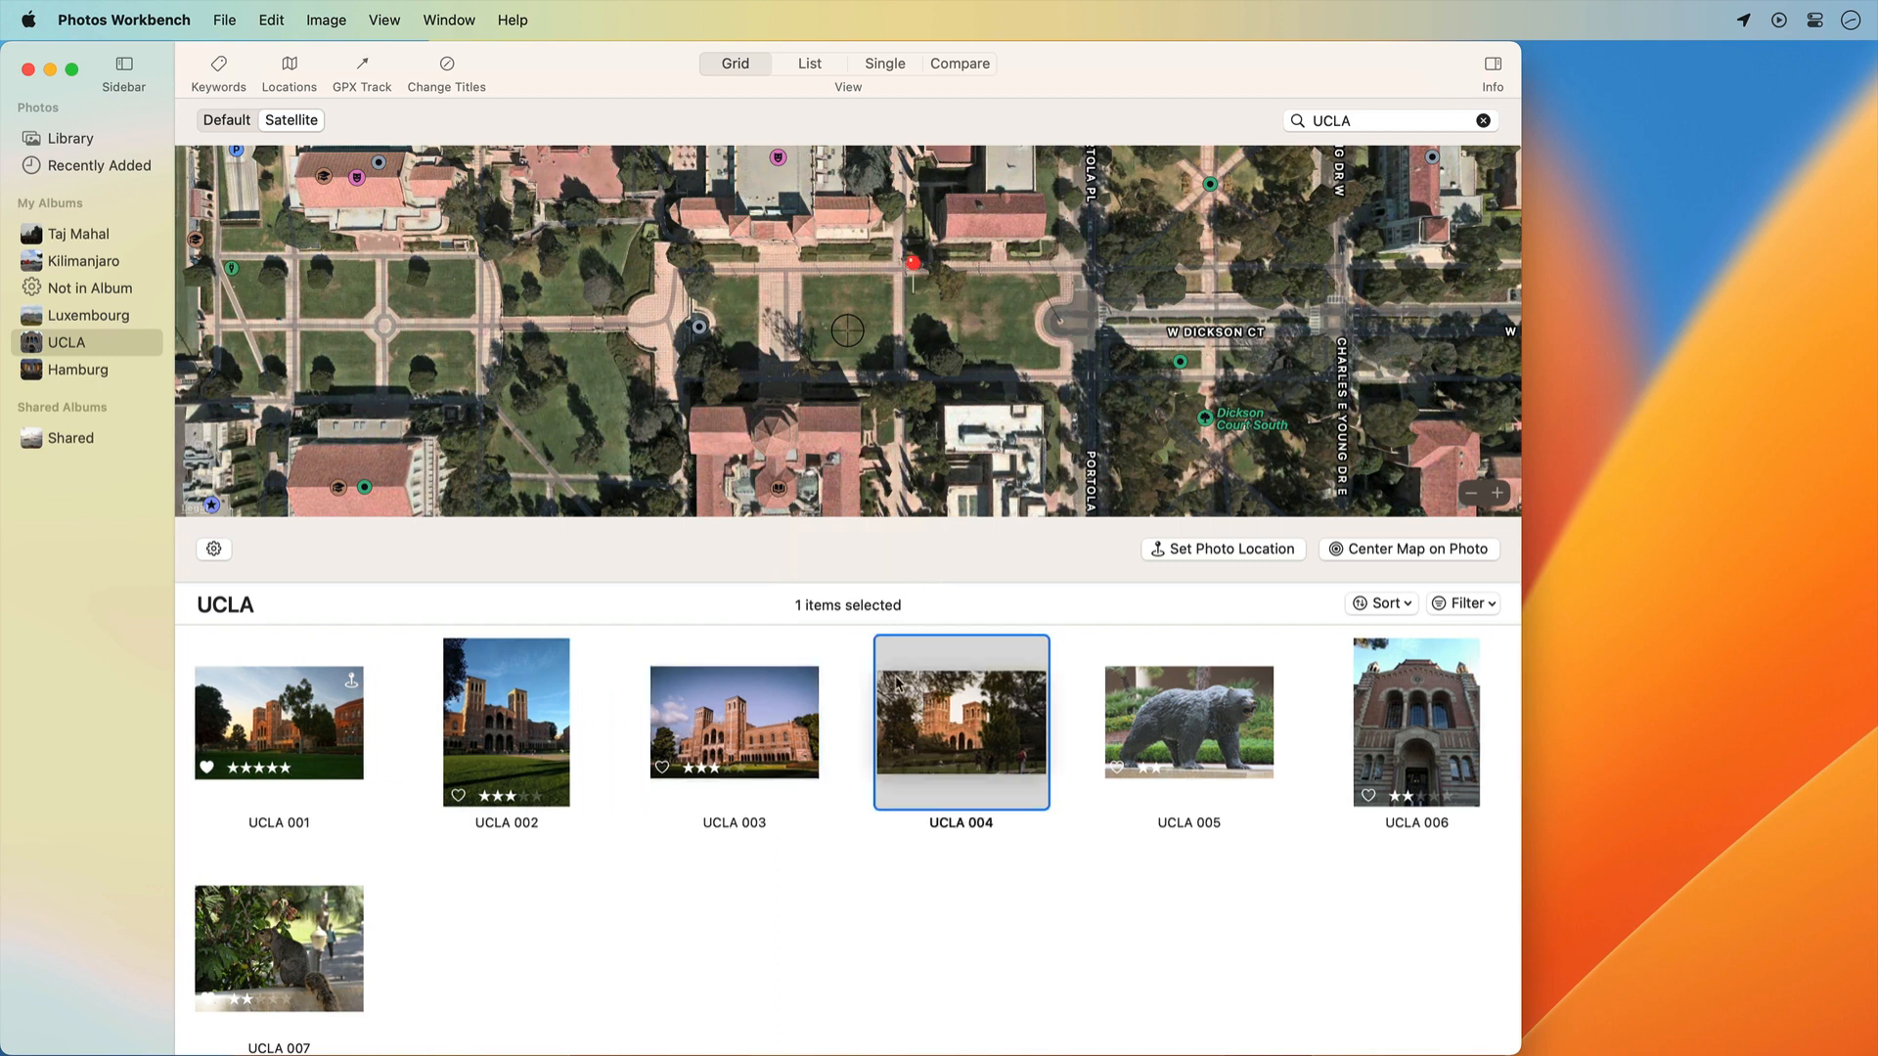
left_click_drag(897, 682, 675, 376)
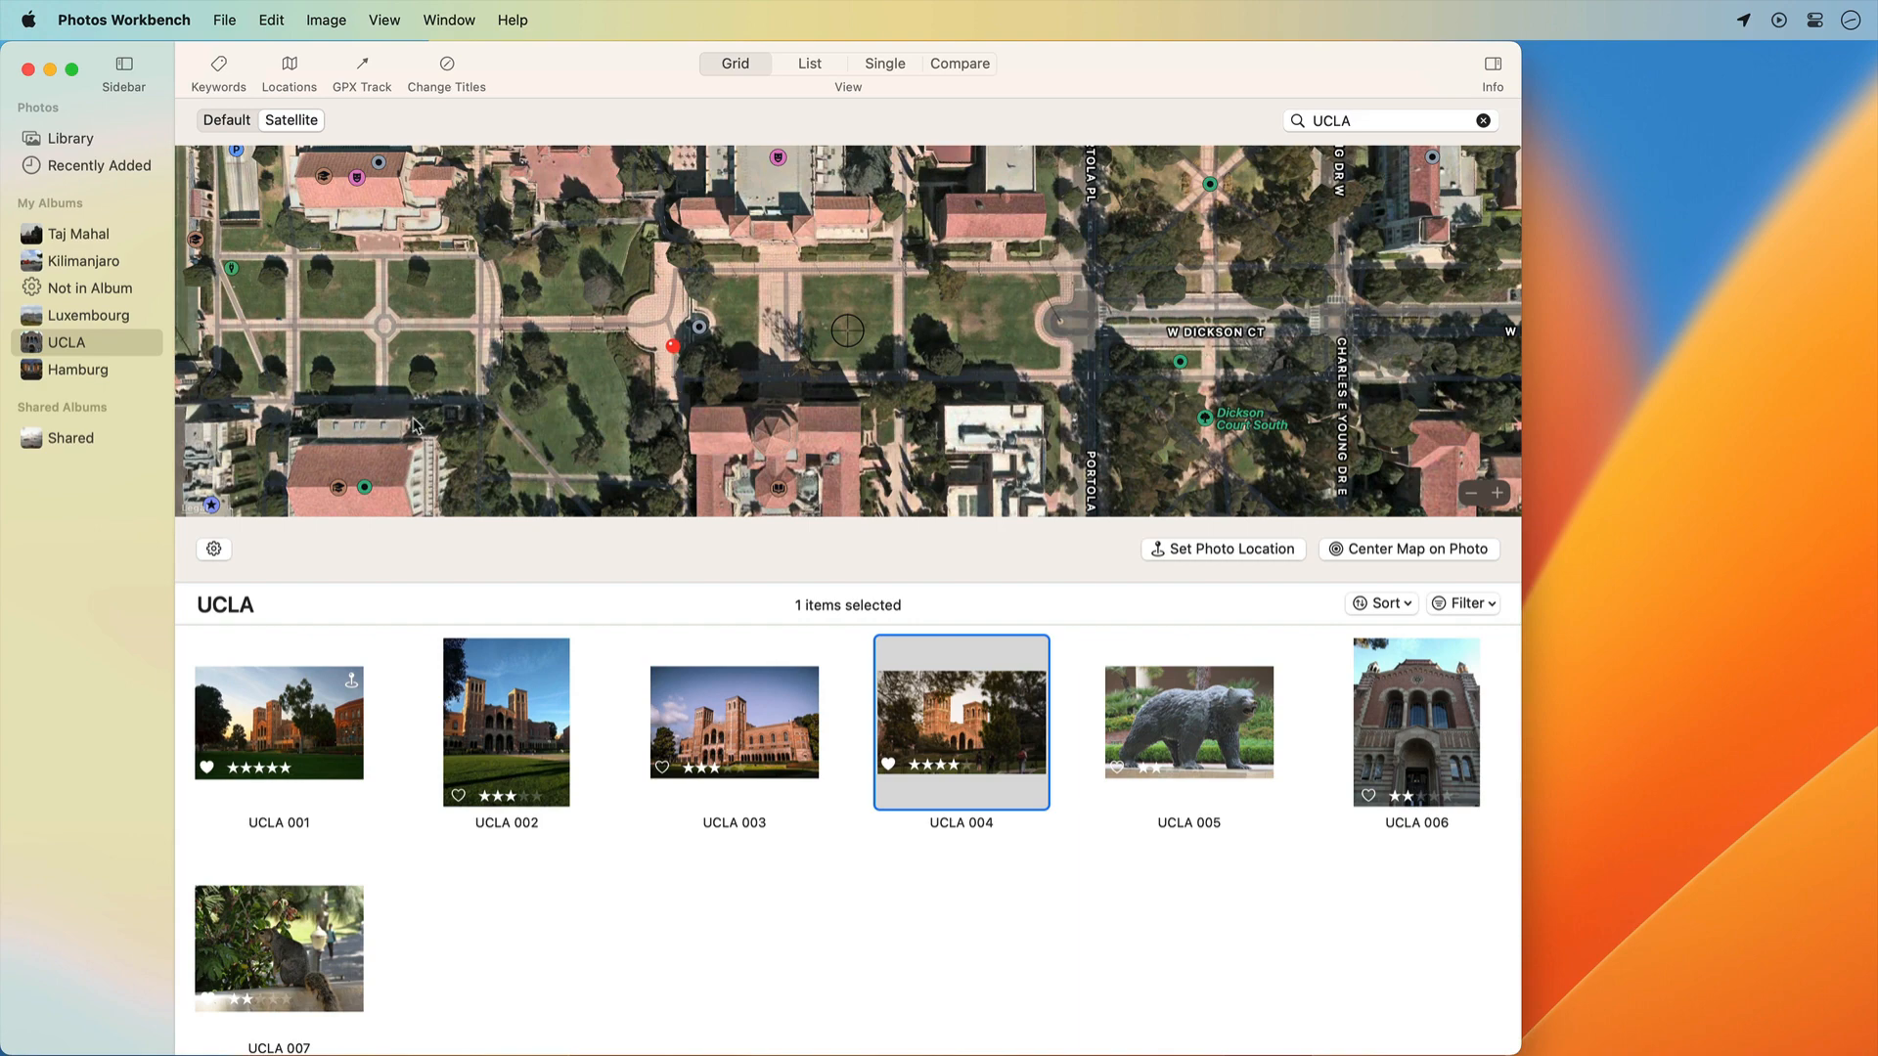
Place UCLA 005 on the plaza southwest of the swimming pool, UCLA 006 in front of Powell Library, and UCLA 007 among the trees west of it
left_click_drag(426, 424, 739, 222)
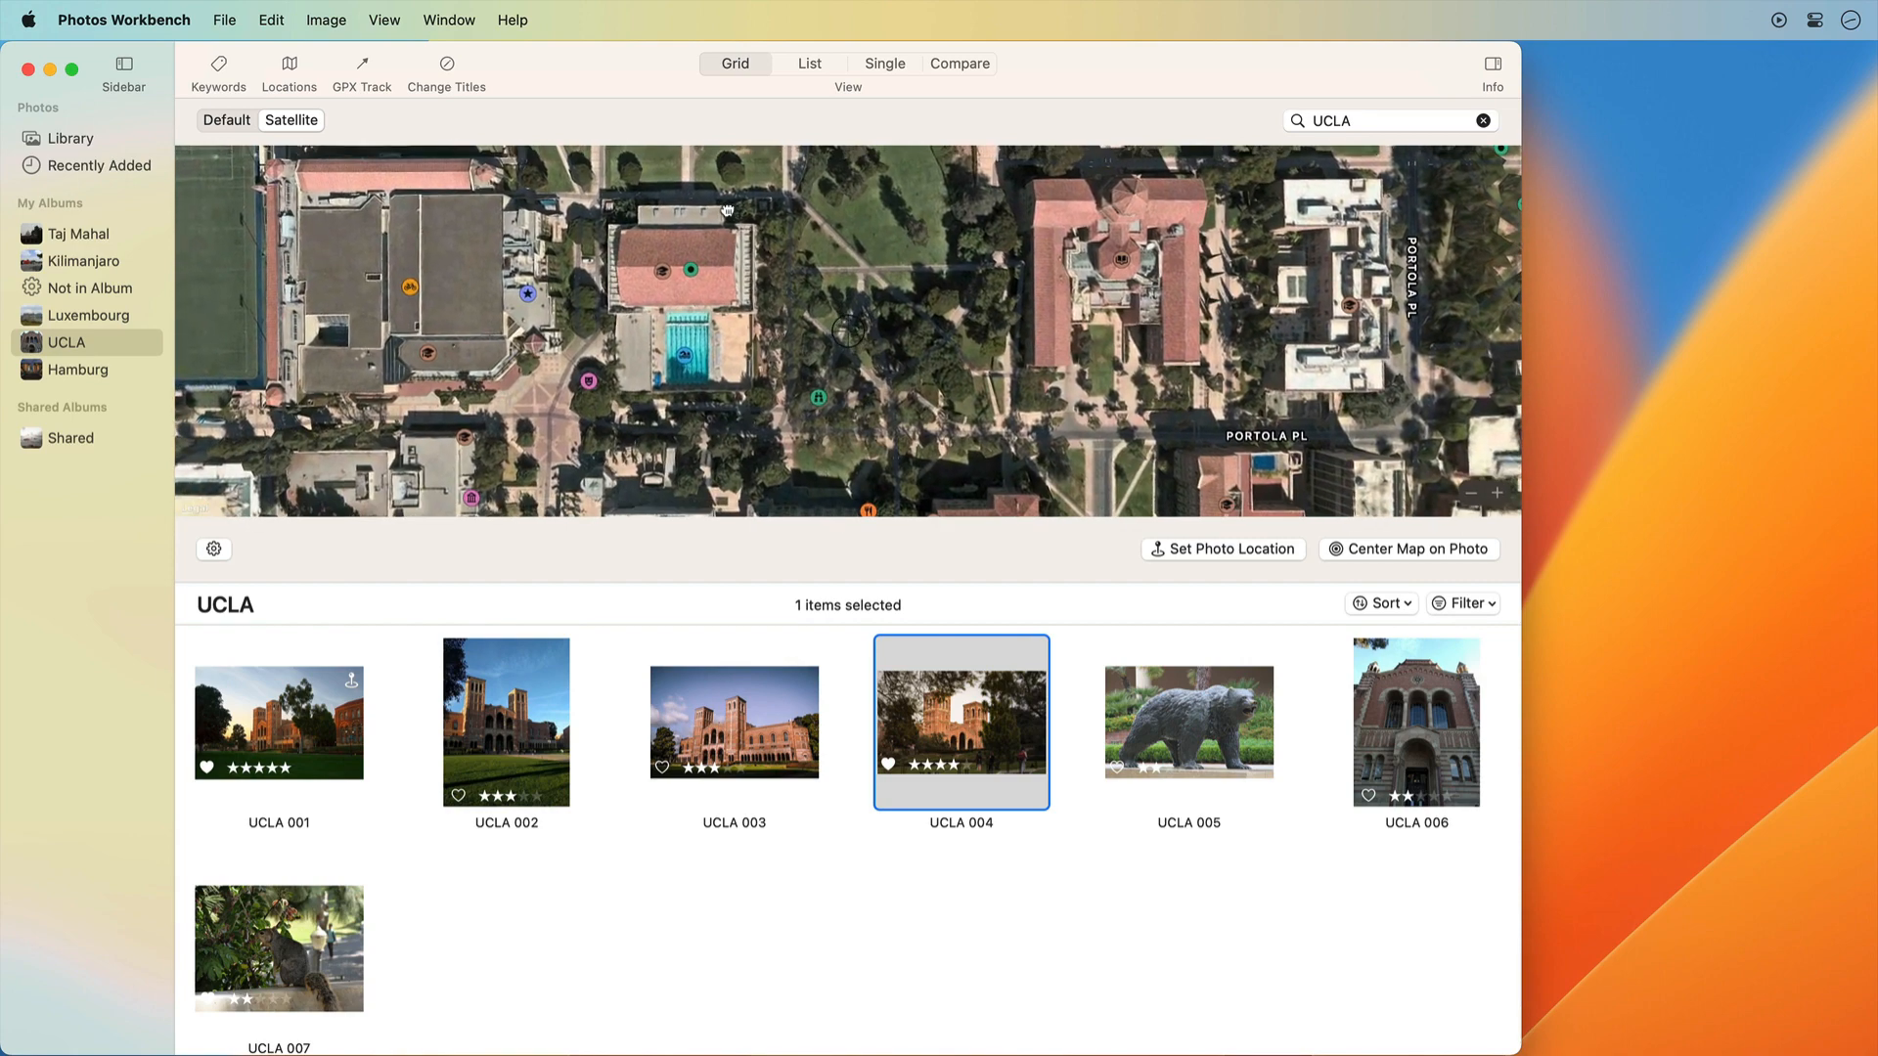
left_click_drag(1119, 681, 505, 441)
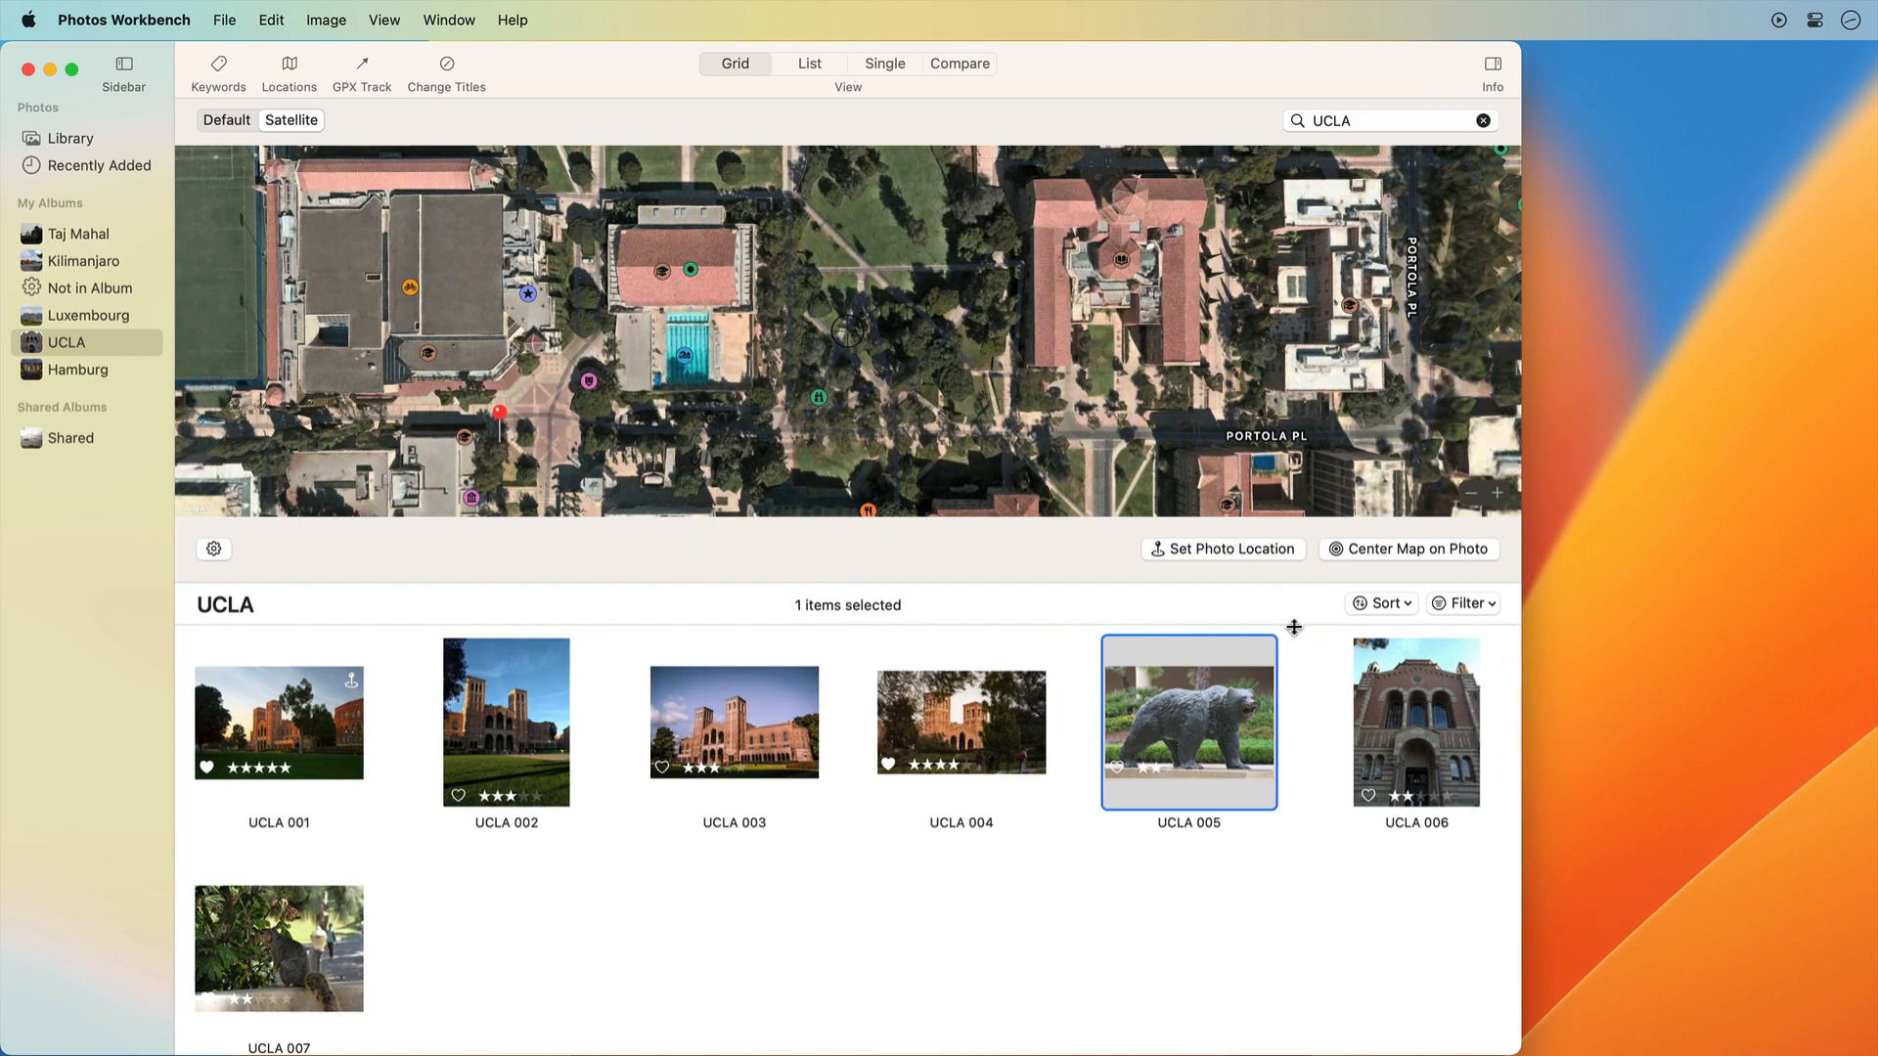
left_click_drag(1409, 699, 1205, 449)
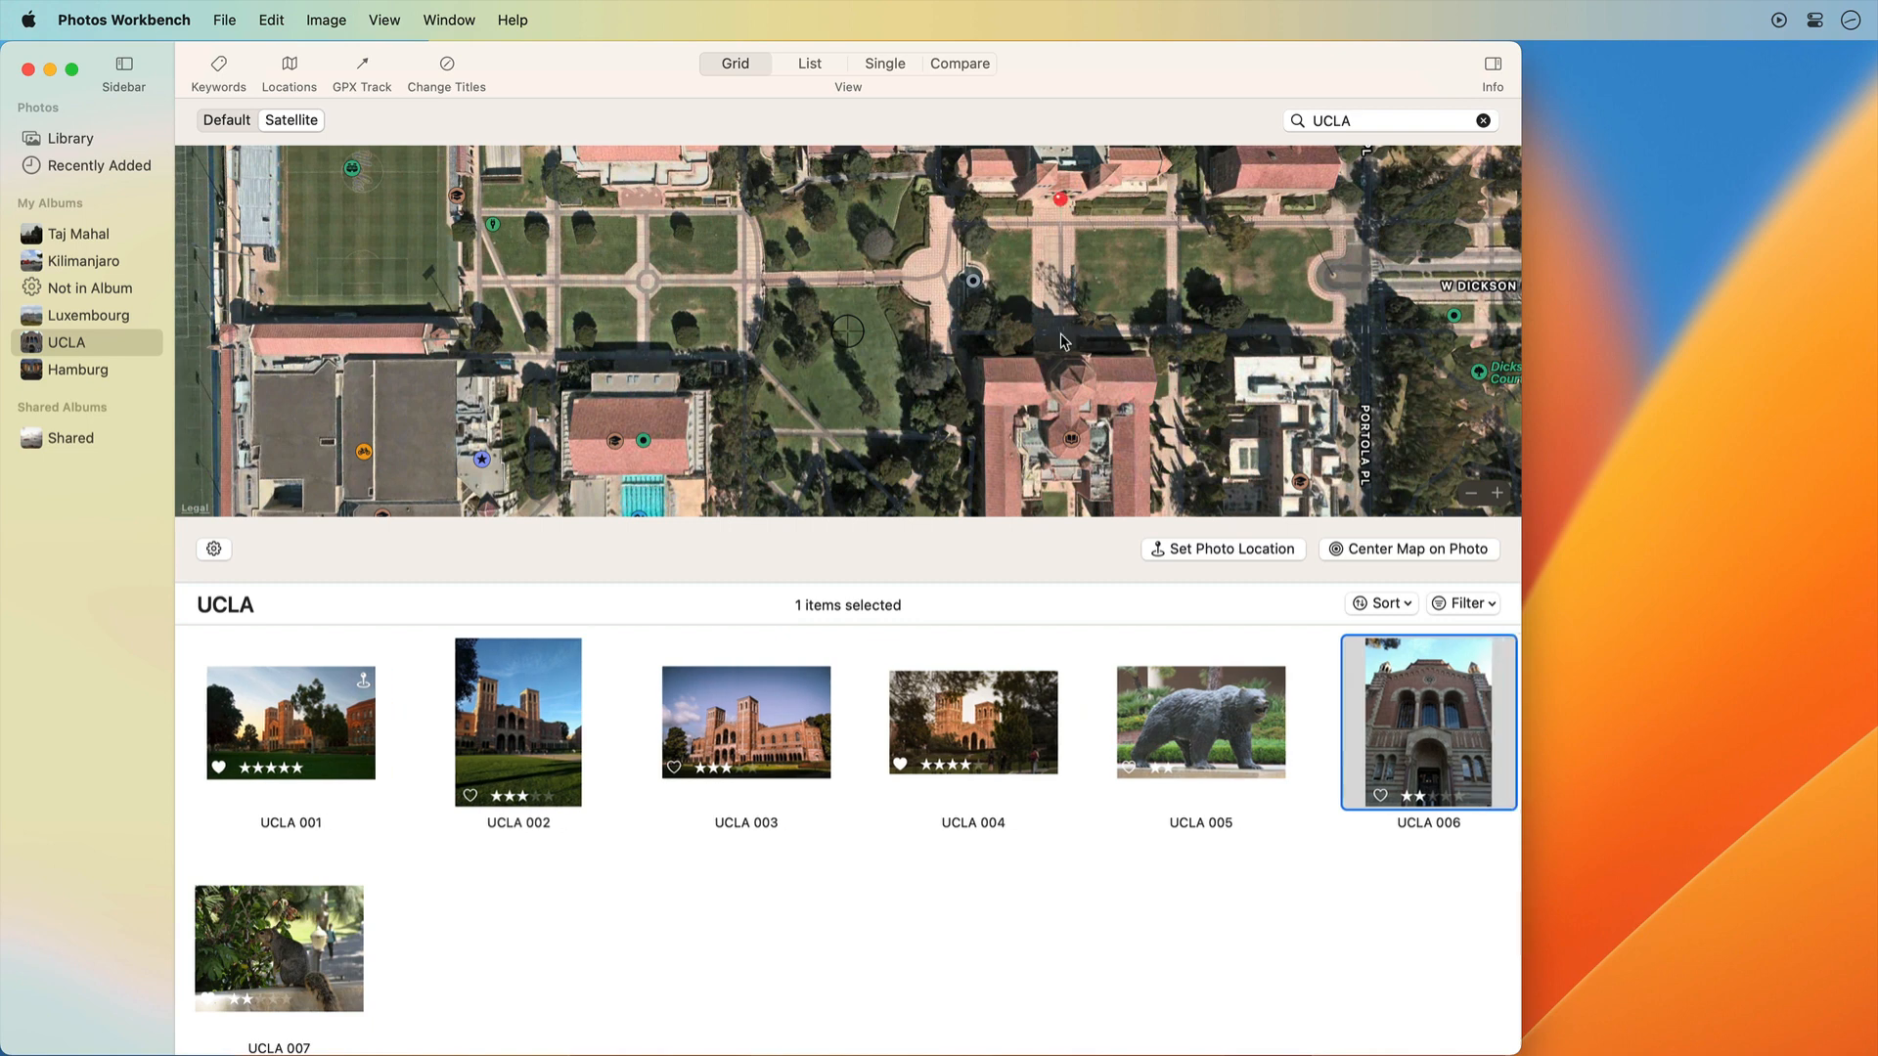
left_click_drag(292, 924, 928, 438)
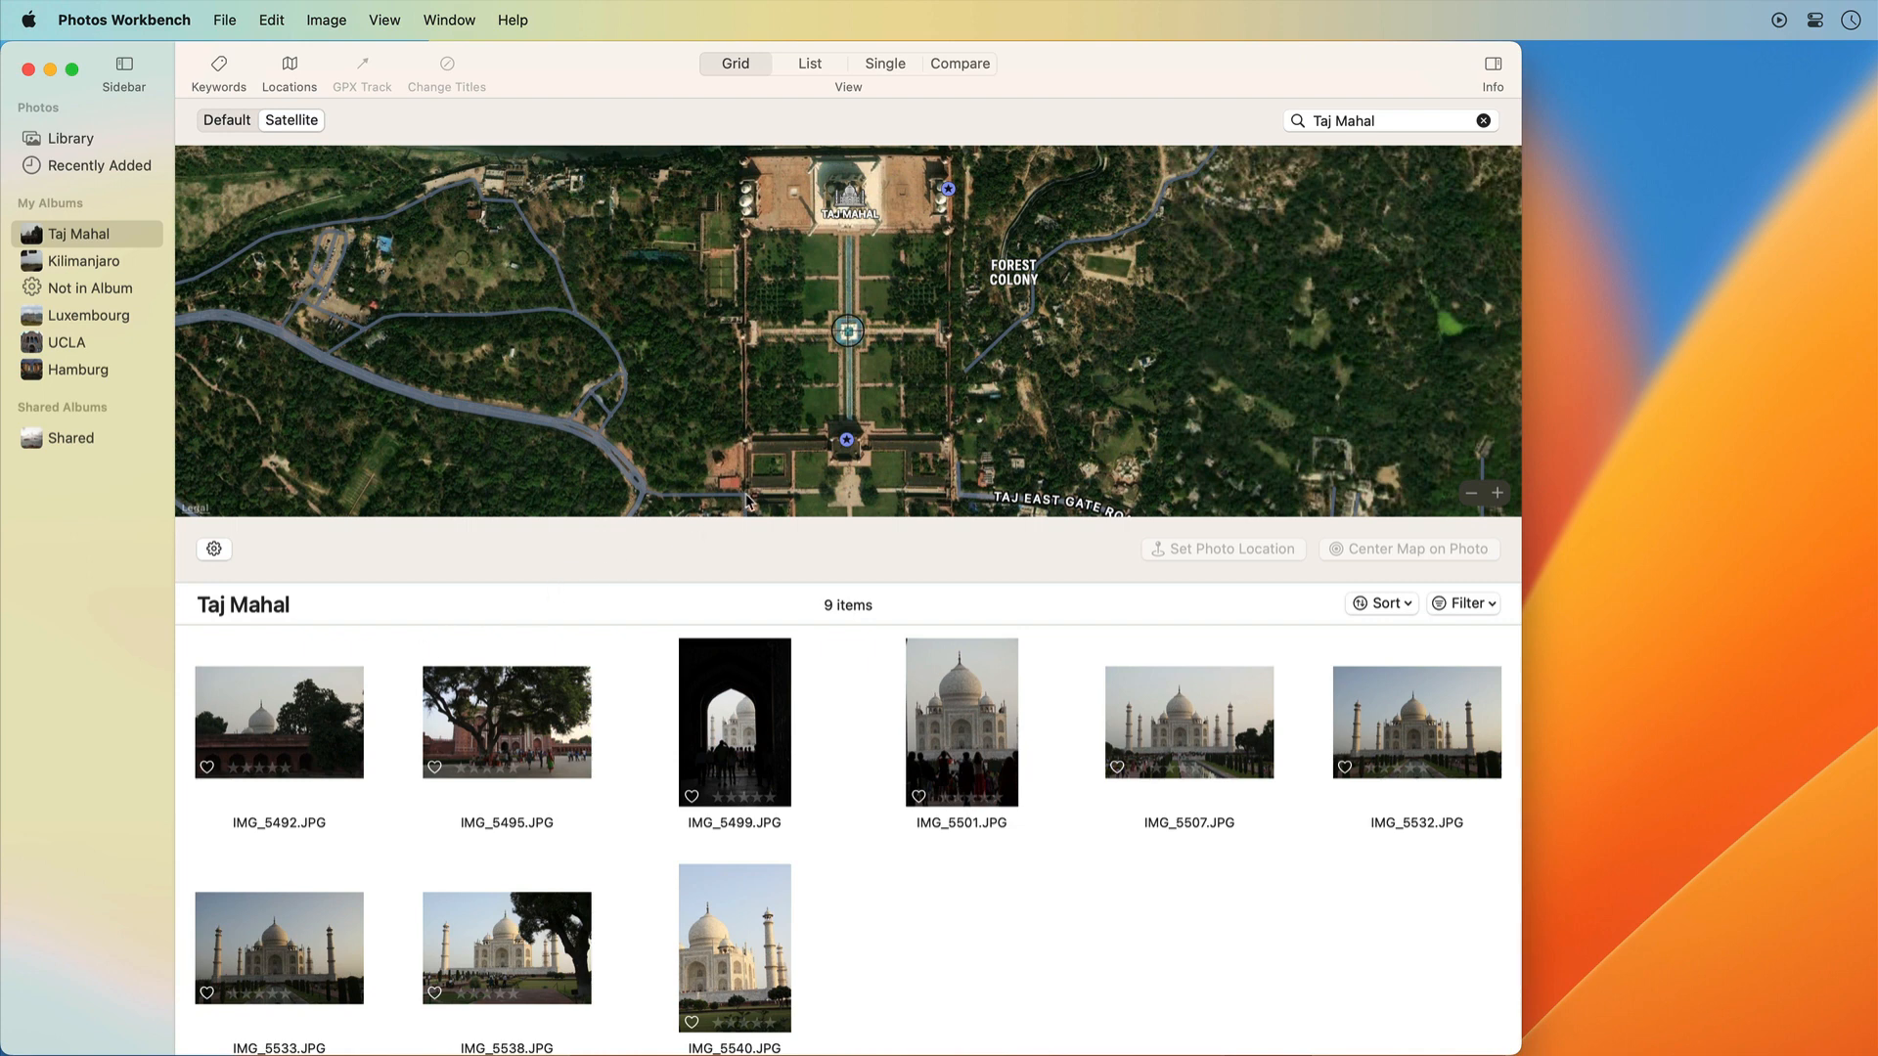
View IMG_5492.JPG on its own and set its location to the walkway just west of the Taj Mahal's tree-lined forecourt
scroll(746, 502, "up", 10)
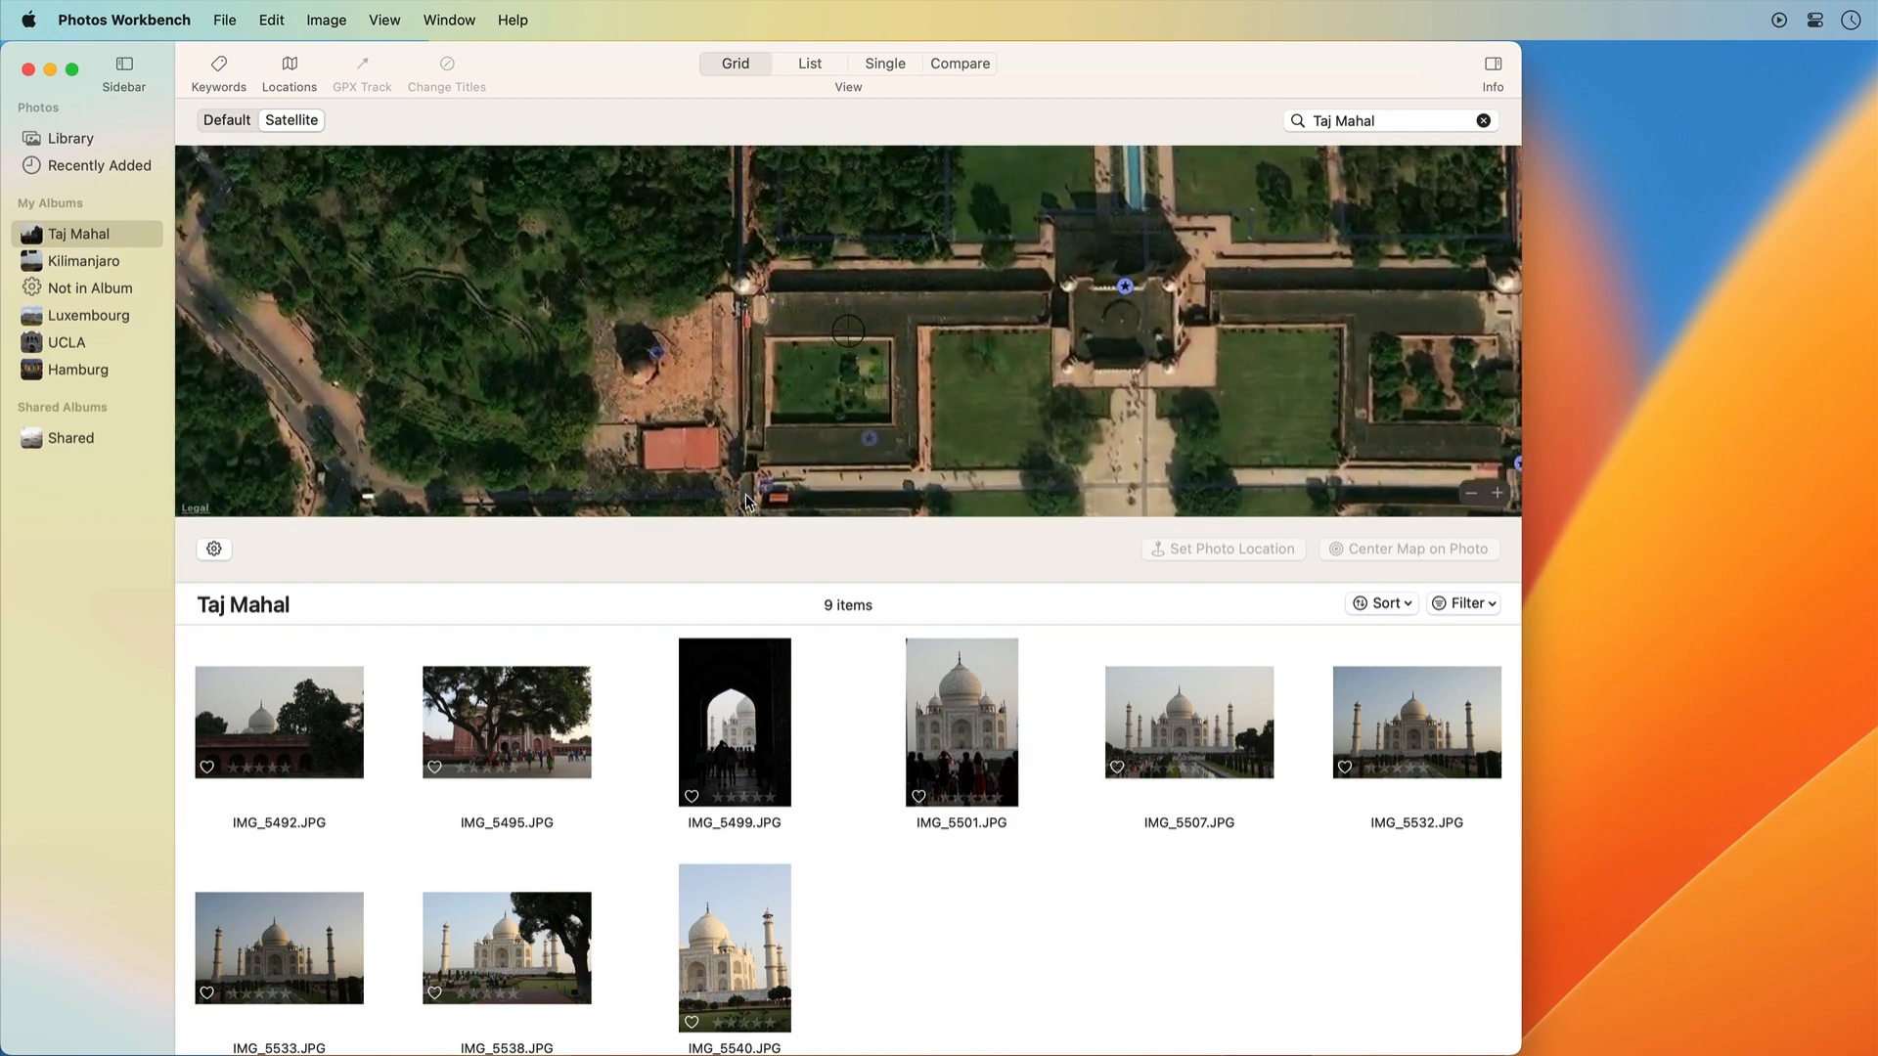
scroll(745, 499, "up", 5)
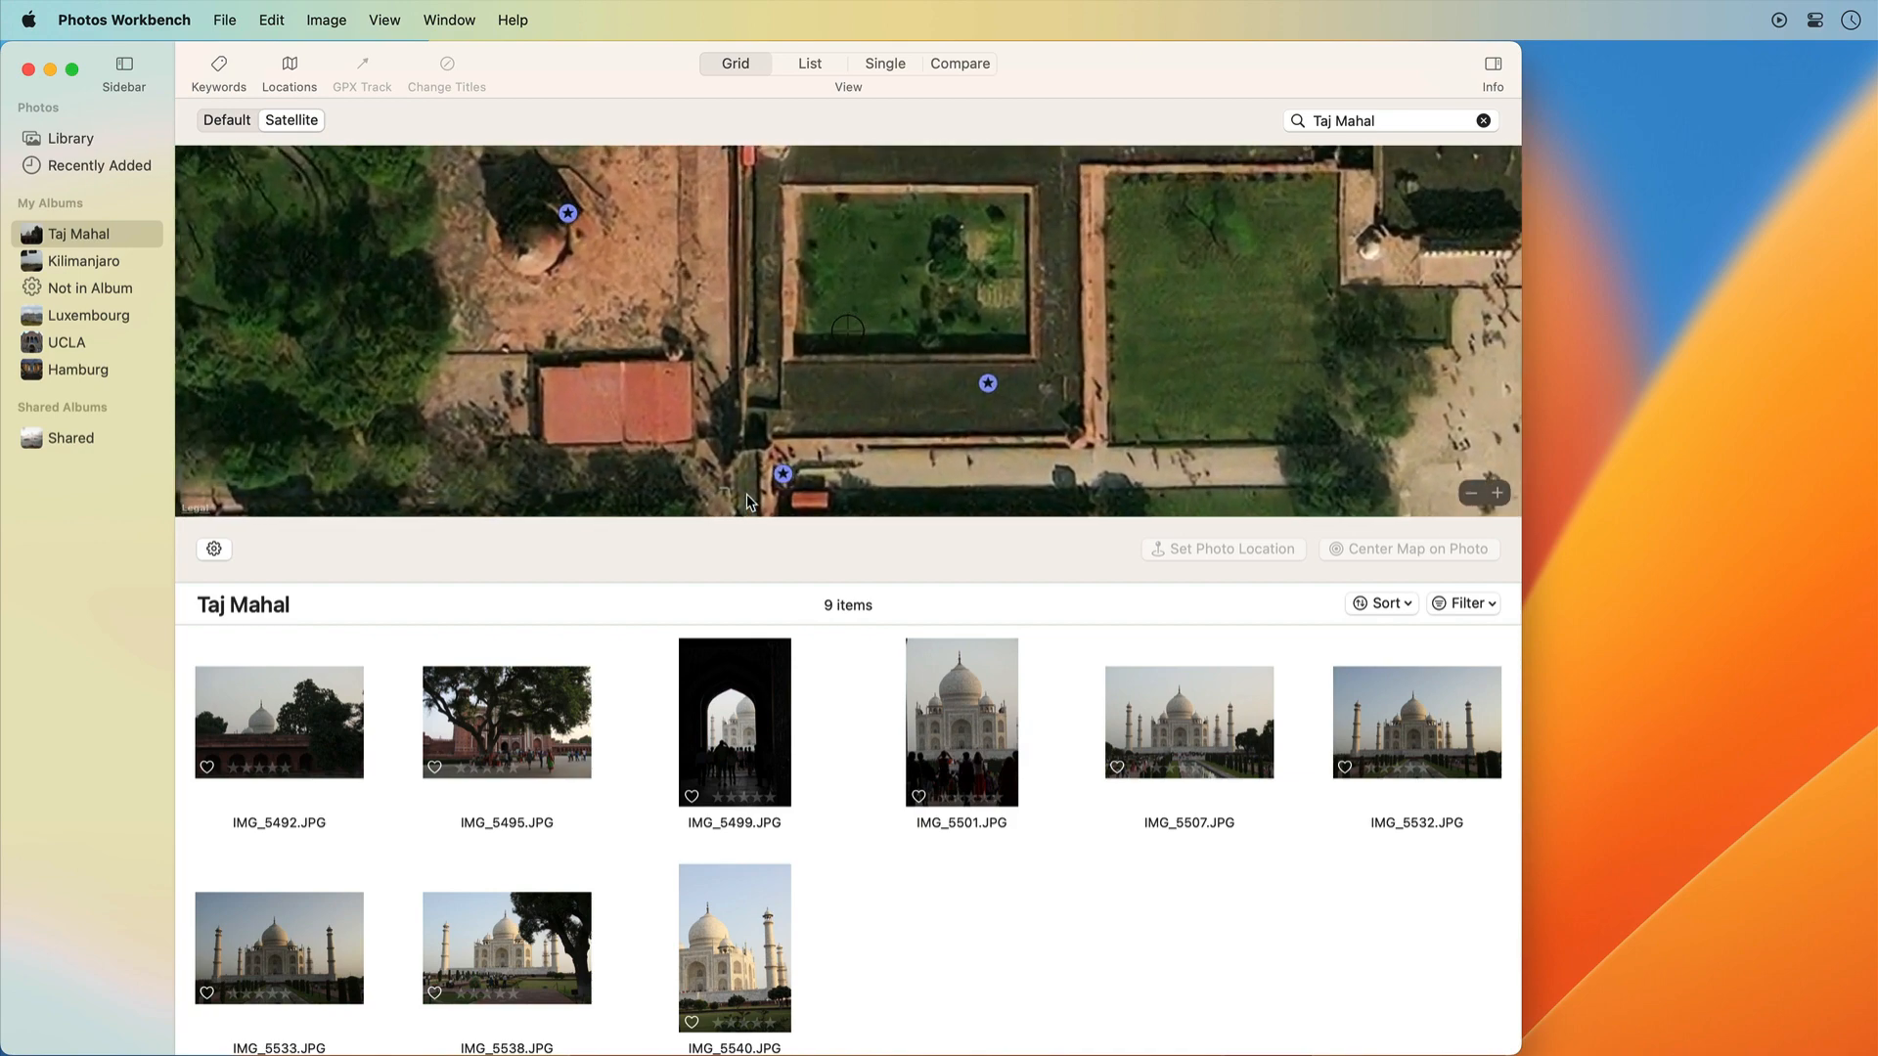
left_click_drag(747, 483, 813, 360)
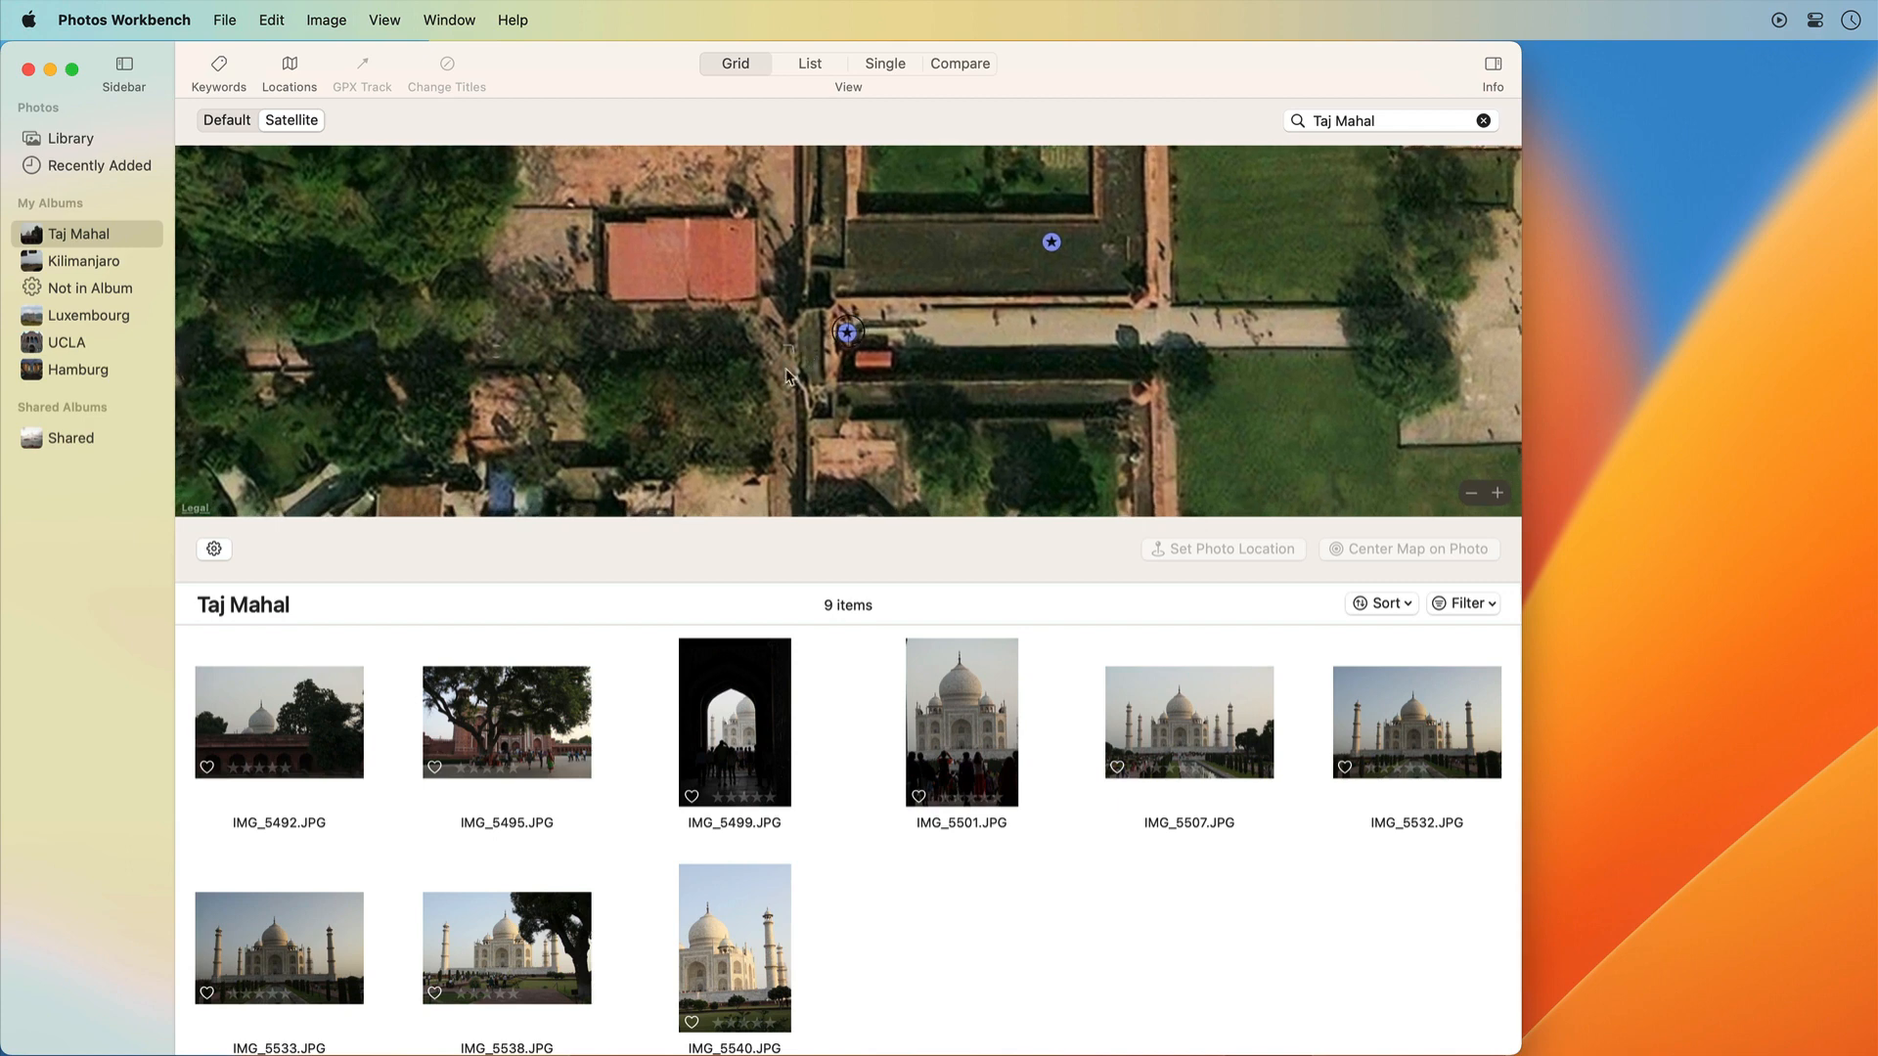
double_click(358, 674)
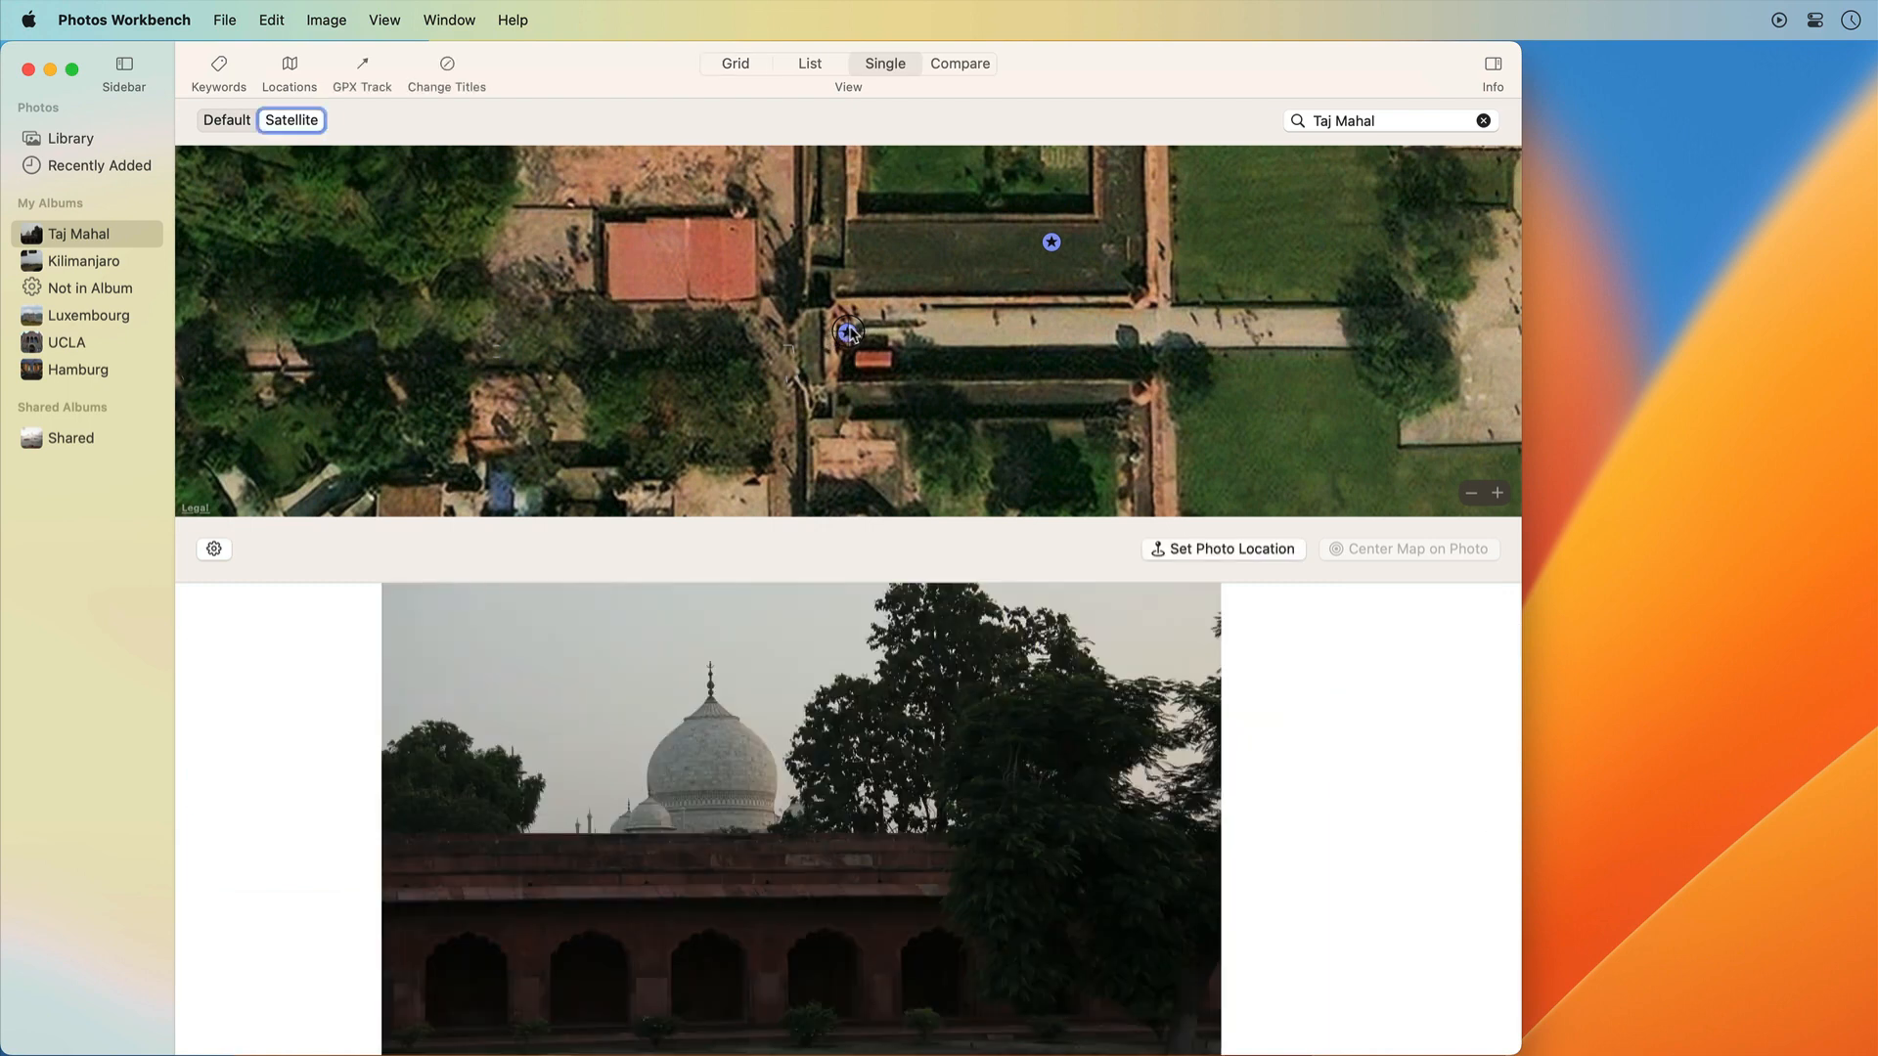
left_click_drag(849, 331, 1262, 327)
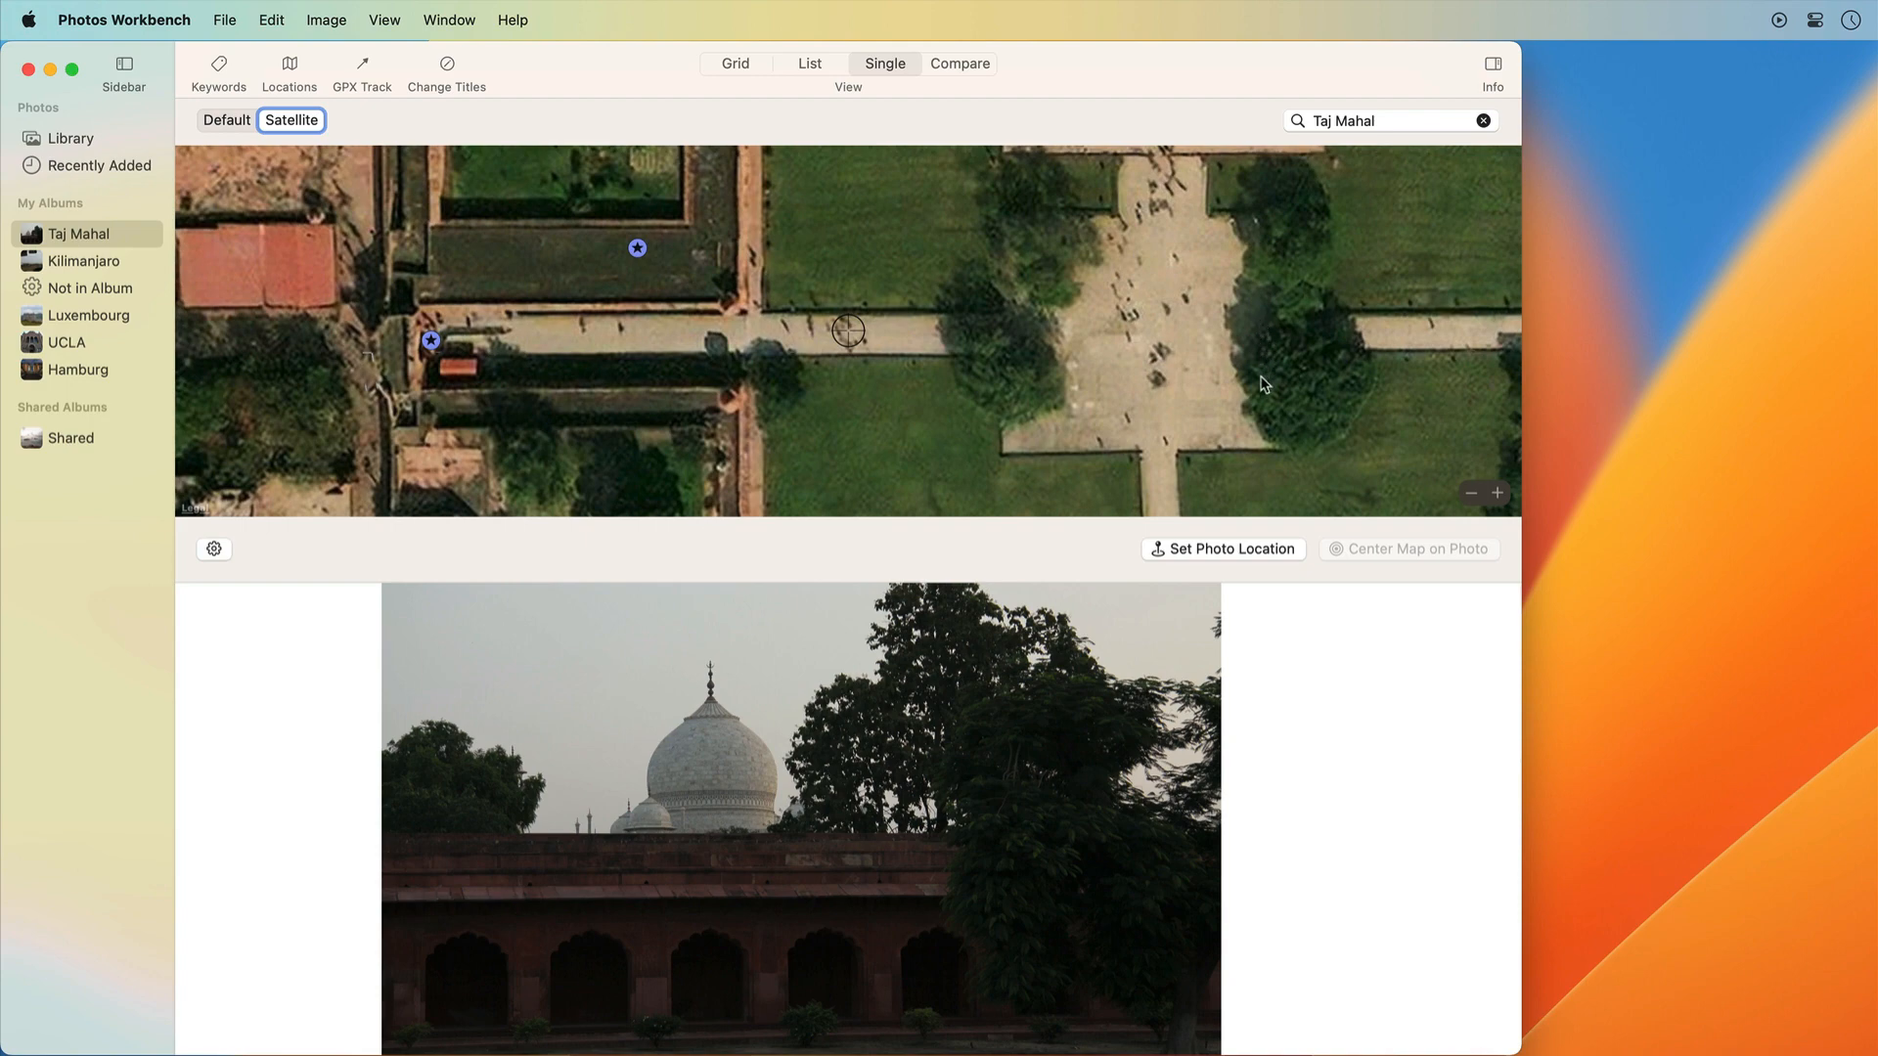
left_click(1247, 548)
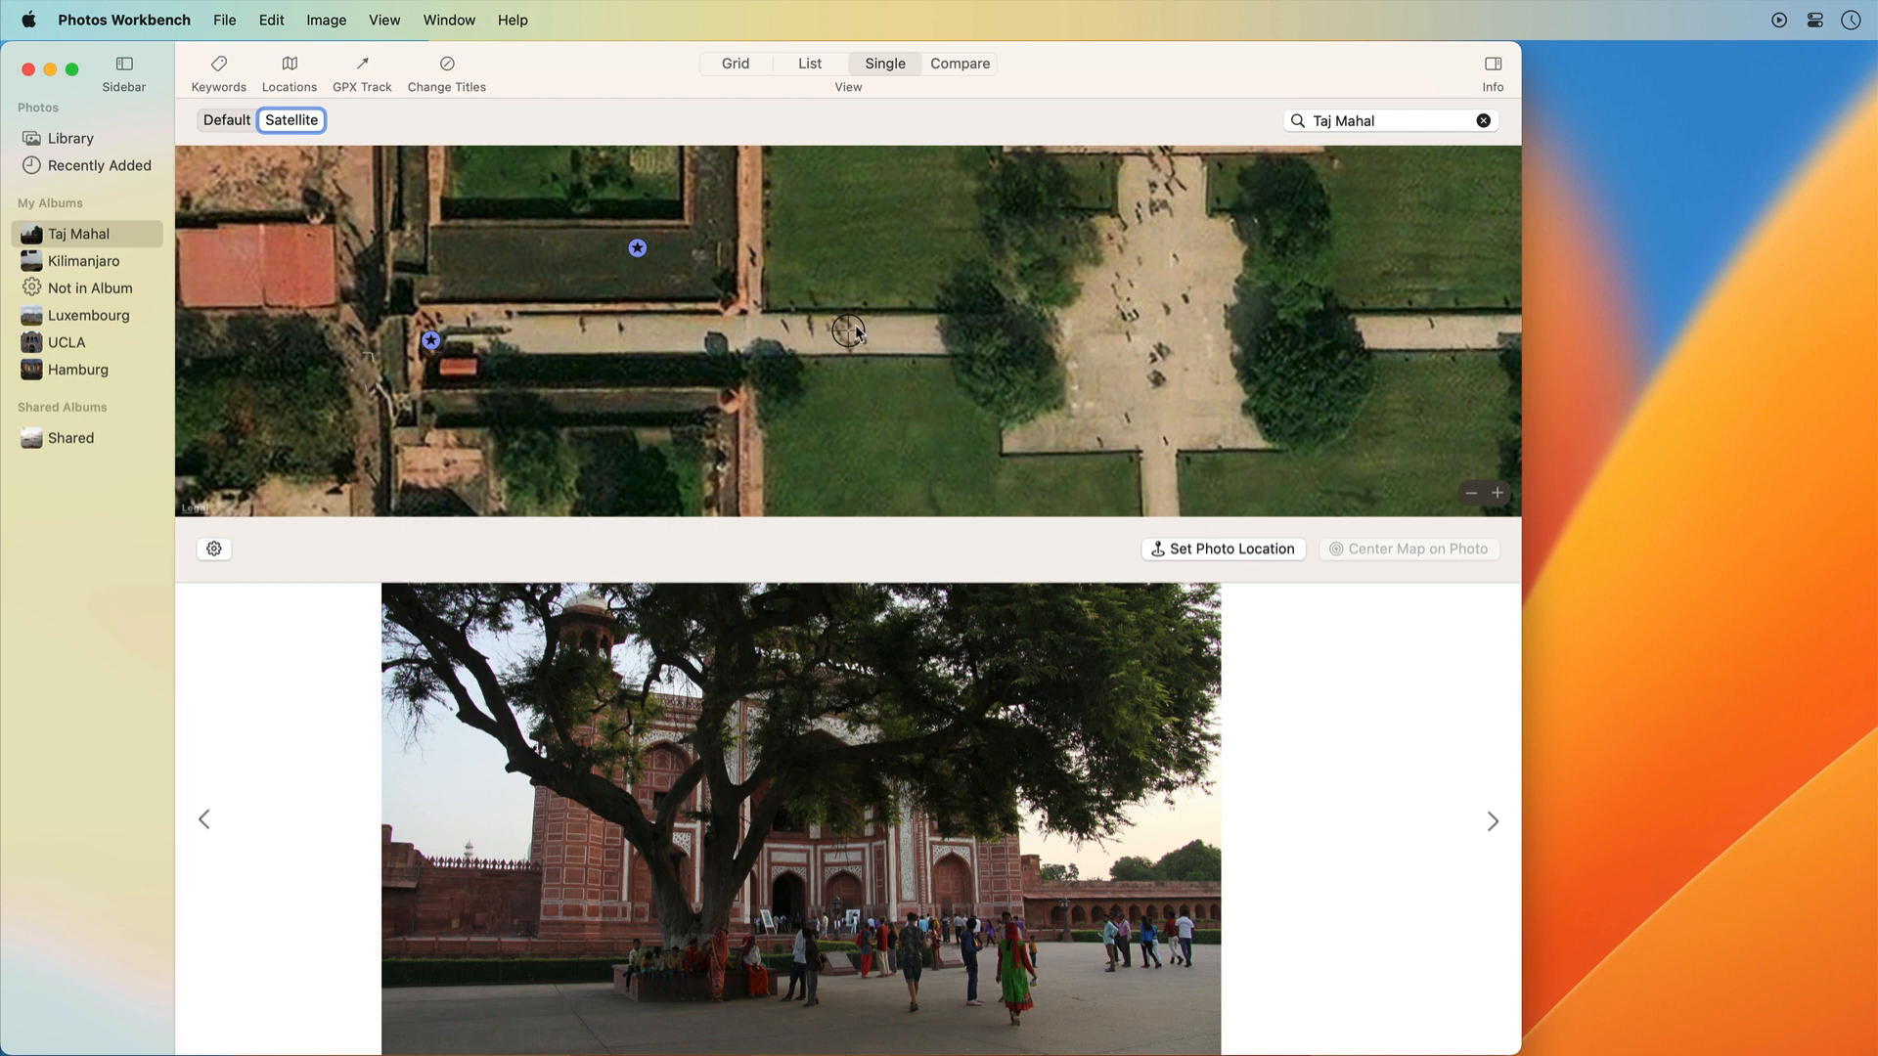
Set the tree photo IMG_5495.JPG's location to the forecourt's western trees and the archway photo IMG_5499.JPG's location to the gatehouse
left_click_drag(857, 334, 1016, 331)
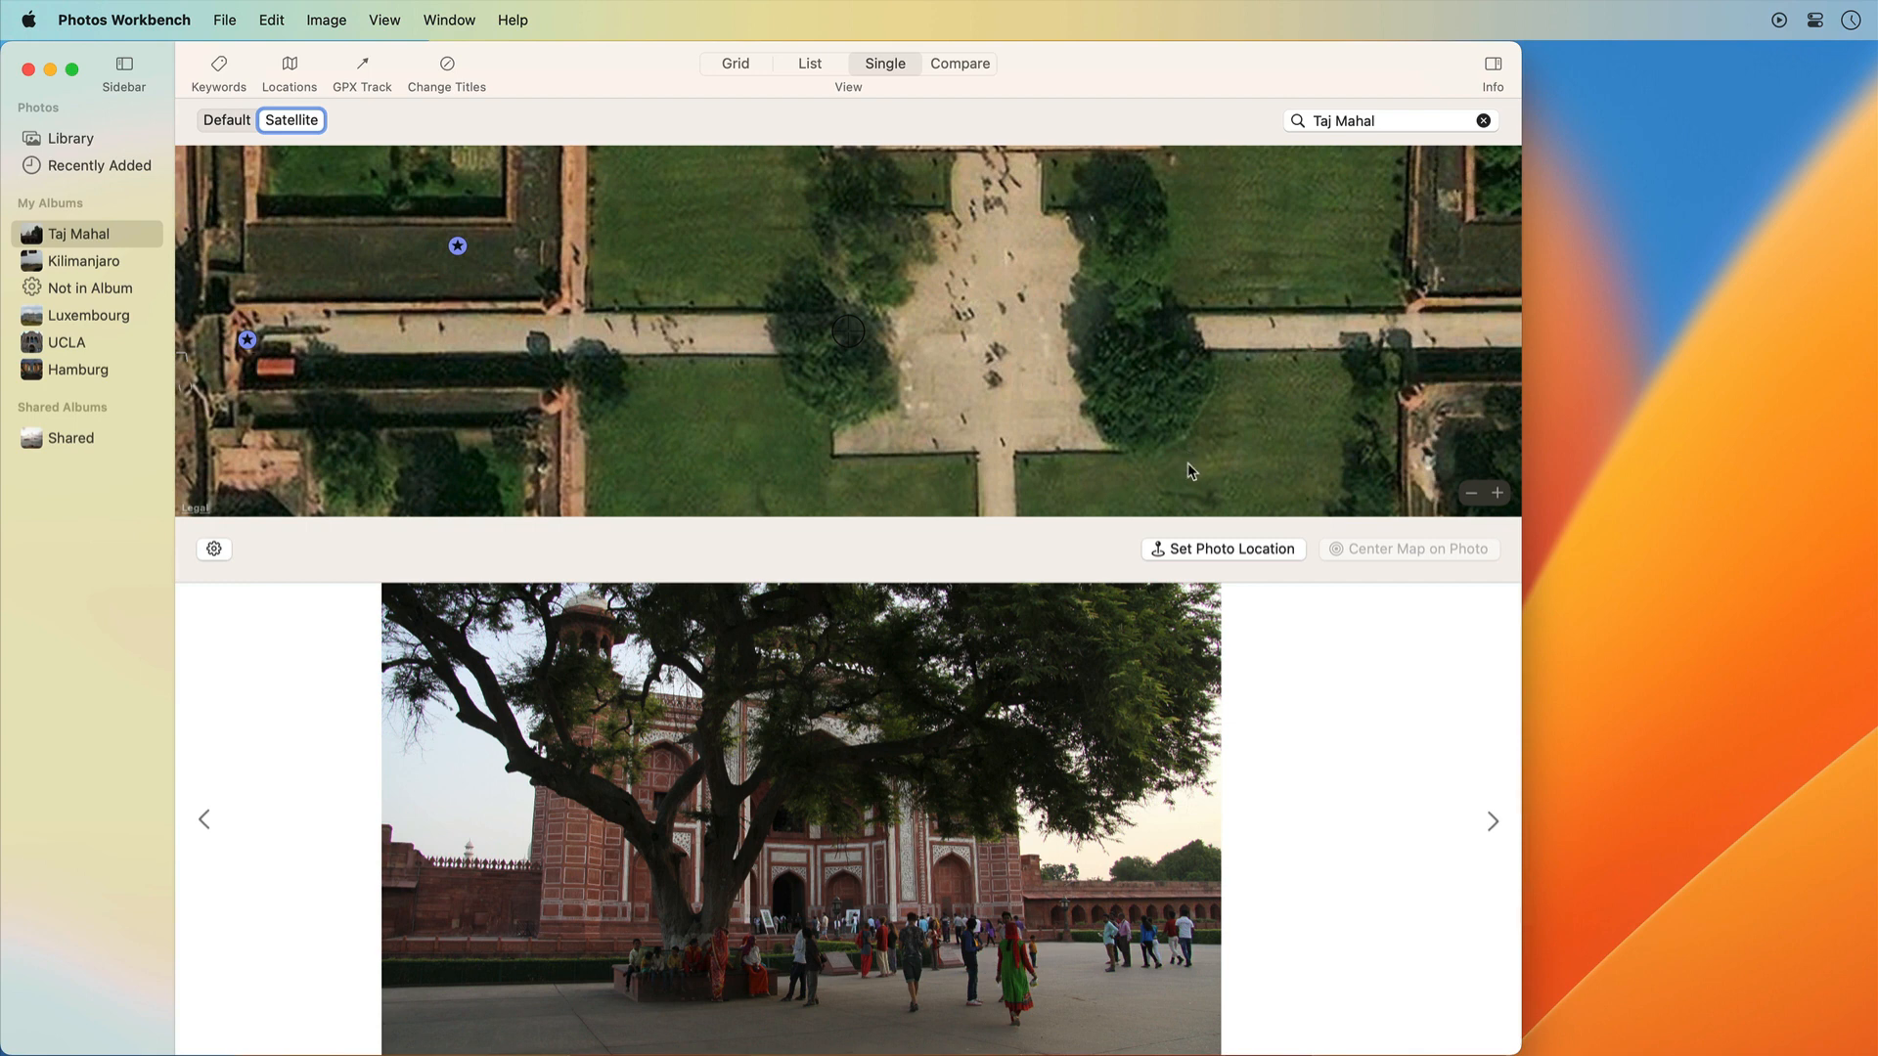
left_click(1195, 548)
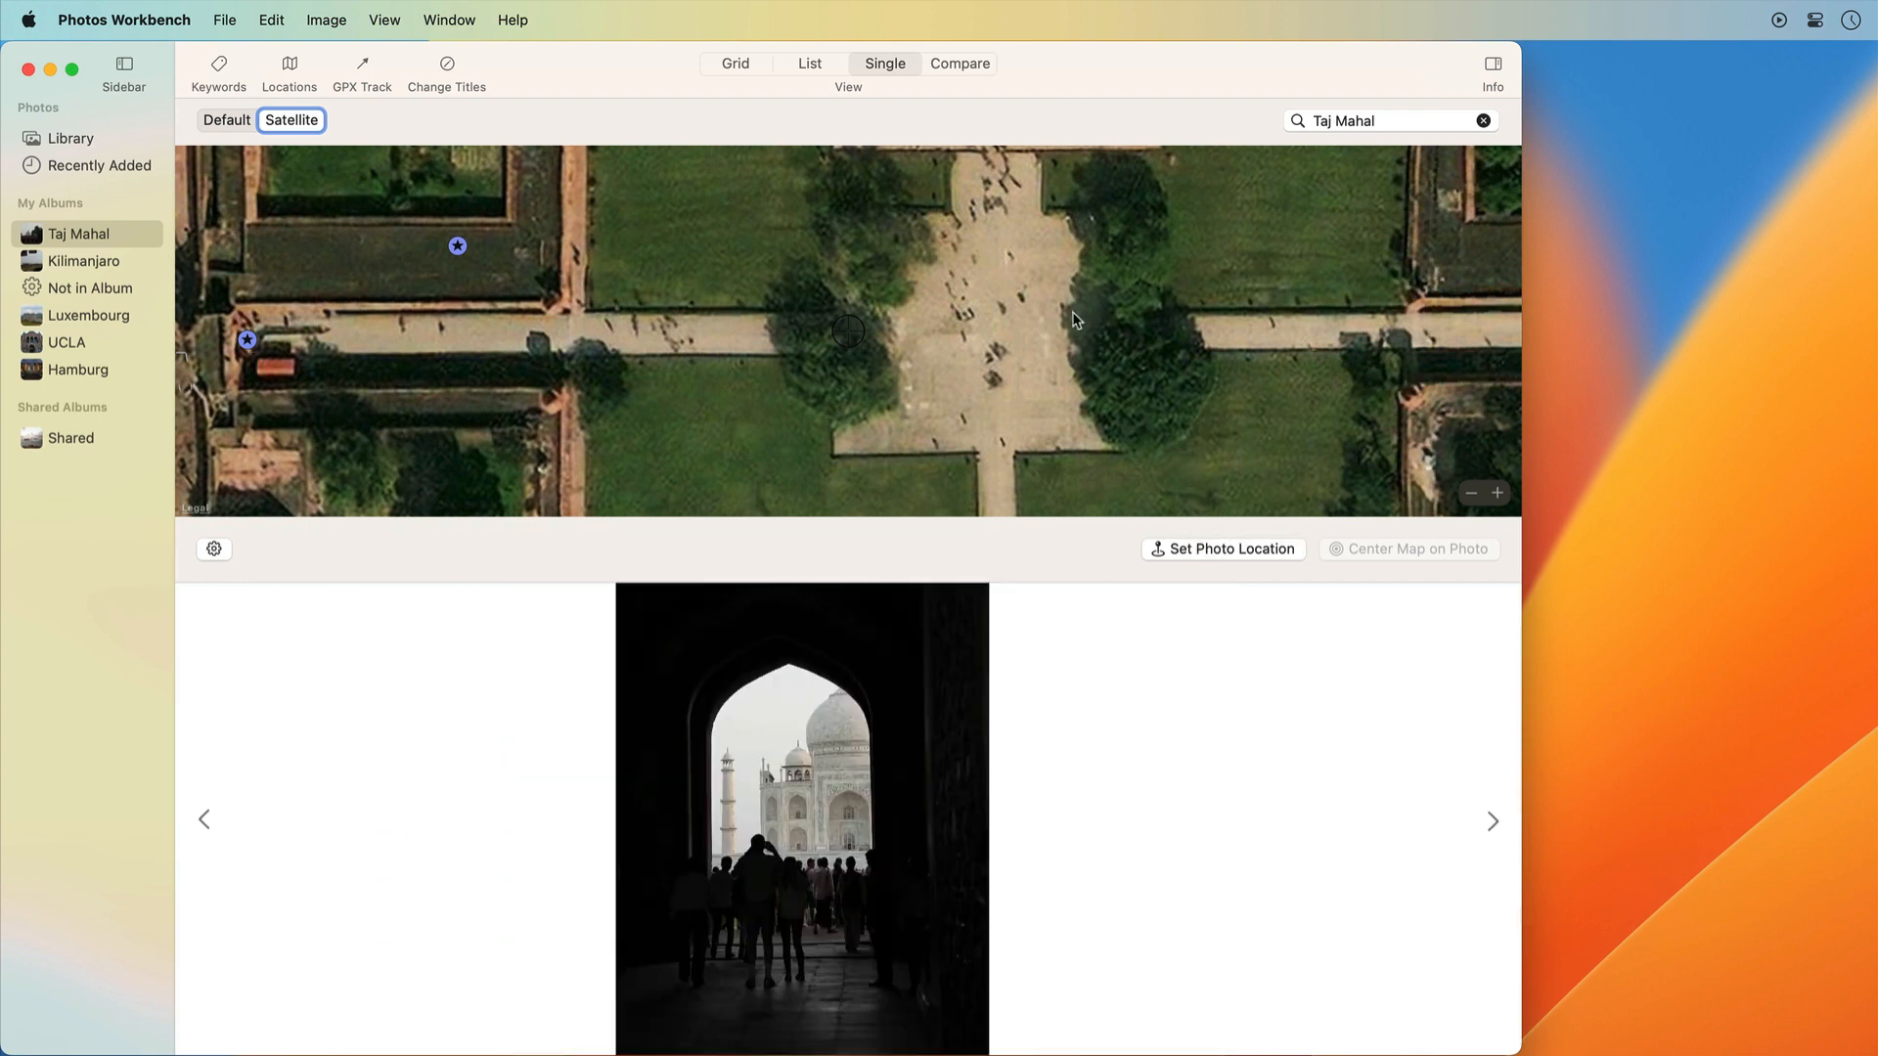
left_click_drag(1059, 294, 945, 534)
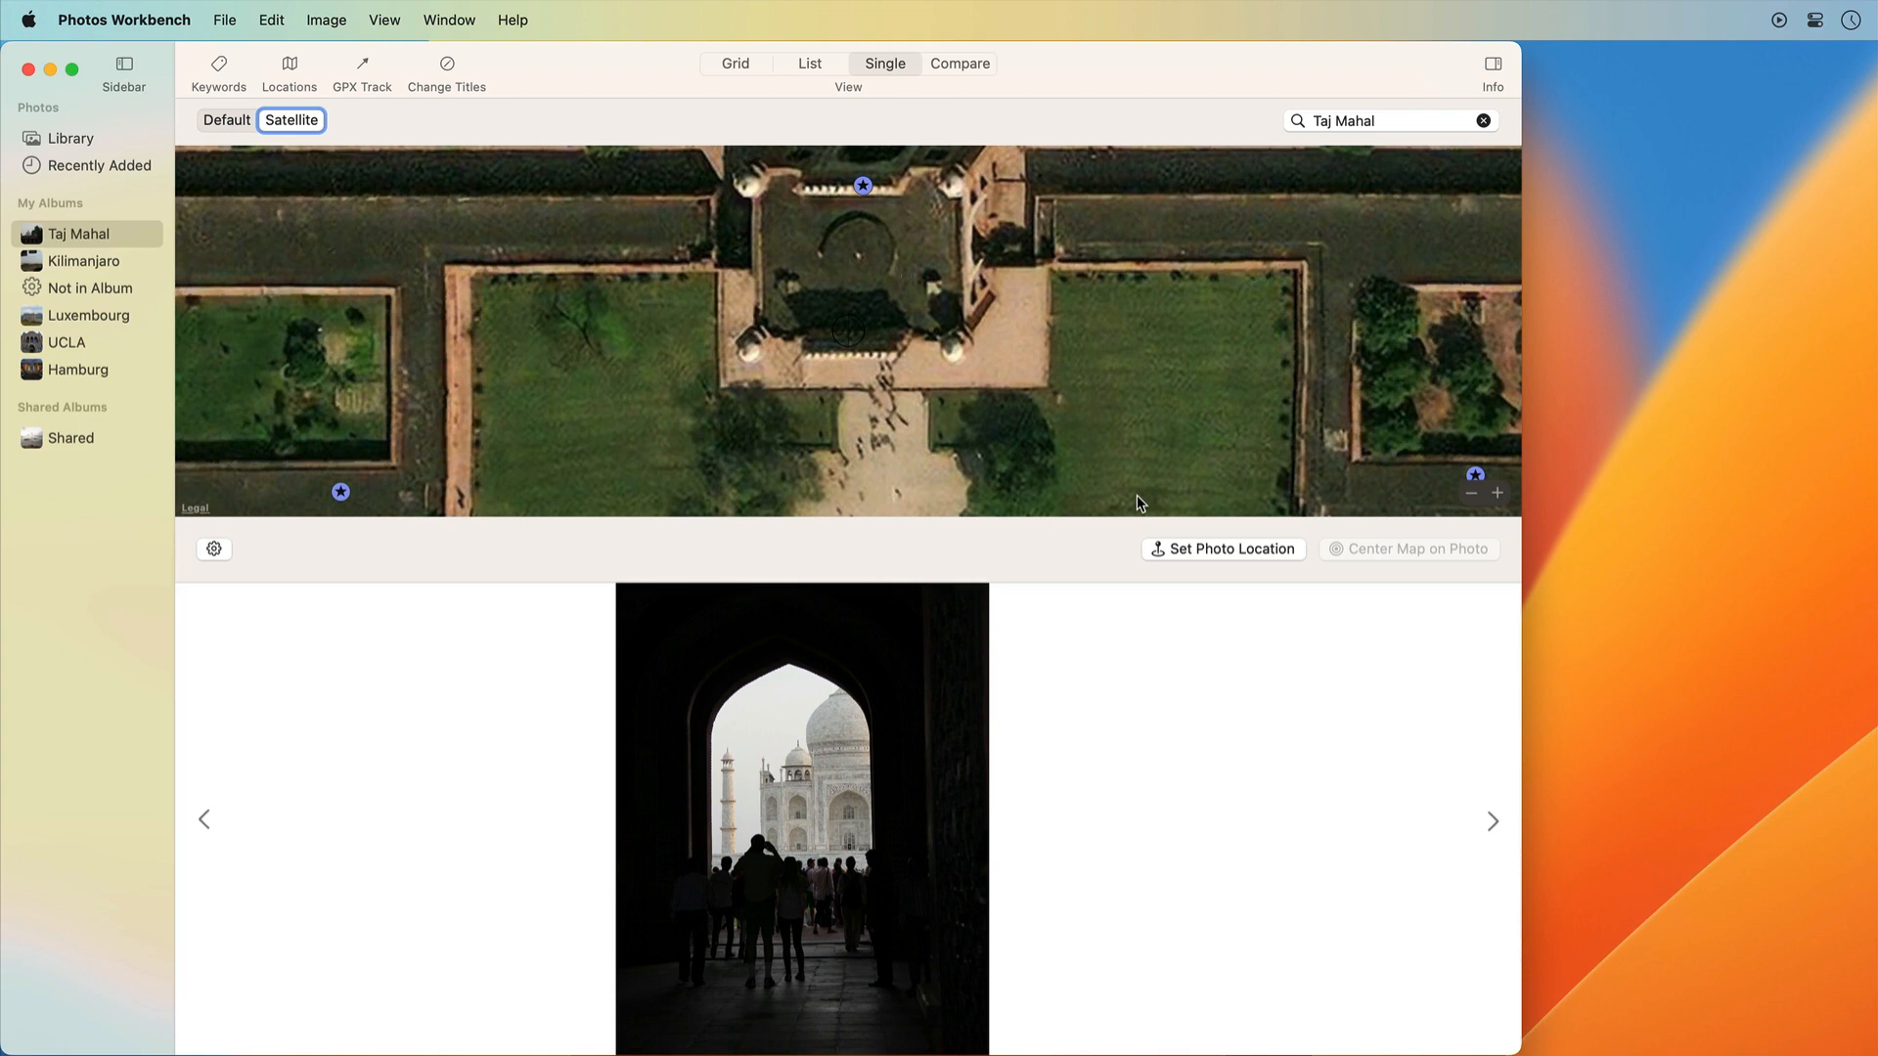
left_click(1171, 554)
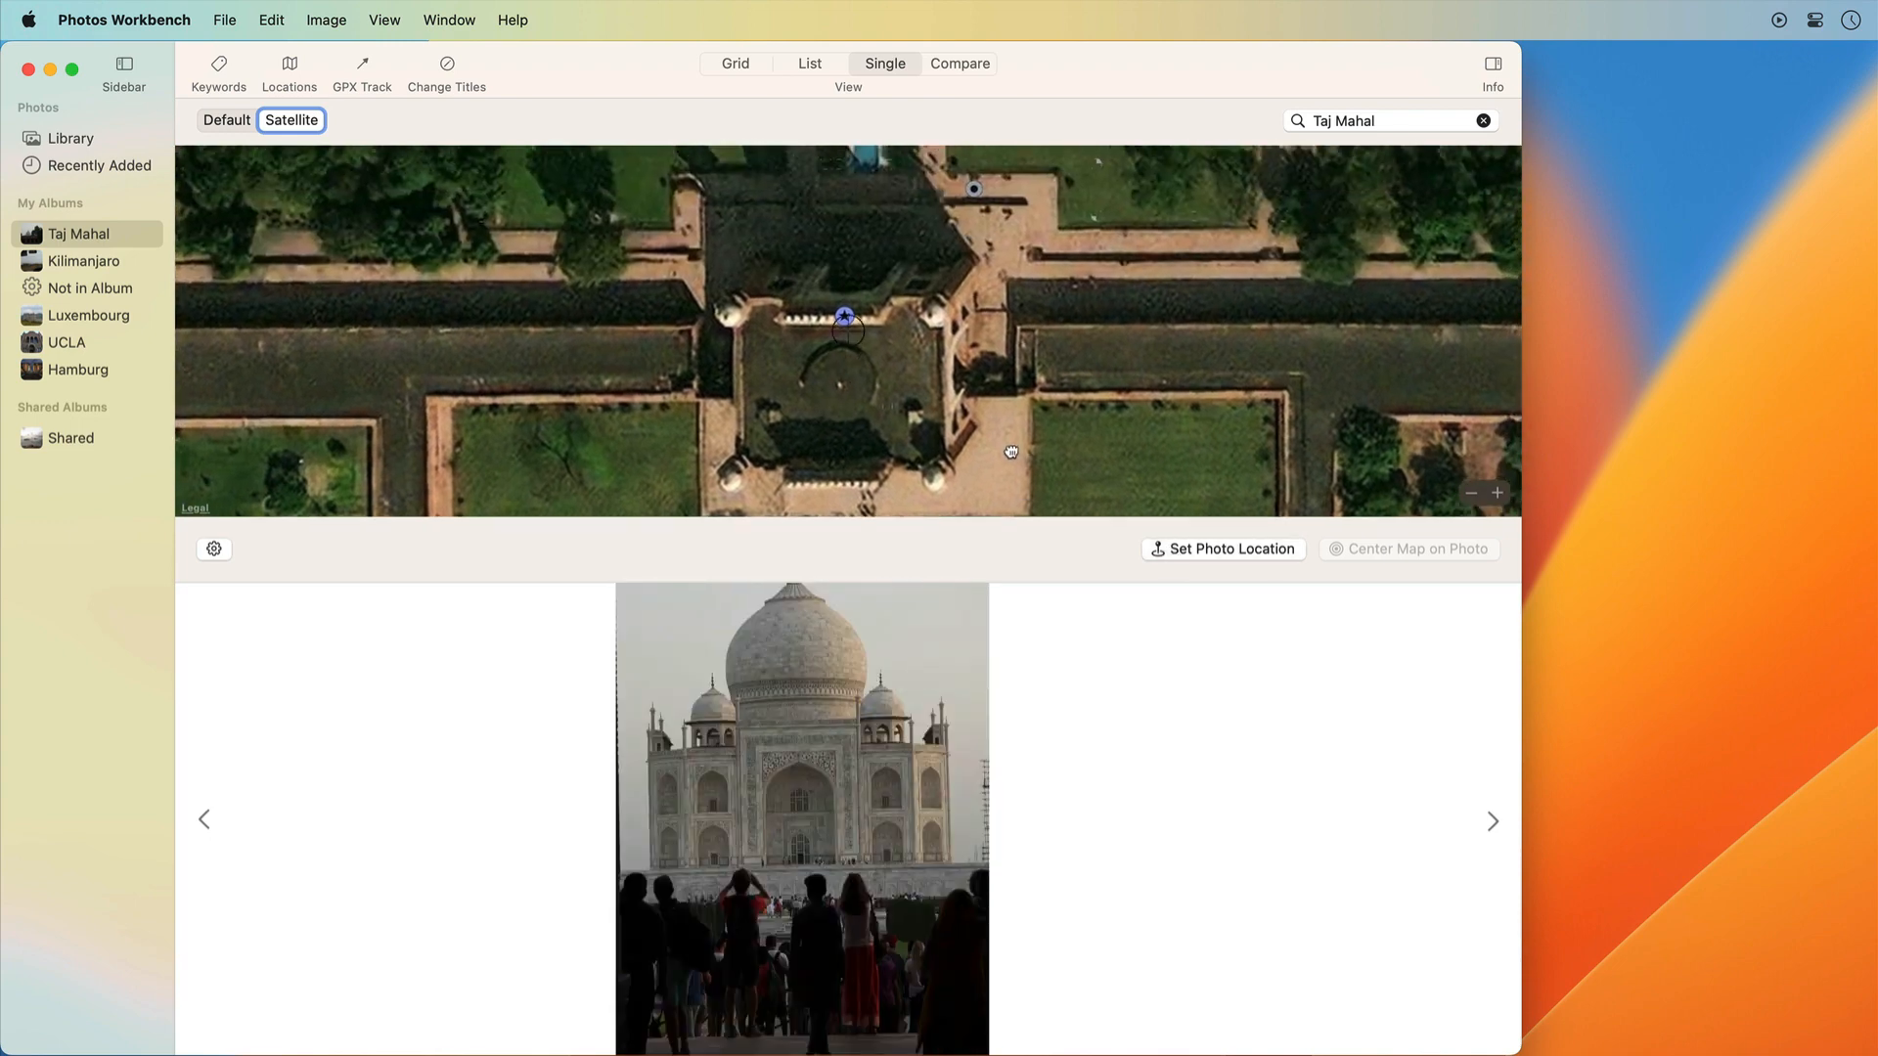
Set IMG_5501.JPG's location just north of the gatehouse and IMG_5507.JPG's location to the southern end of the water channel
left_click_drag(1011, 452, 1011, 541)
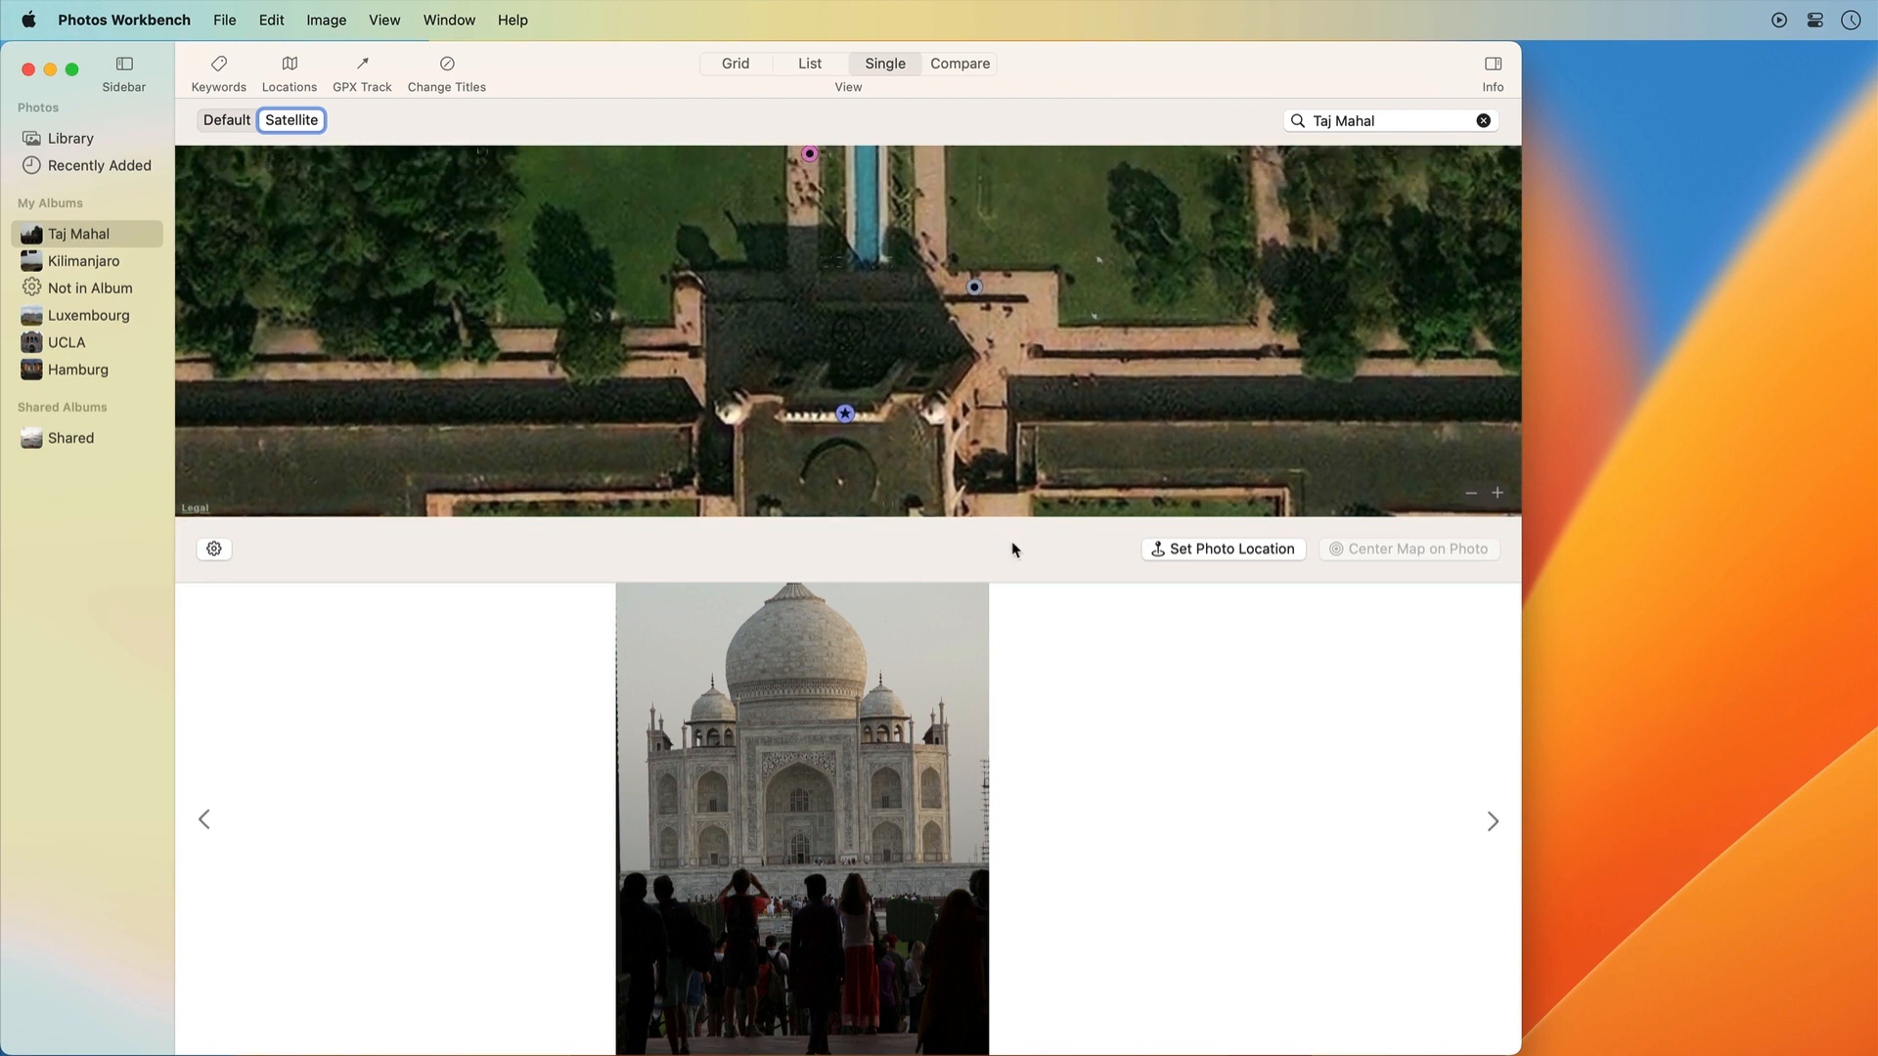
left_click(1166, 549)
left_click_drag(1029, 355, 1023, 427)
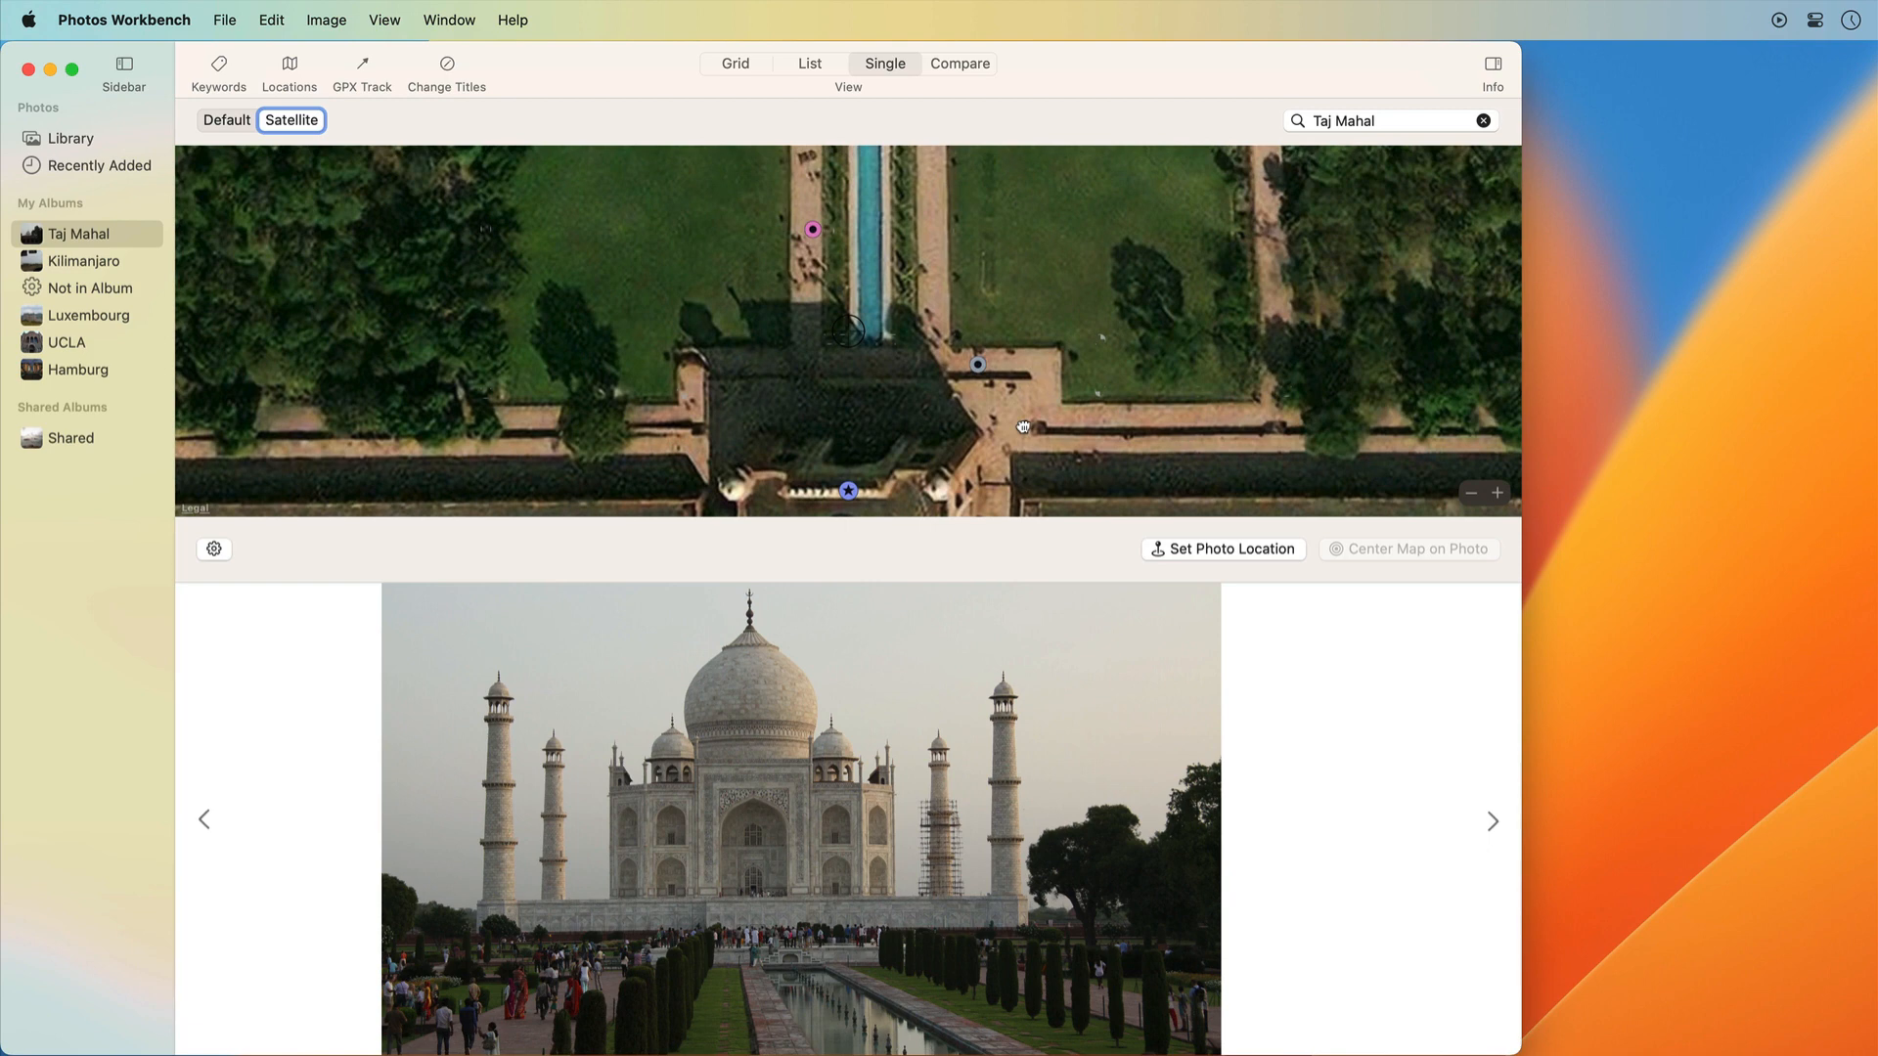
left_click(1171, 550)
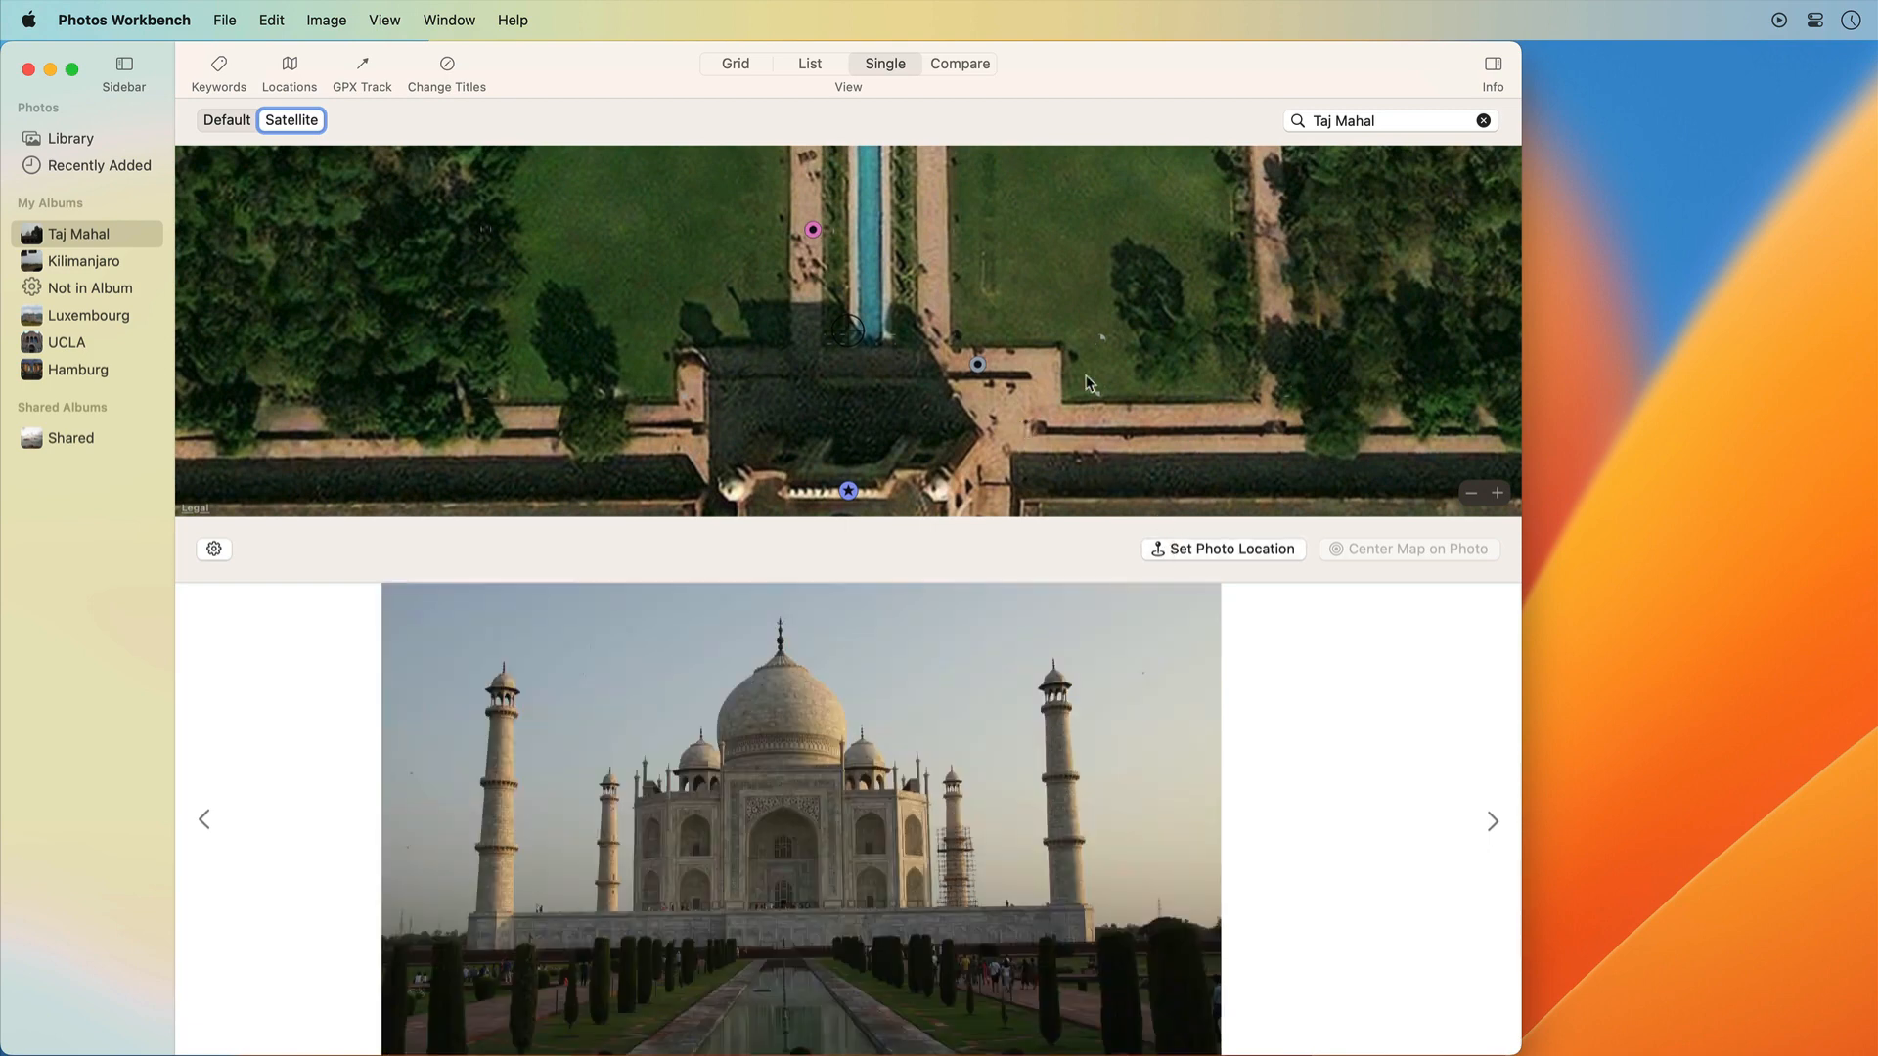
Set IMG_5532.JPG's location to the southern edge of the central pool platform and advance to the next photo
left_click_drag(1090, 302, 1069, 557)
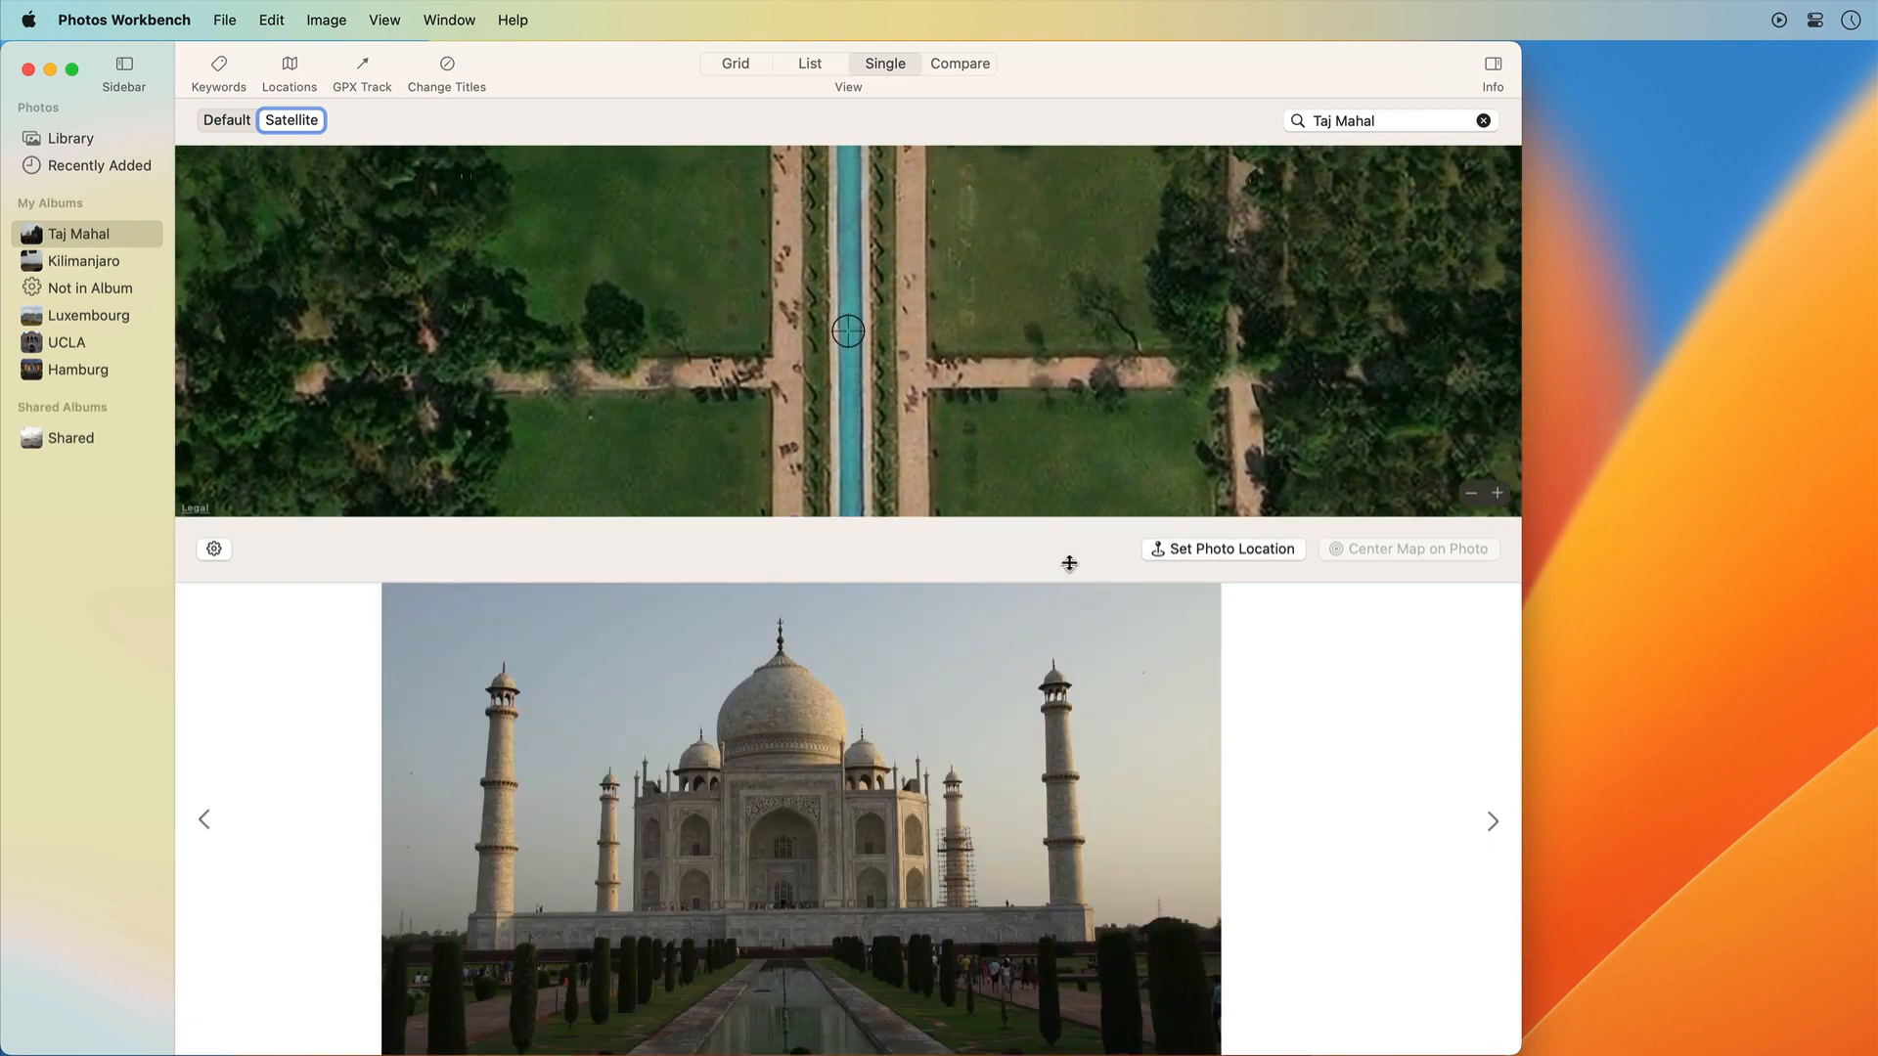
left_click_drag(1069, 323, 1070, 500)
left_click_drag(1073, 343, 1083, 421)
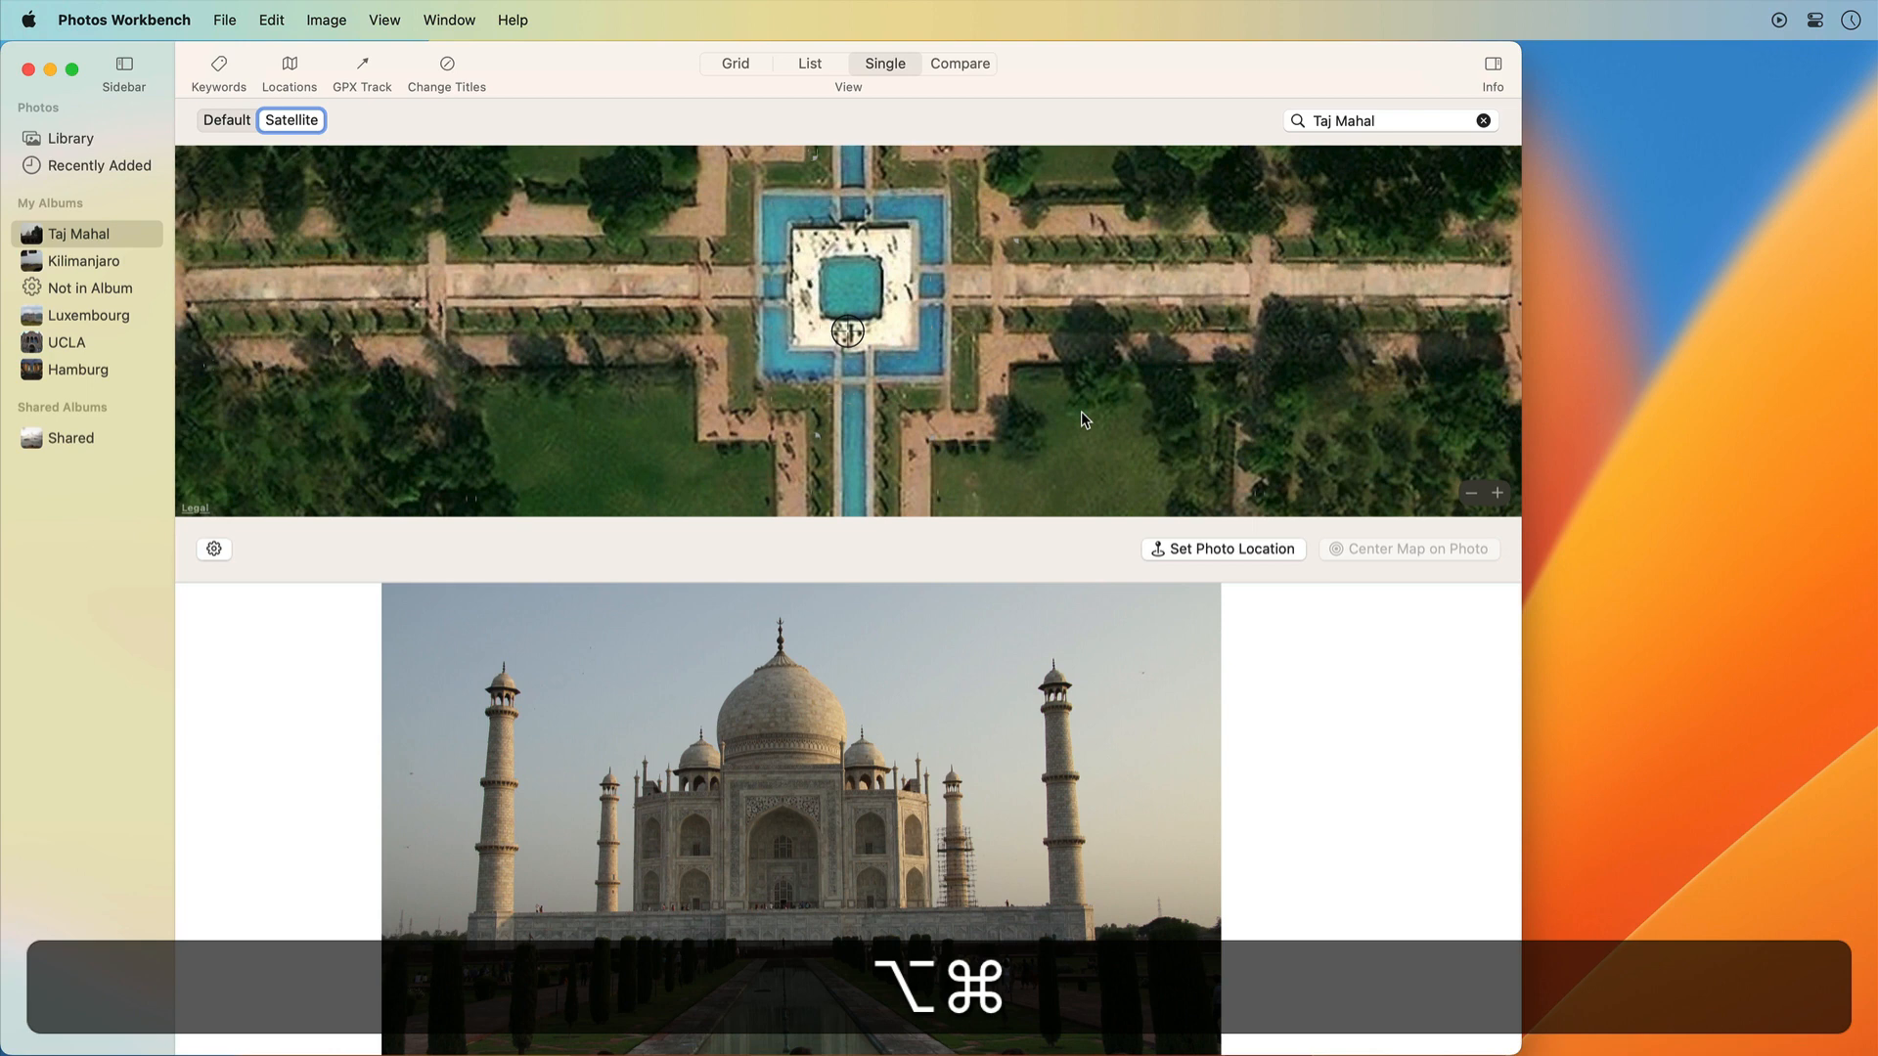
key("alt+super+Down")
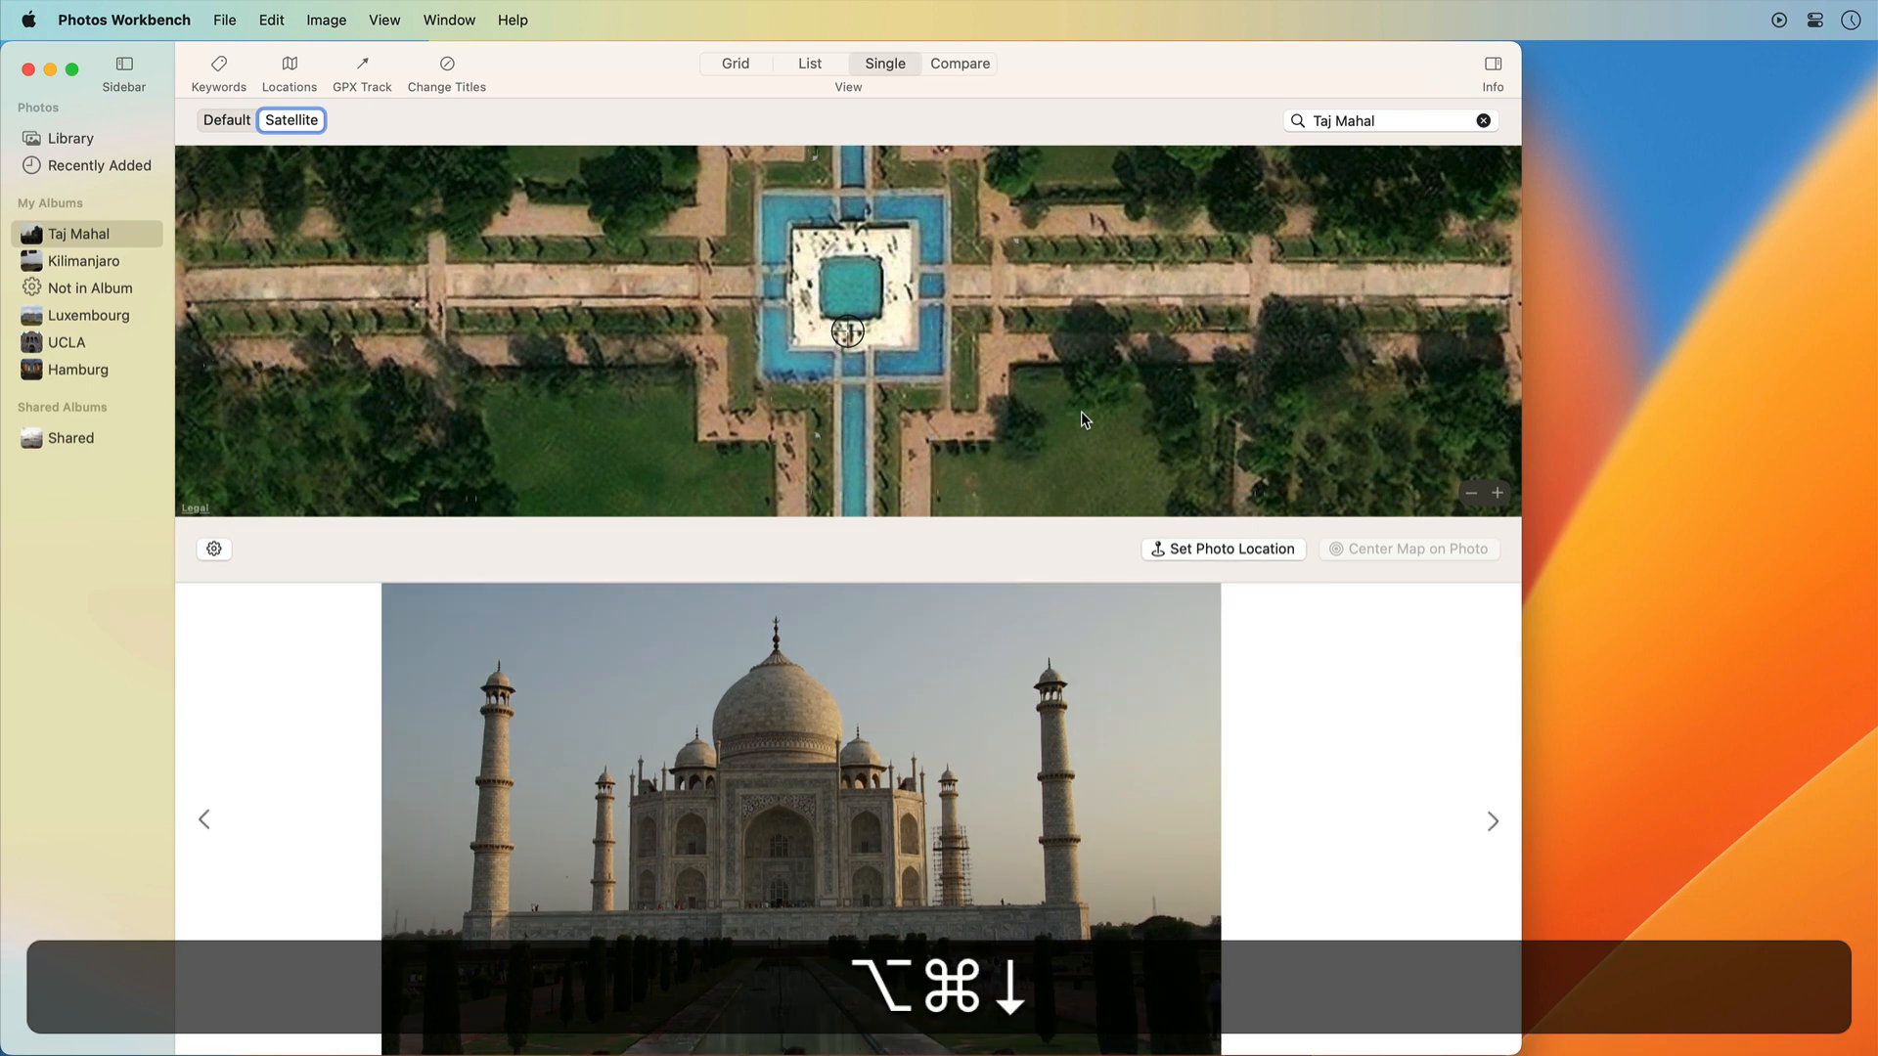
Set the tree-framed photo's location to the walkway just northeast of the central pool and the last portrait photo's slightly farther east
key("alt+super+Down")
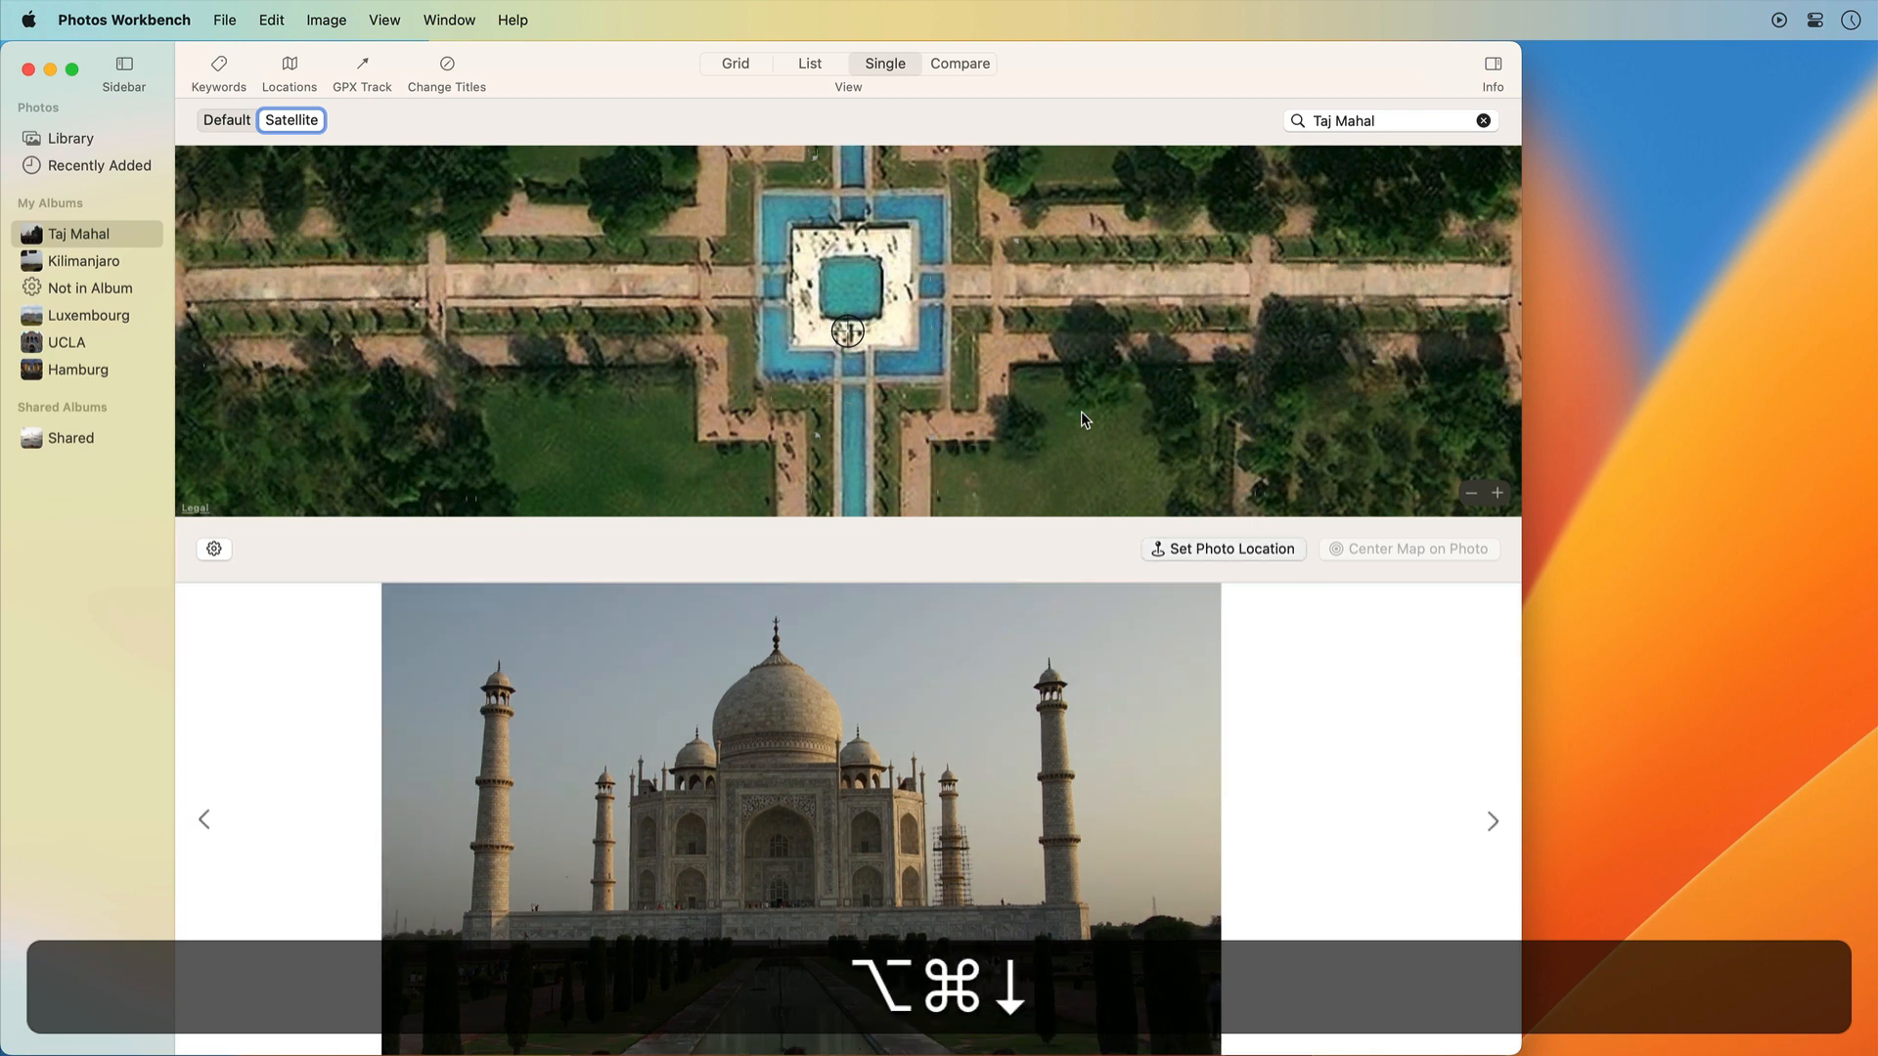
left_click_drag(1012, 235, 866, 328)
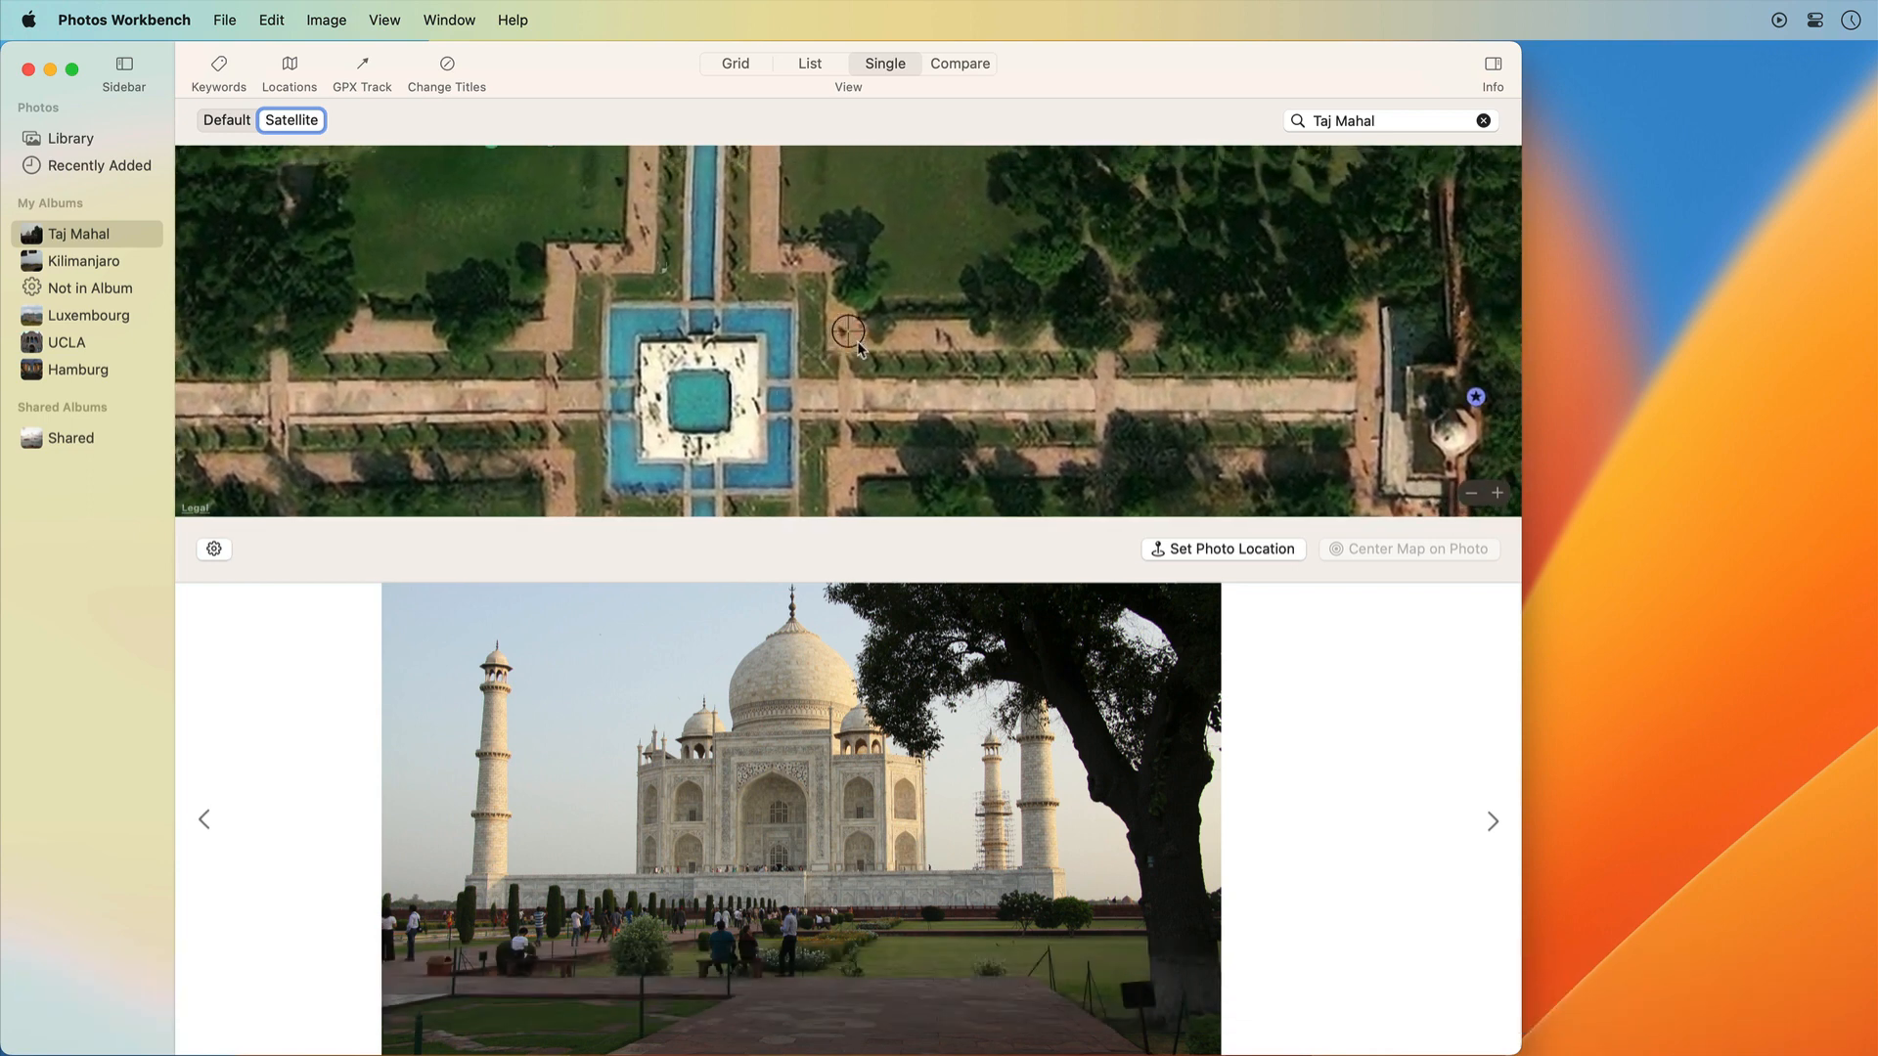
left_click(1151, 548)
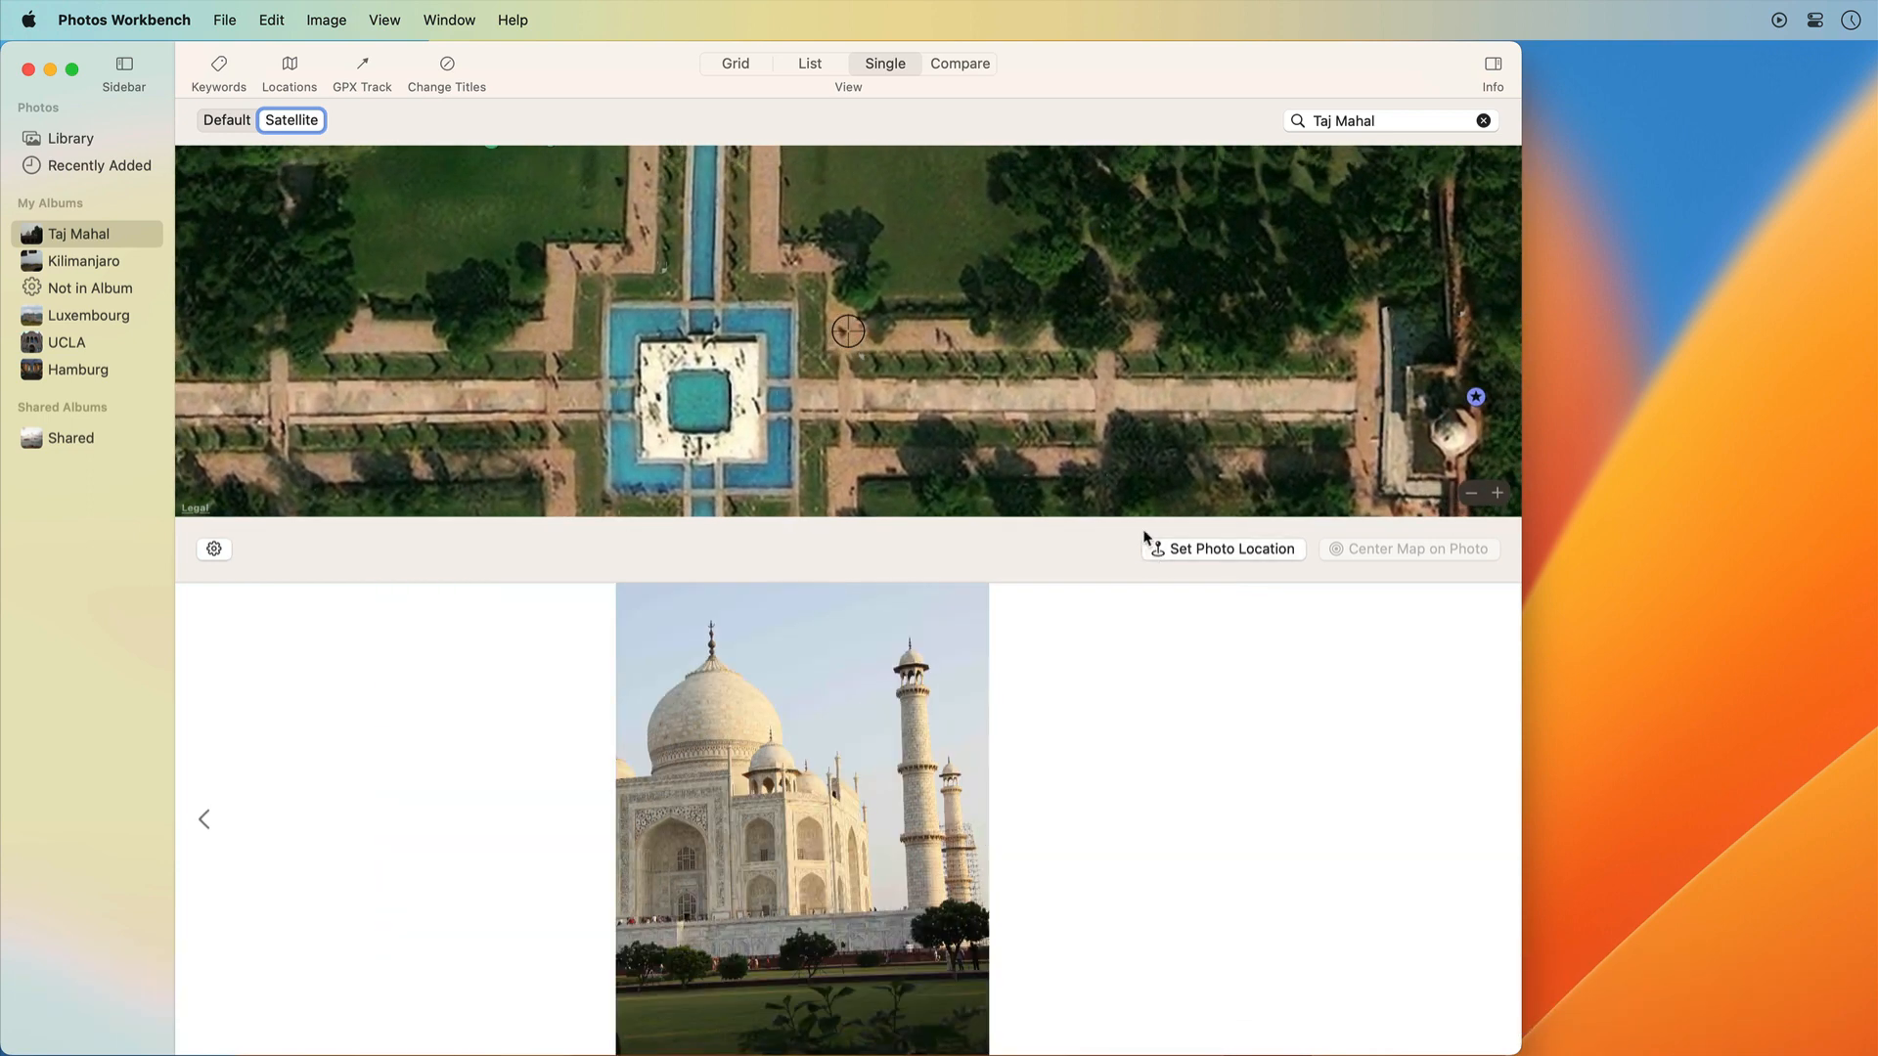
left_click_drag(1102, 438, 969, 441)
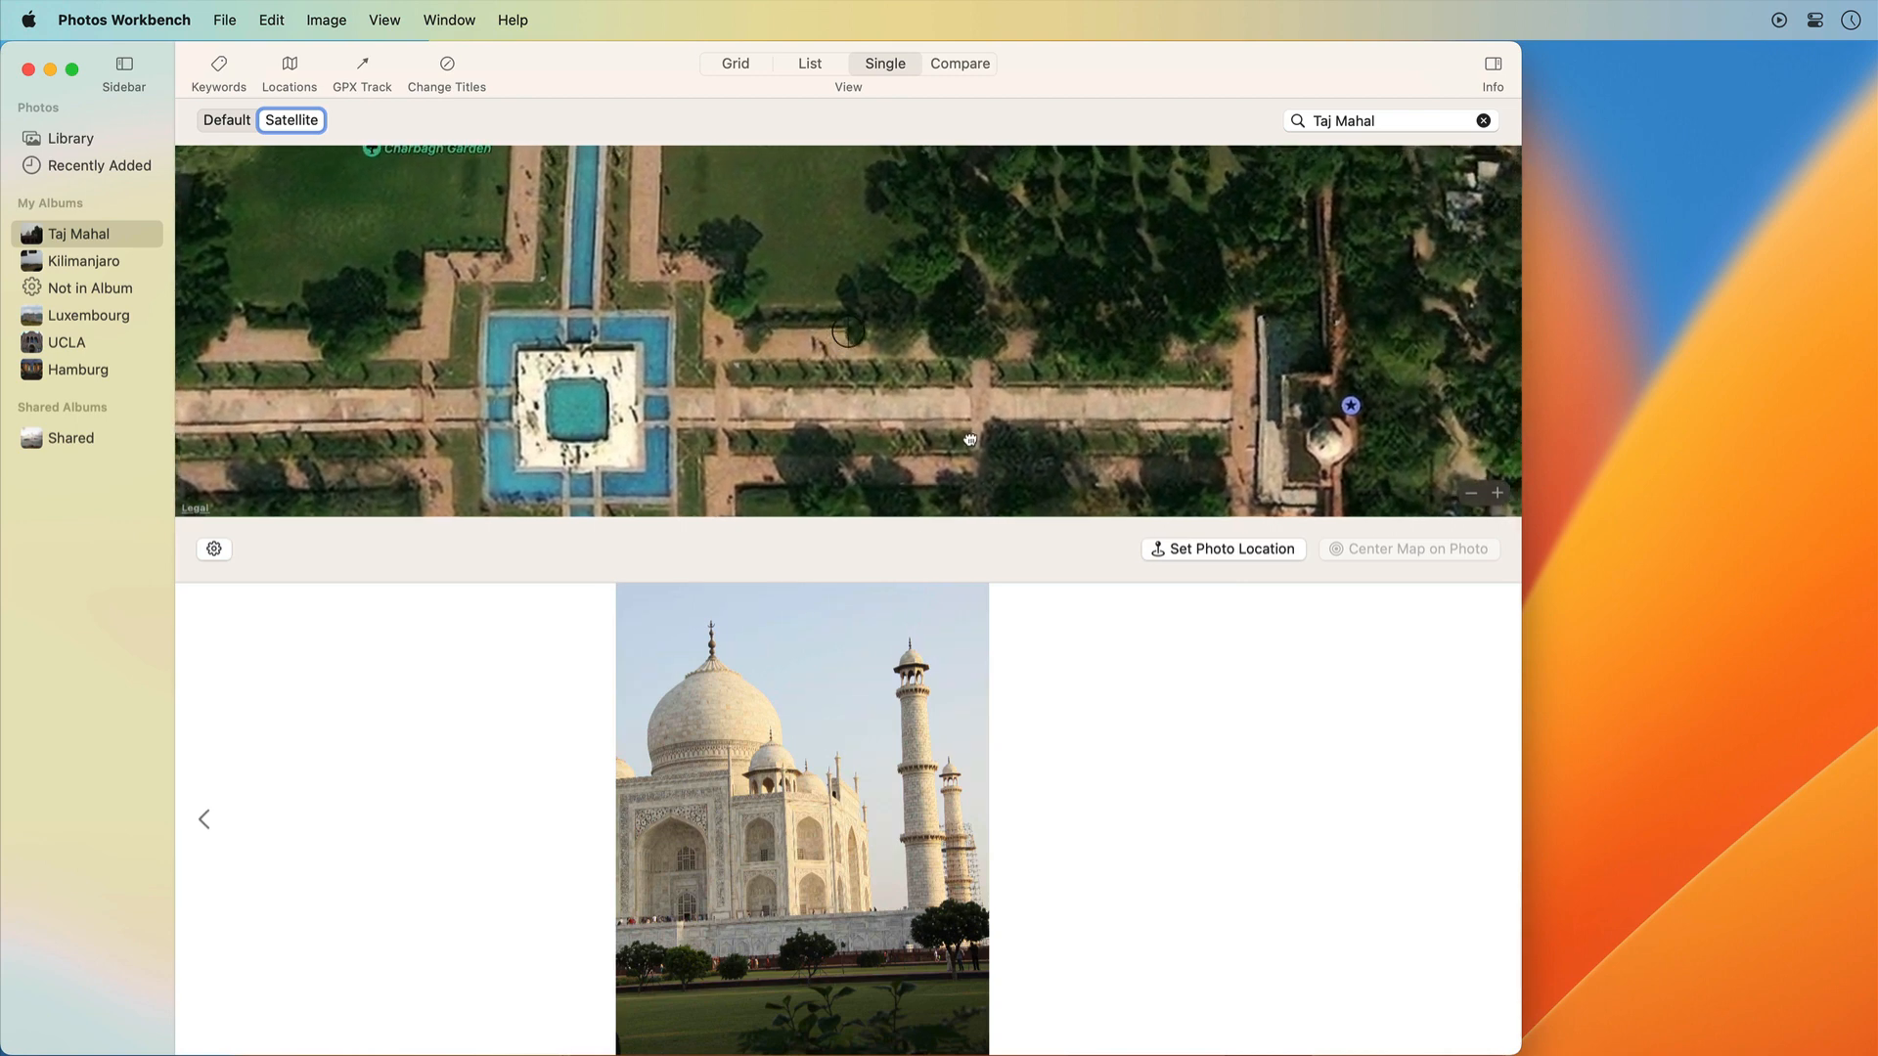
left_click(1164, 549)
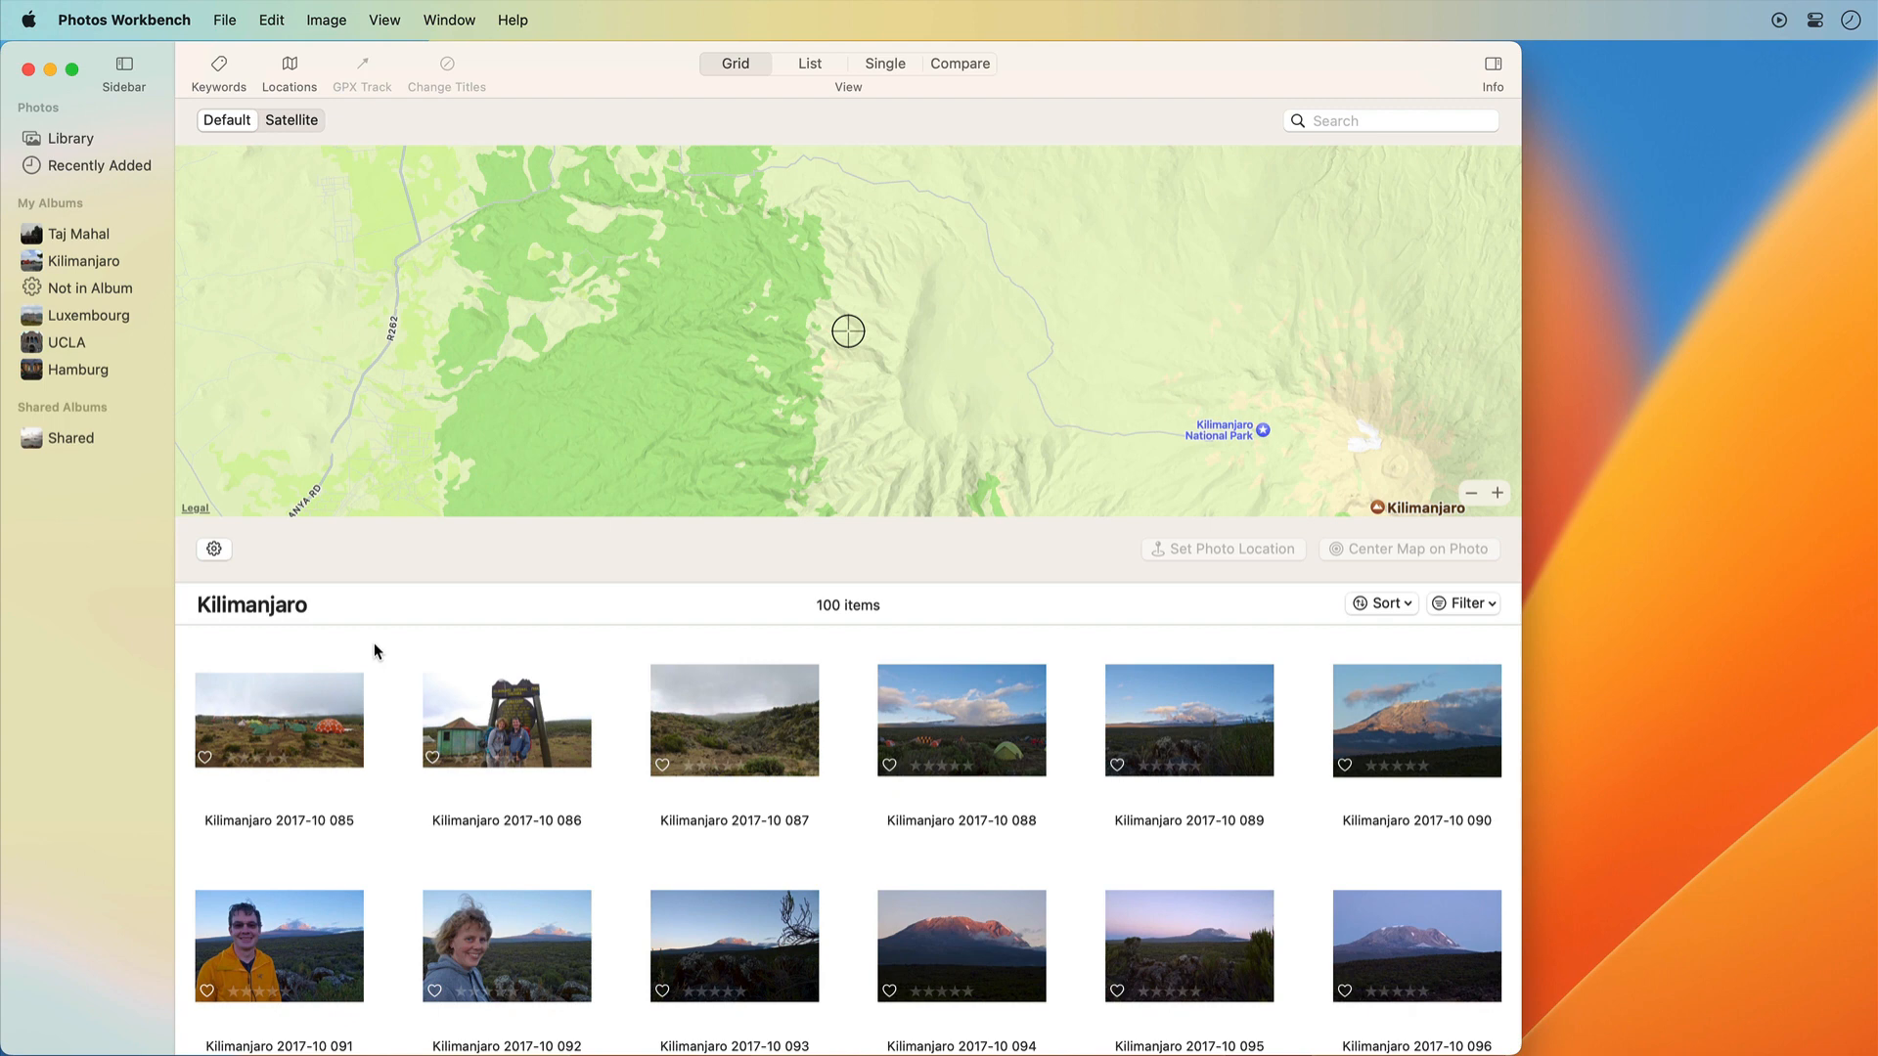
Select all photos in the Kilimanjaro album and load the GPX track log 05_15_38.gpx for them
key("super+a")
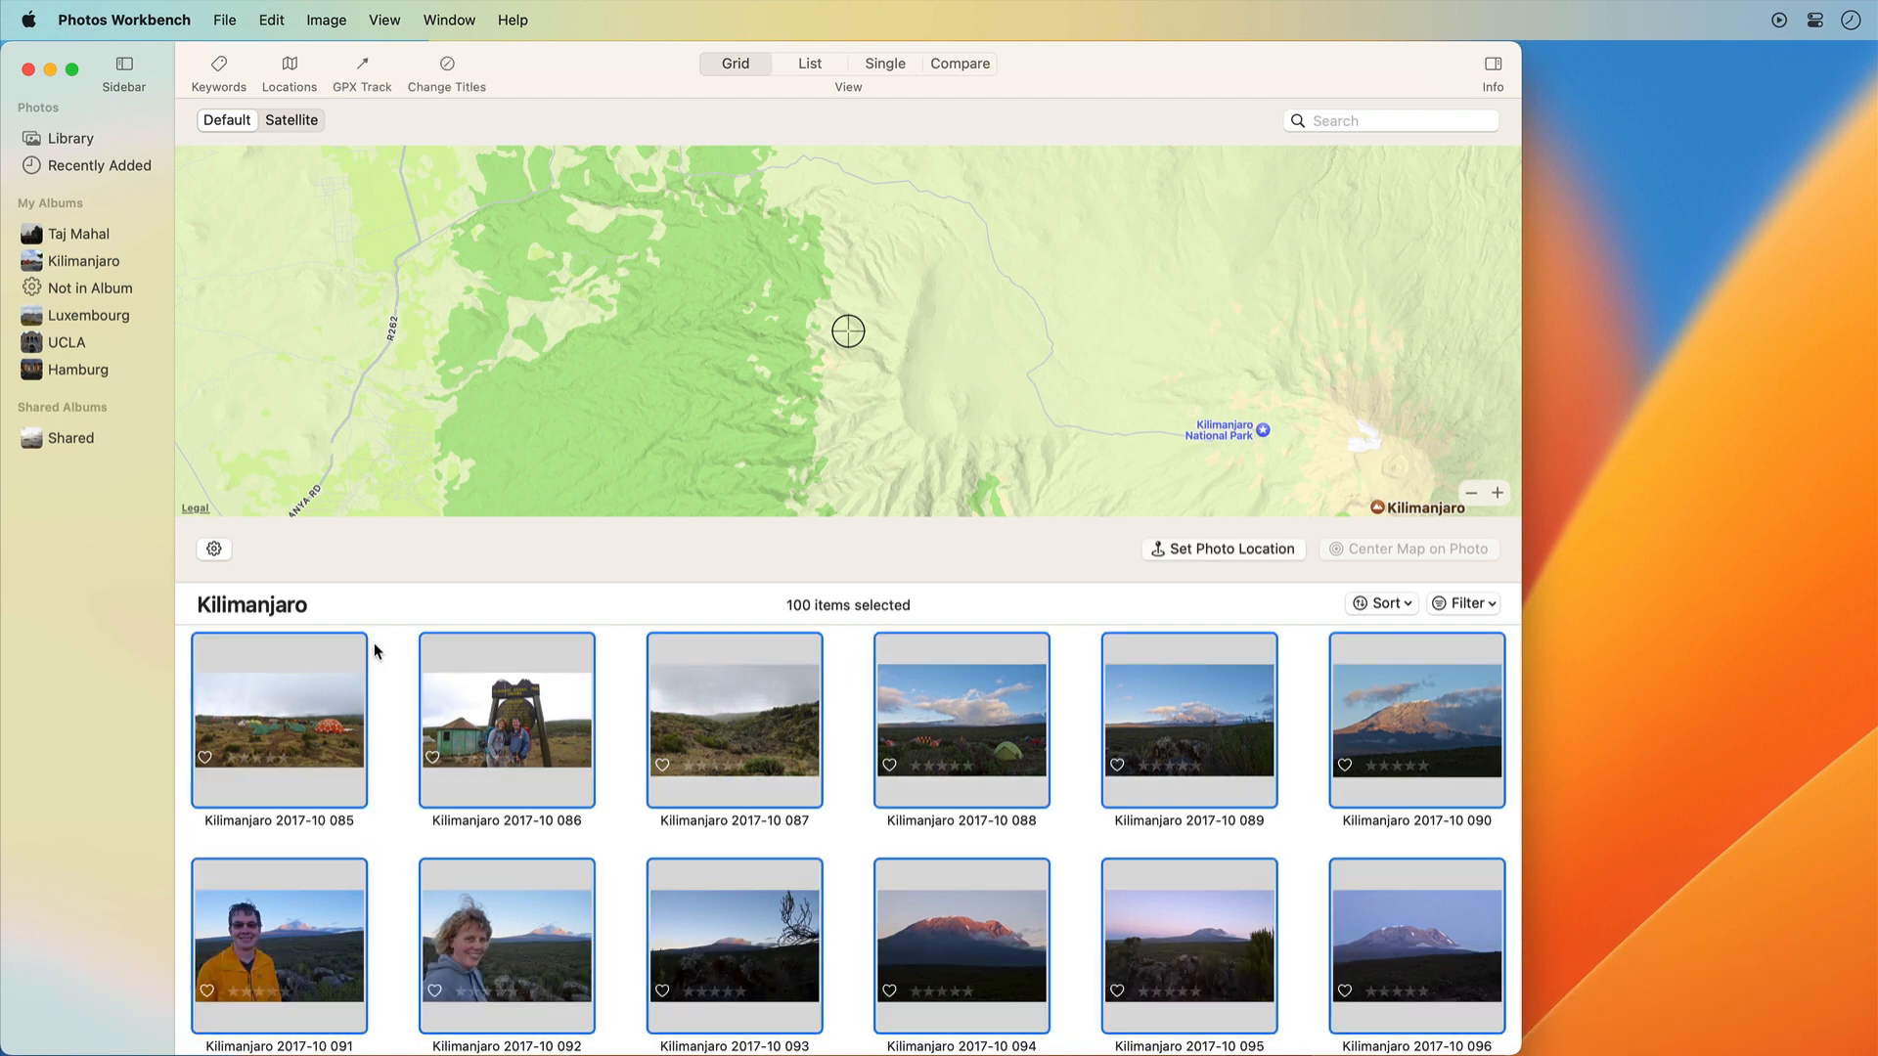
left_click(366, 66)
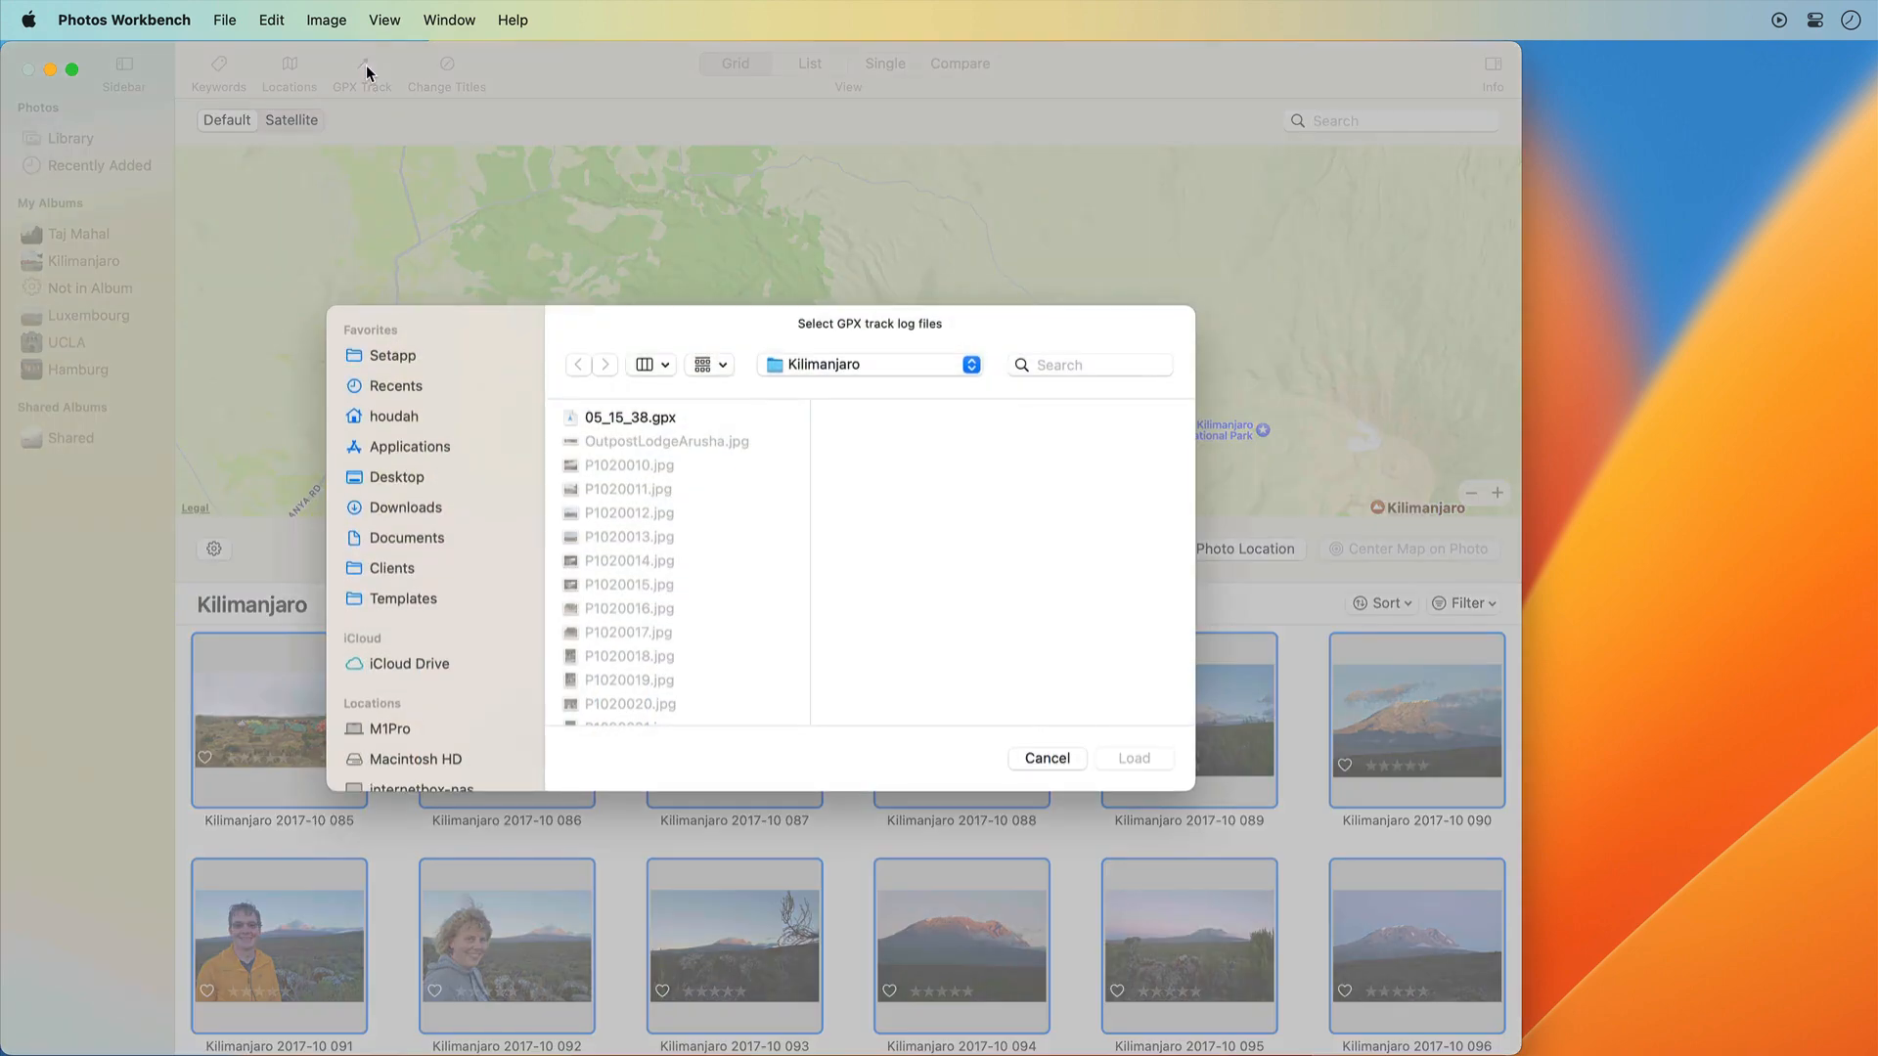
left_click(735, 417)
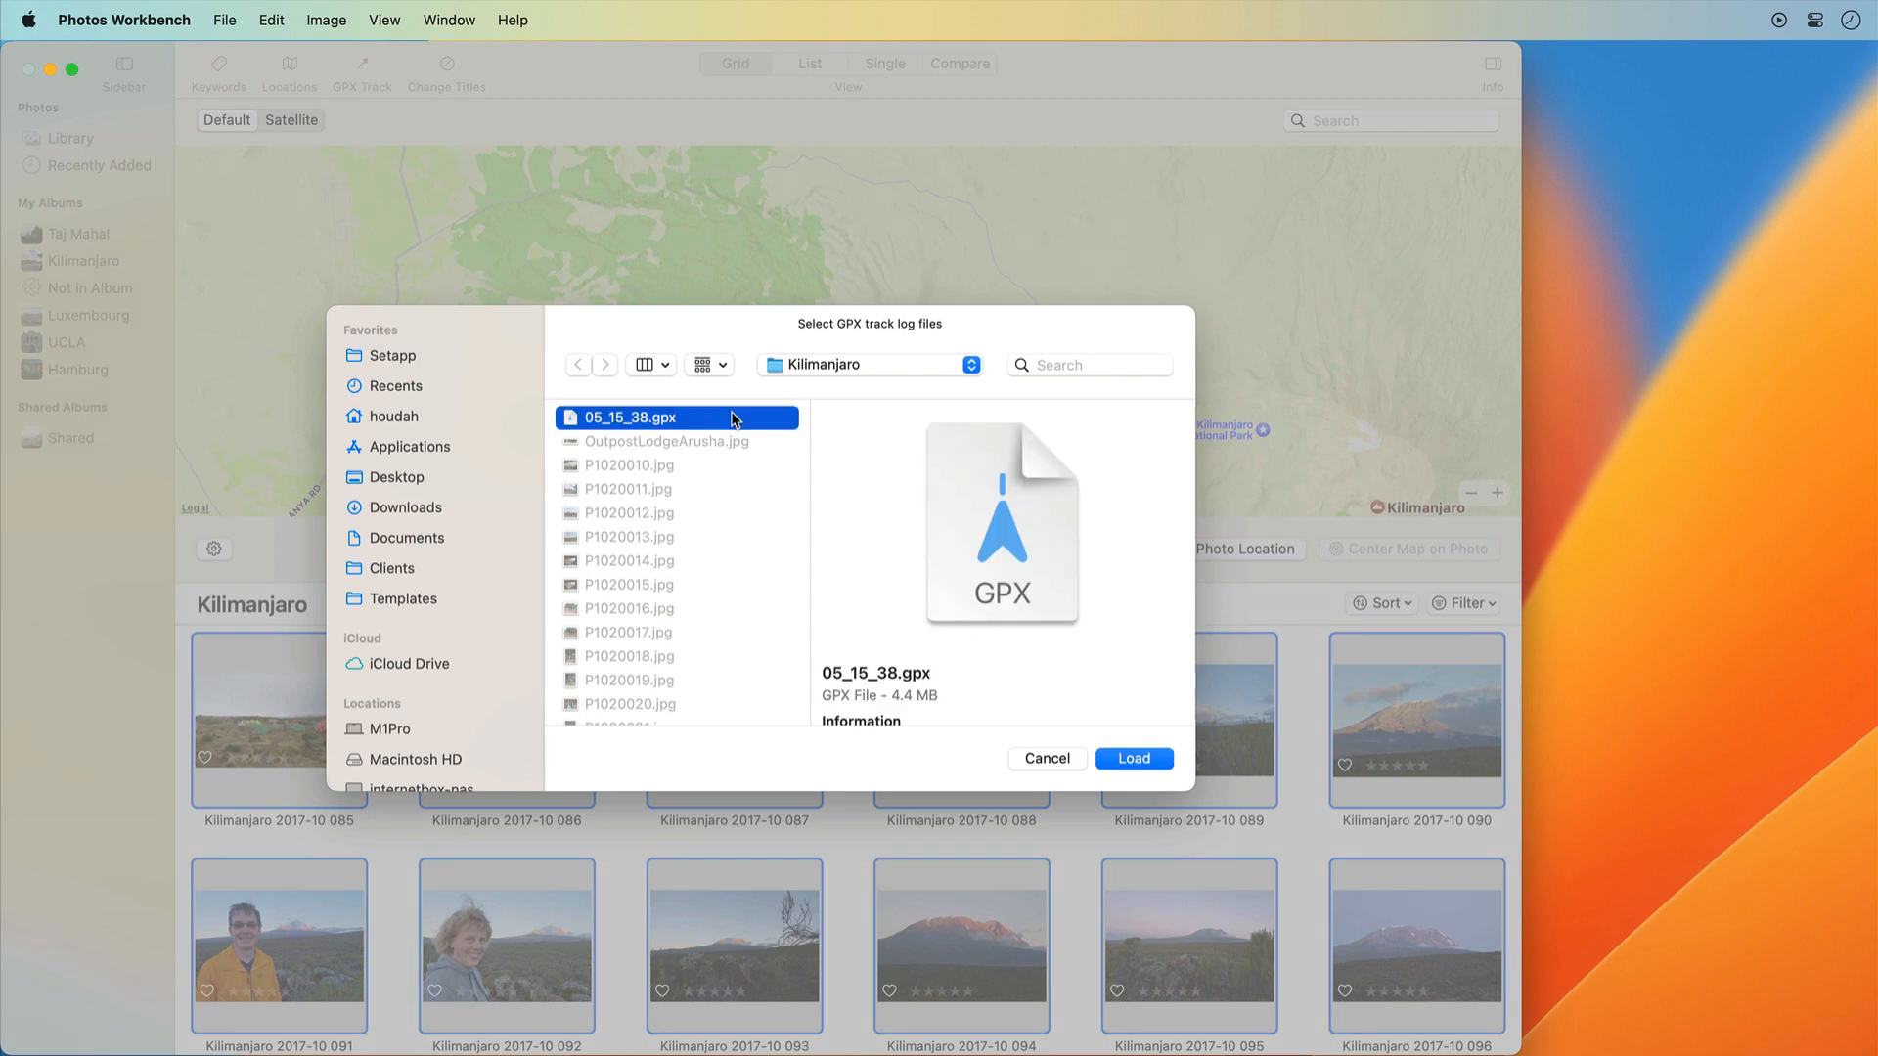
left_click(1167, 762)
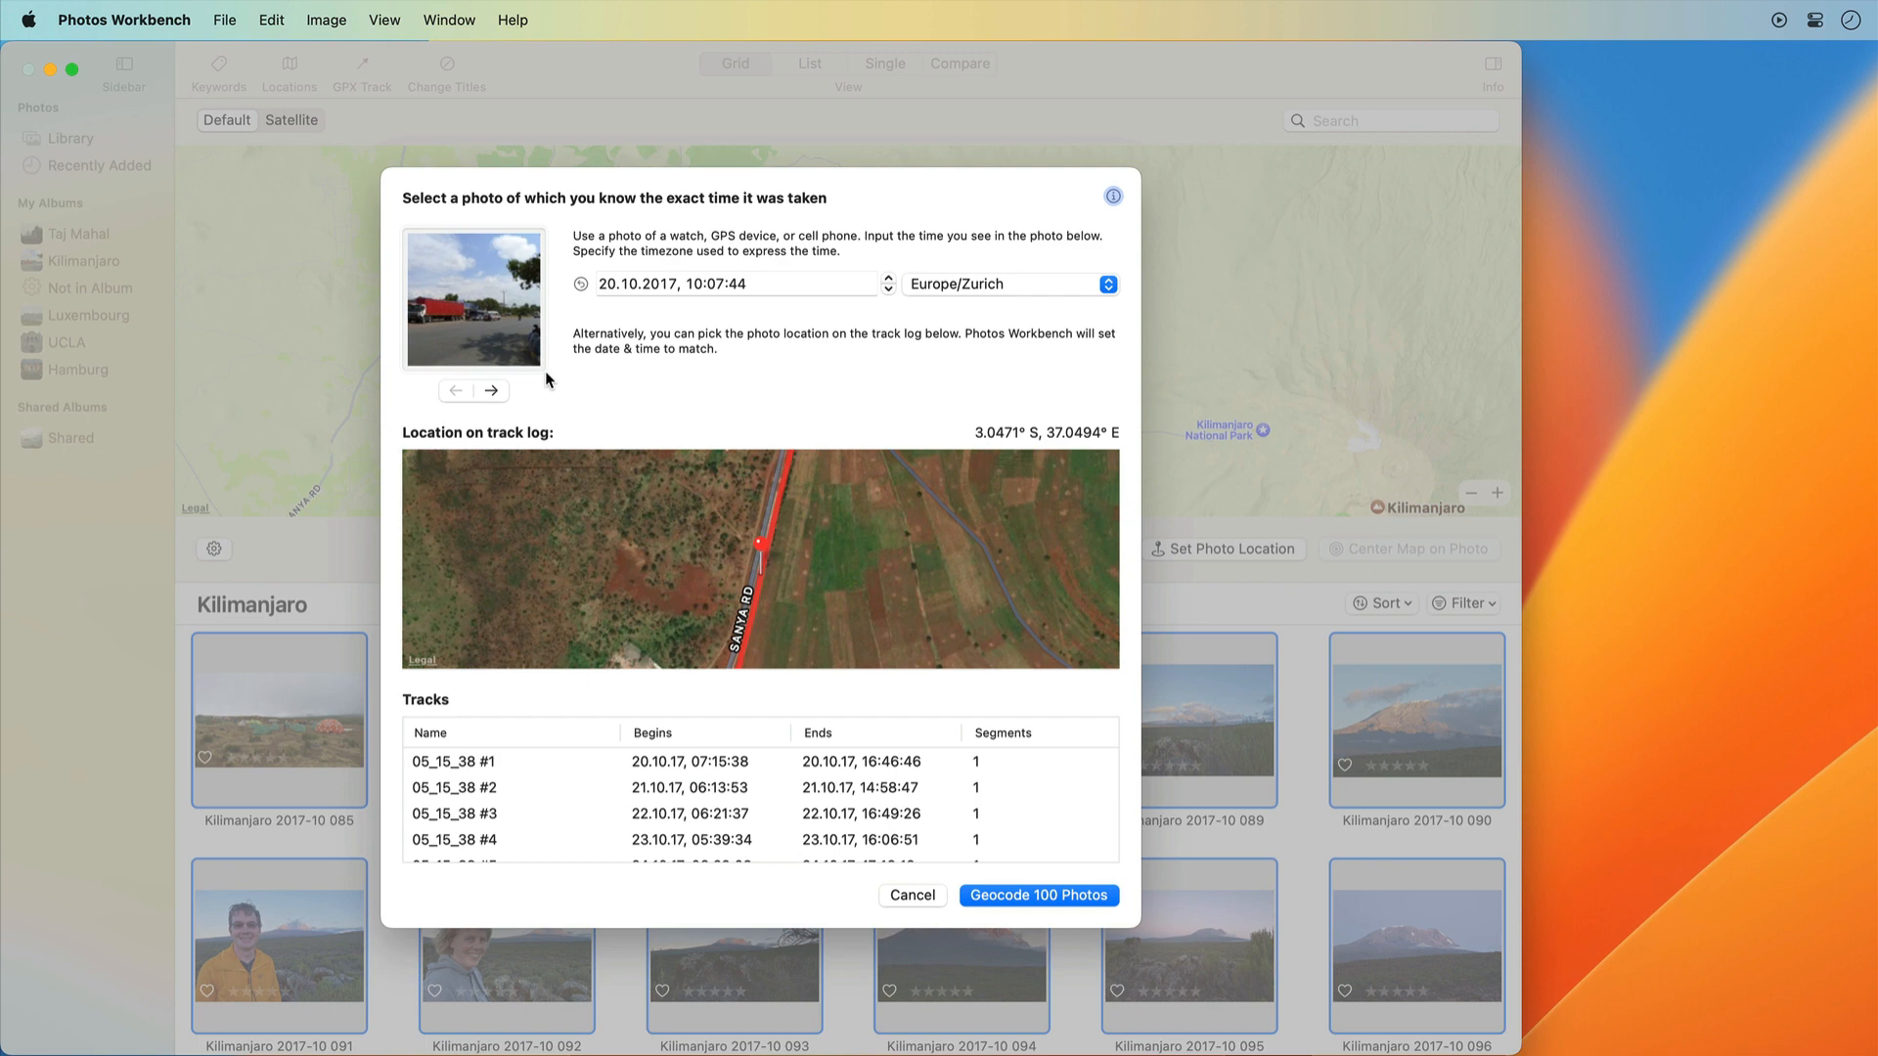
Set the time zone of the first reference photo to Africa/Dar_es_Salaam
left_click(694, 286)
left_click(925, 292)
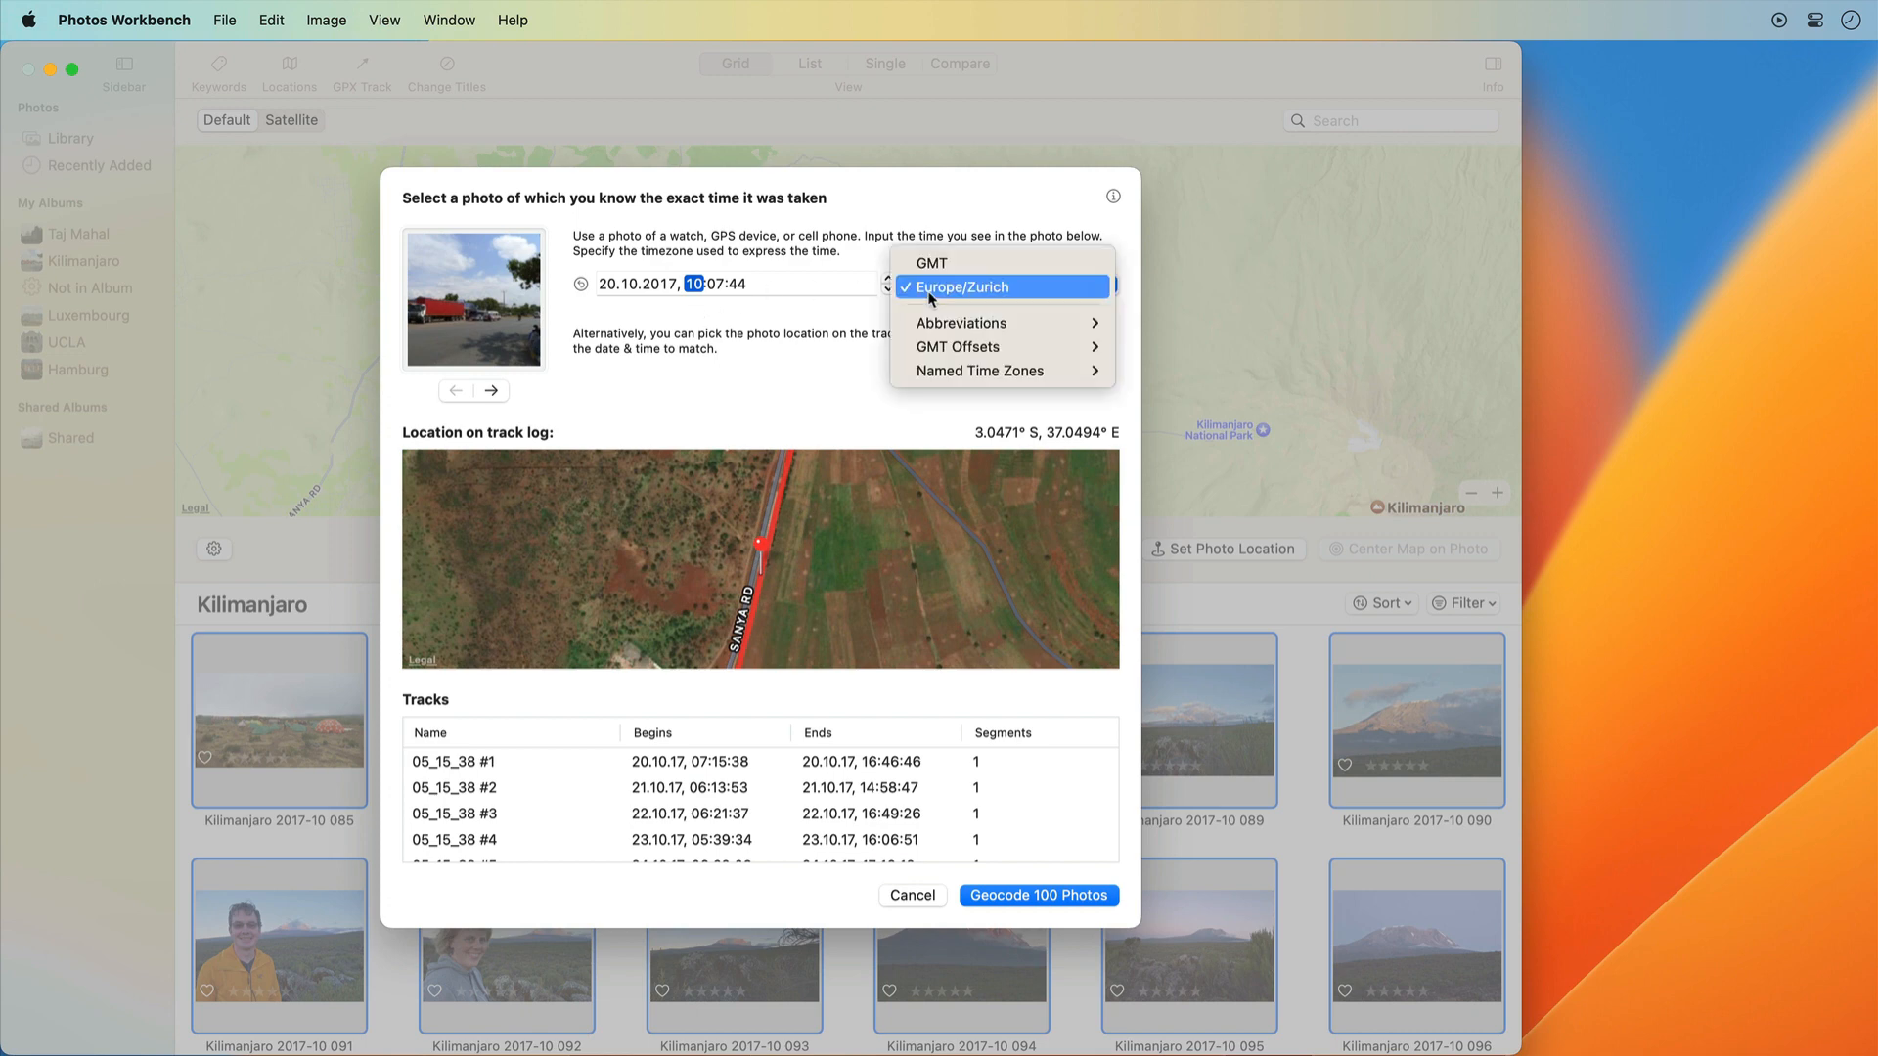
mouse_move(983, 369)
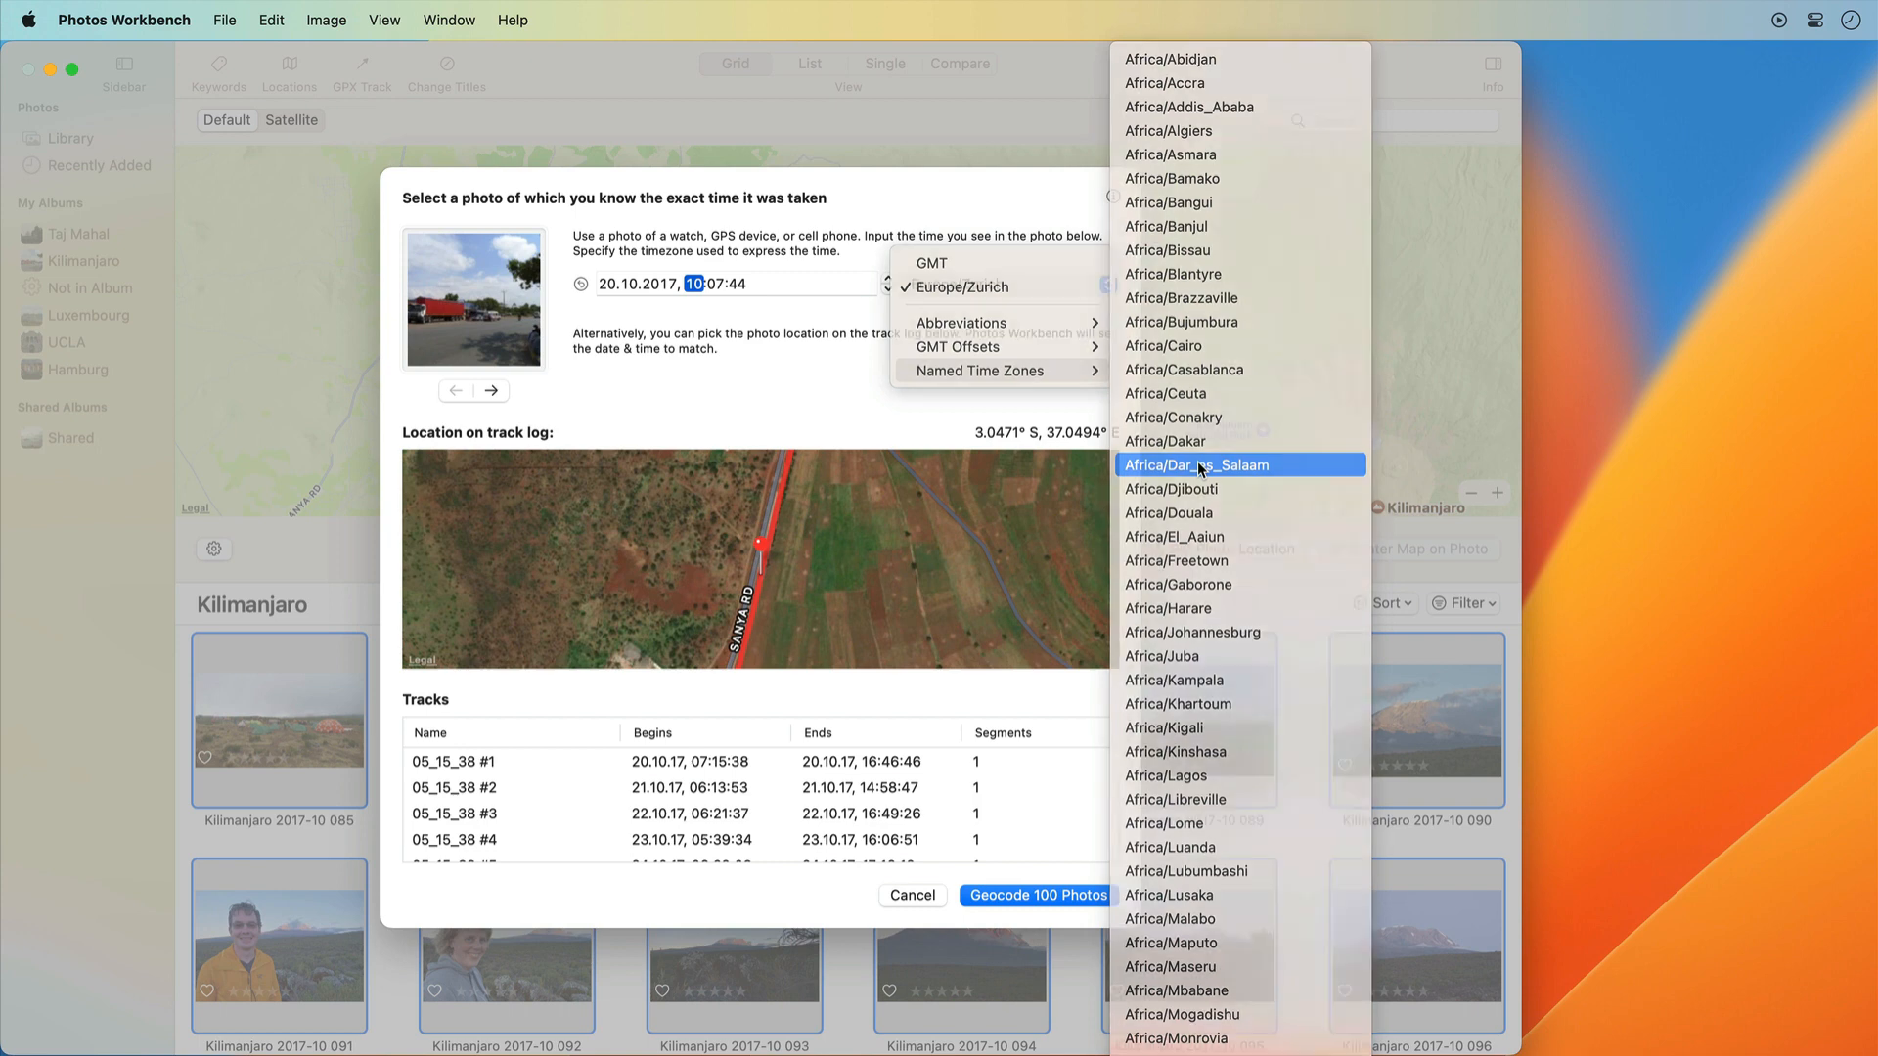
left_click(1199, 467)
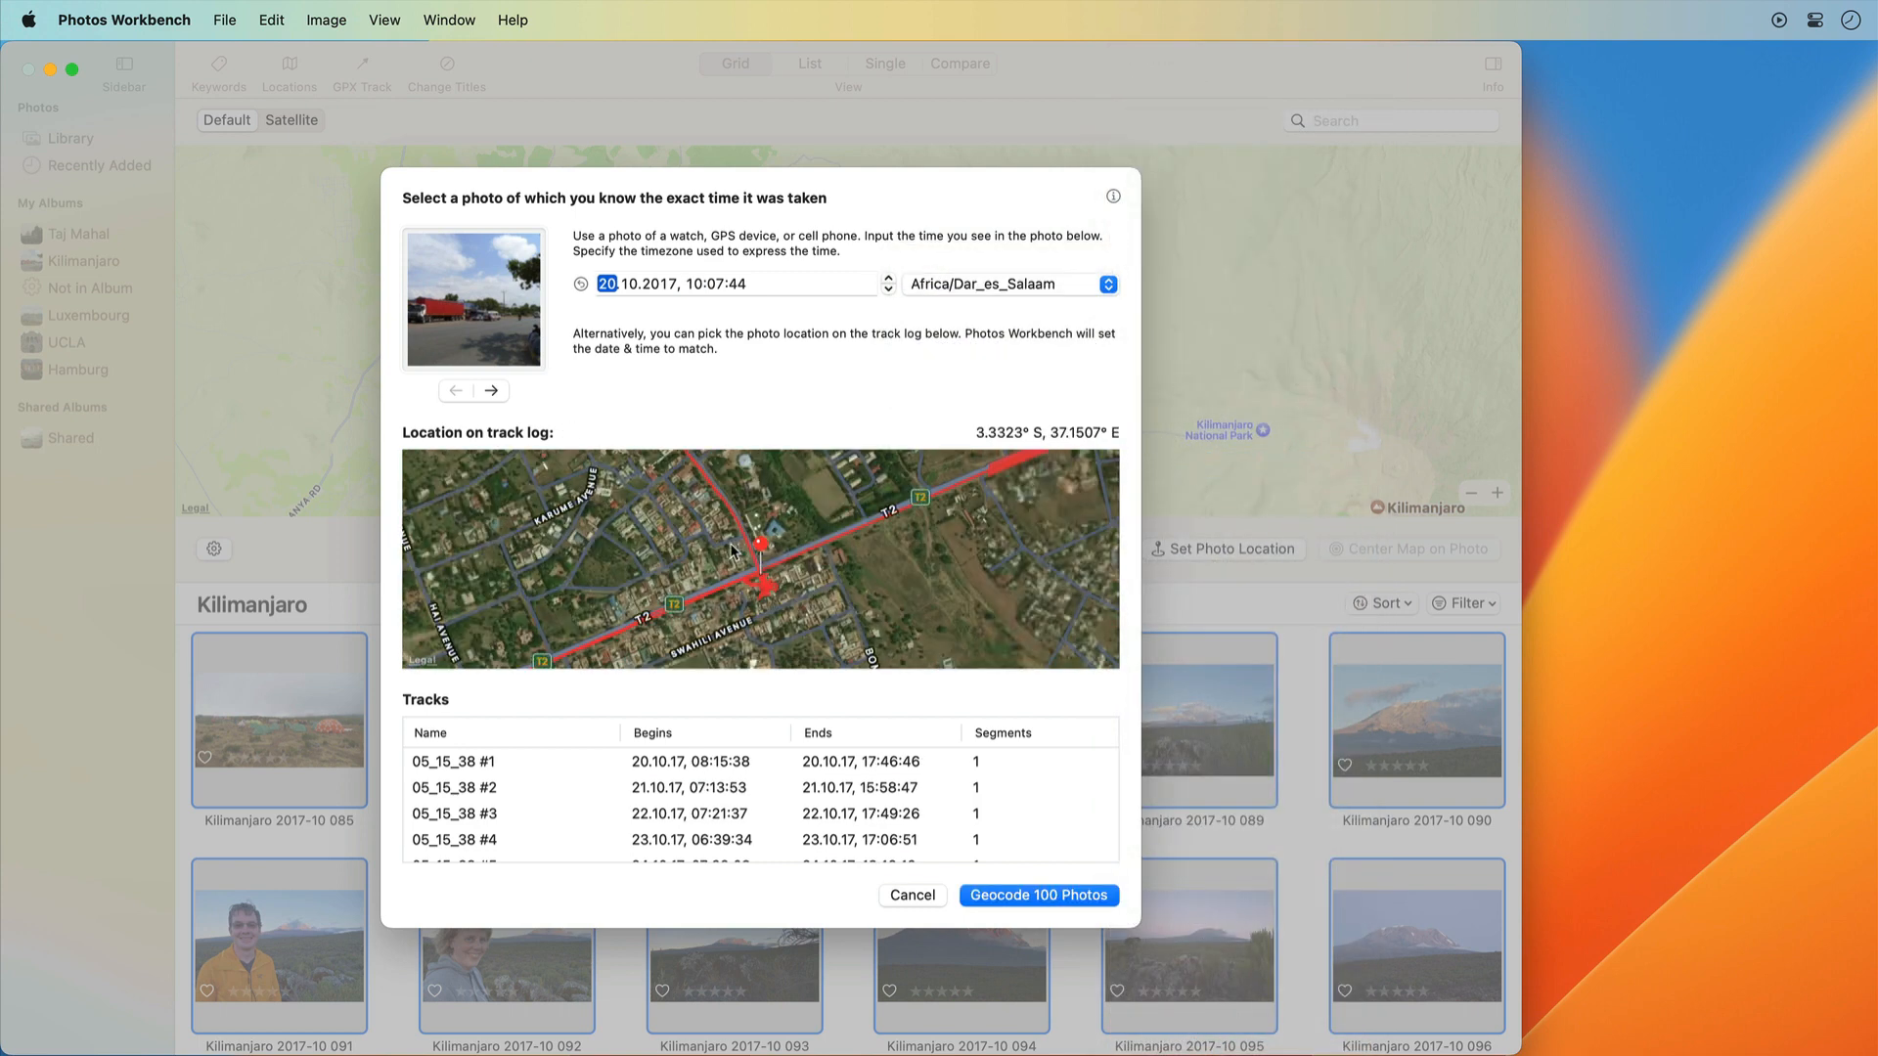
Check the first photo's track position near the T2 road, try the time 10:06:44, and restore it to 10:07:44
scroll(740, 552, "up", 5)
scroll(735, 584, "up", 5)
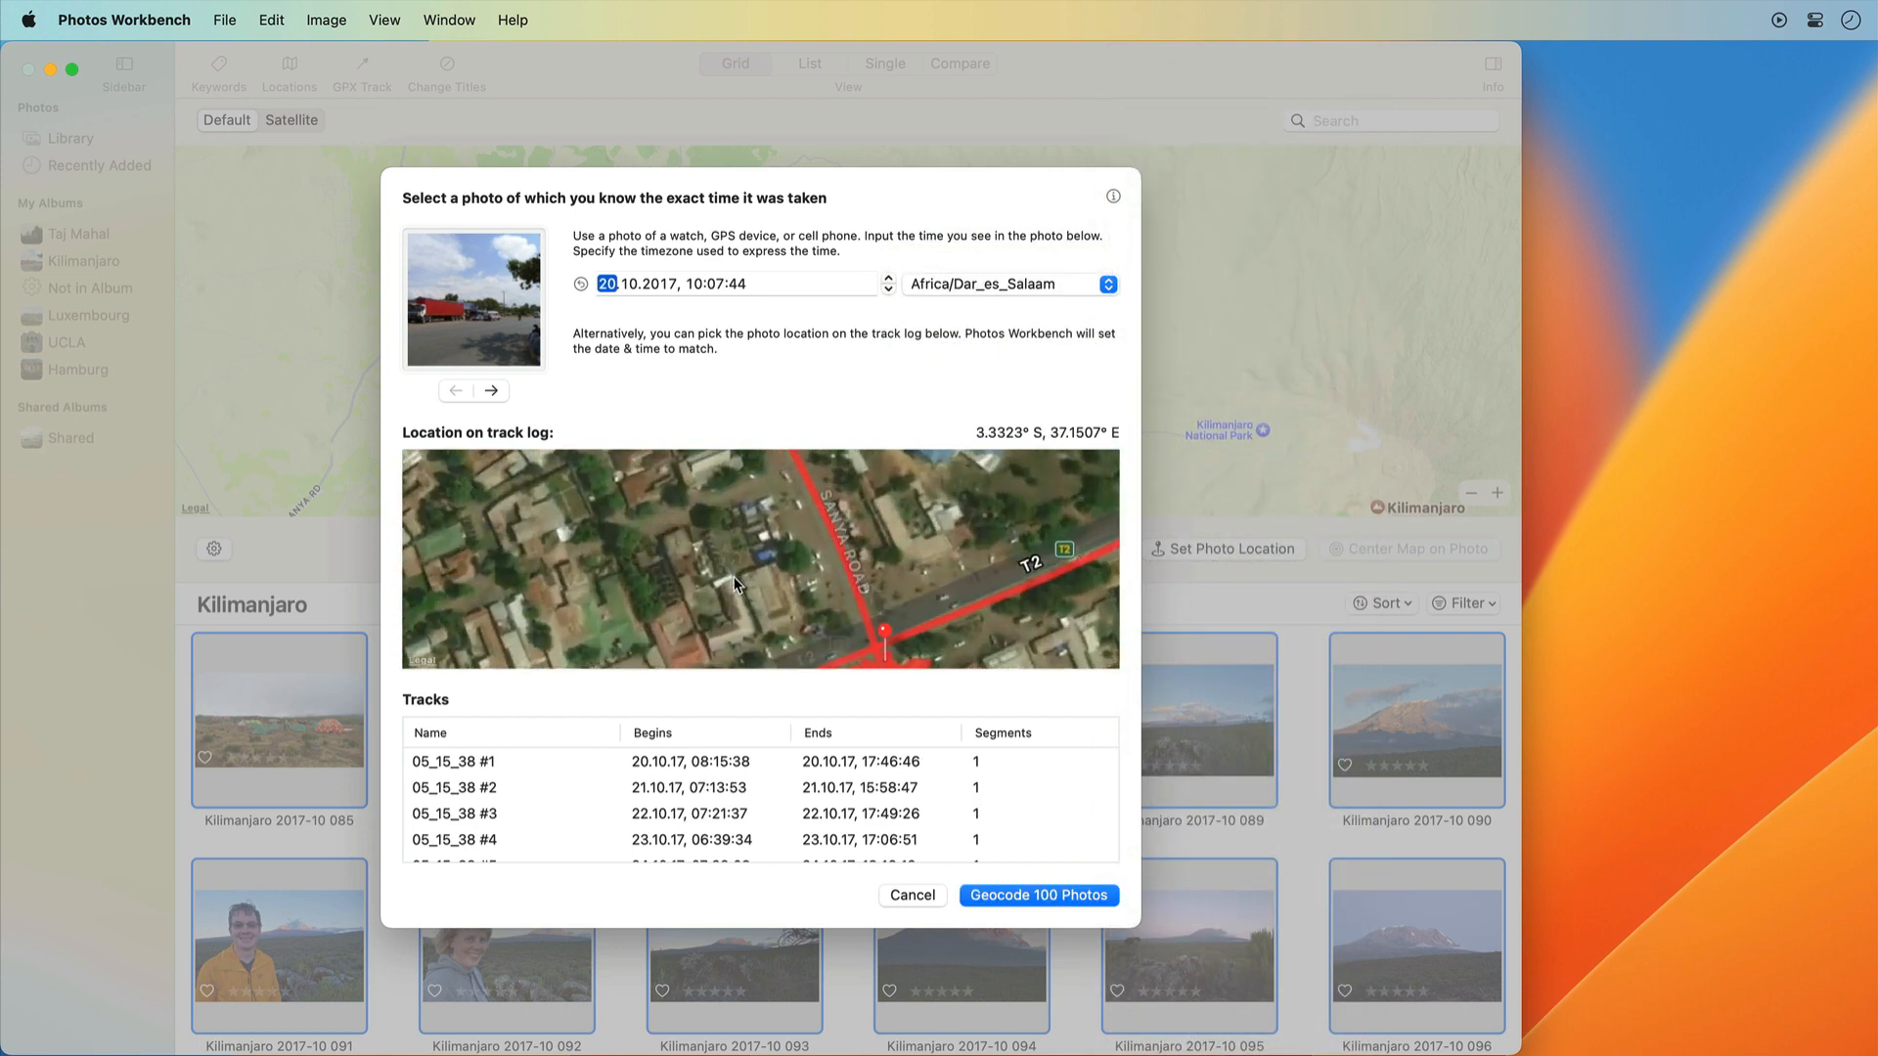
left_click_drag(778, 591, 643, 461)
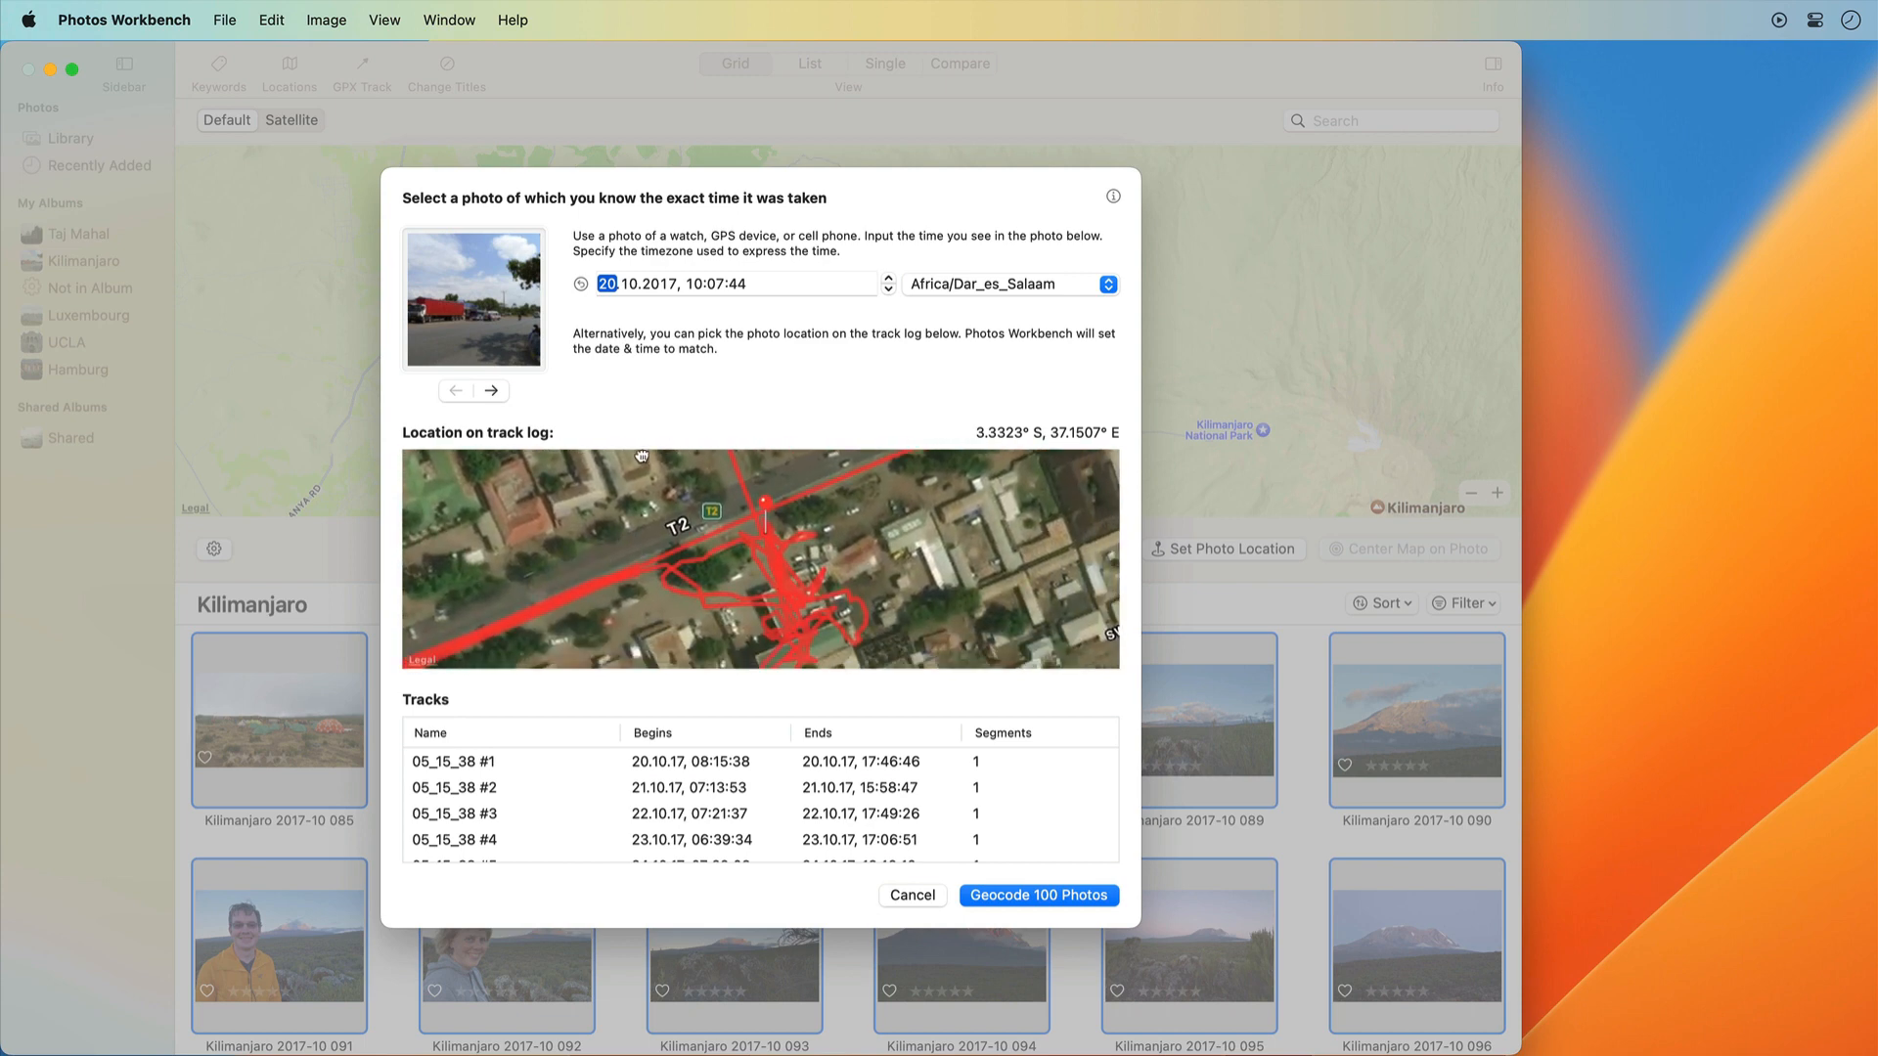
left_click(715, 284)
left_click(889, 289)
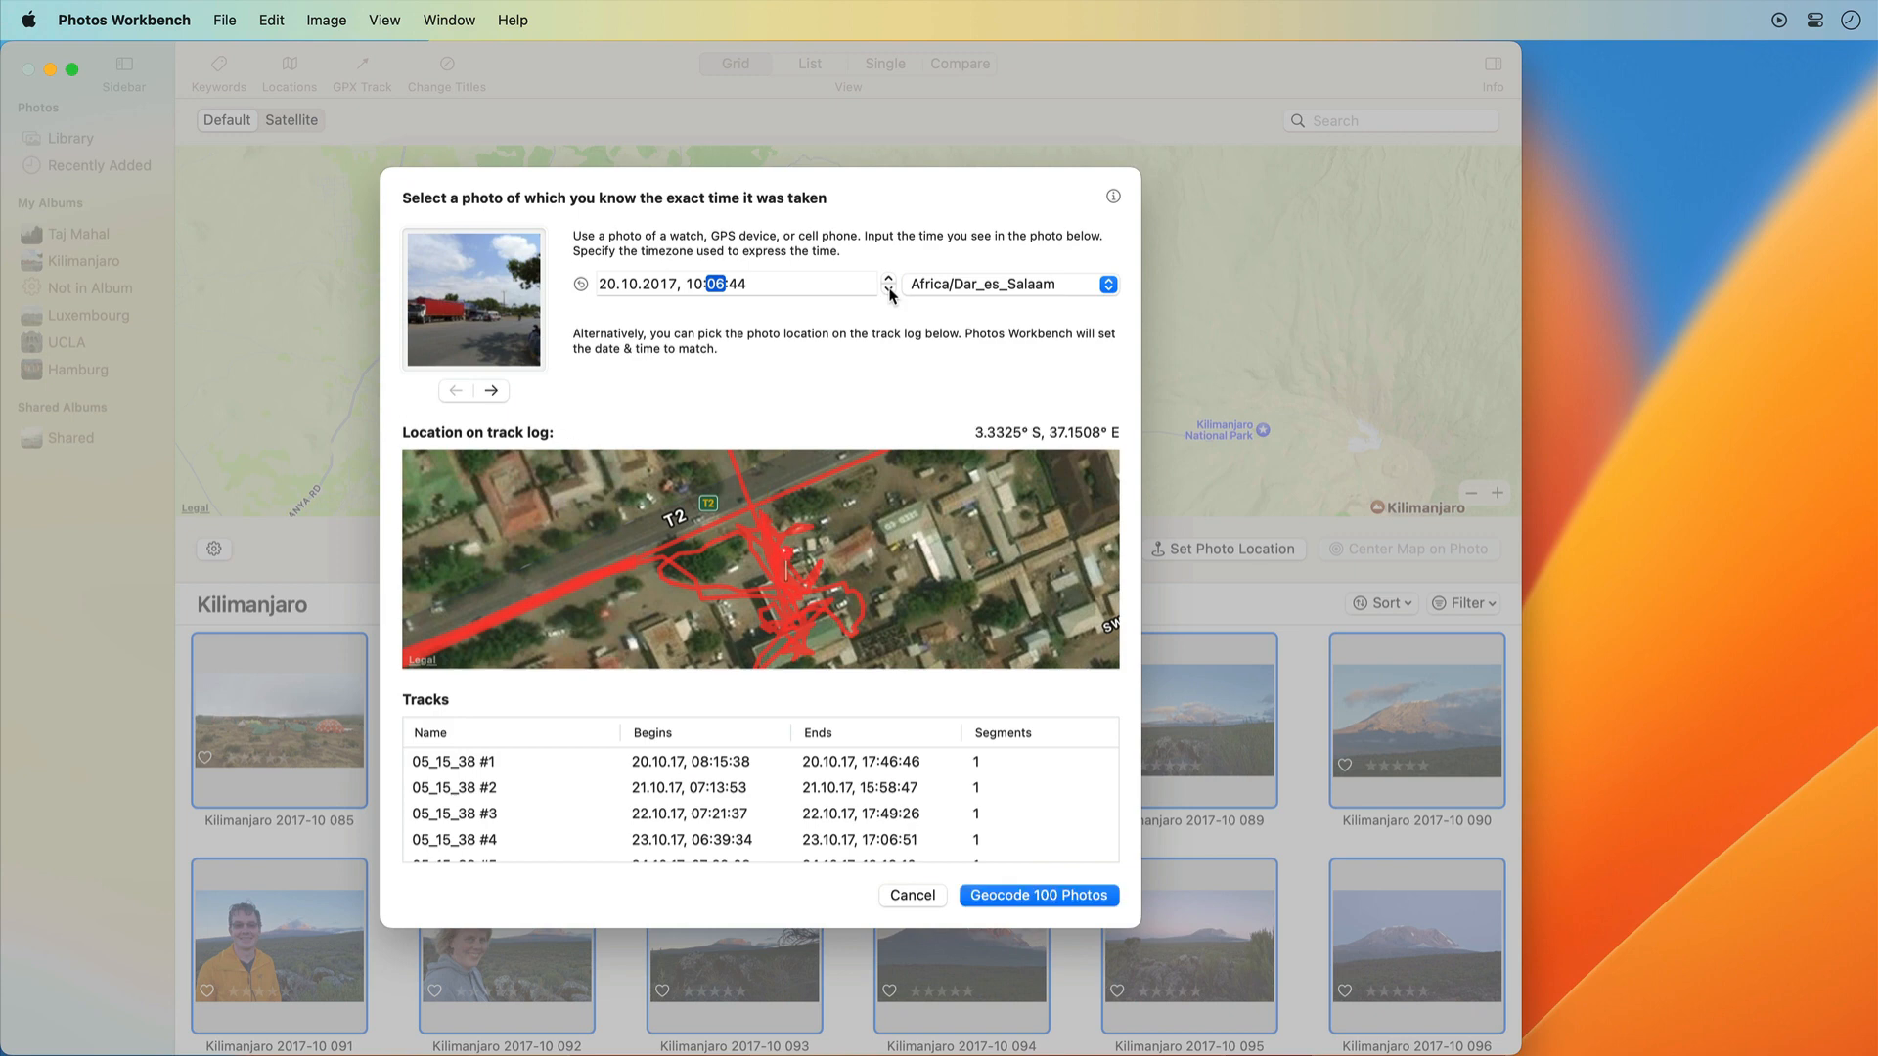
left_click(891, 278)
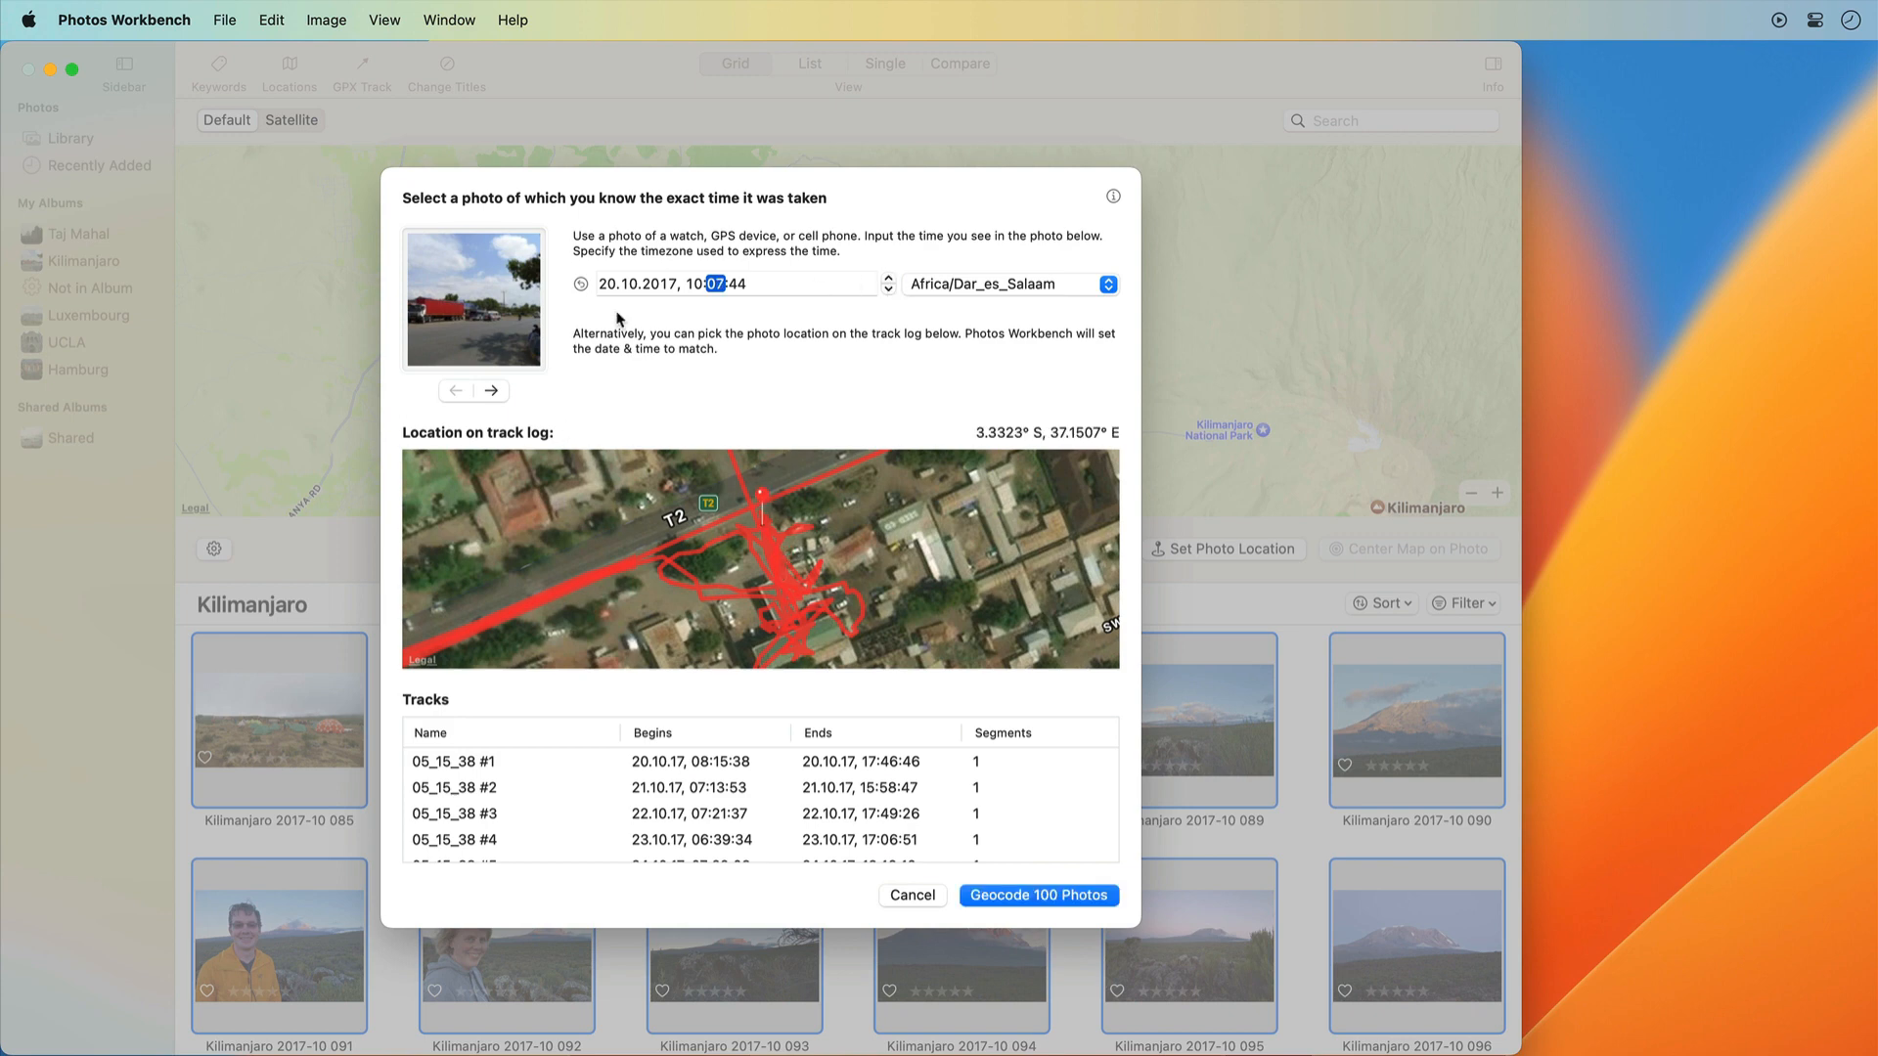
Choose the photo of the couple in front of the sign as reference and examine its track position near Shira Service Road
left_click(502, 387)
left_click(503, 388)
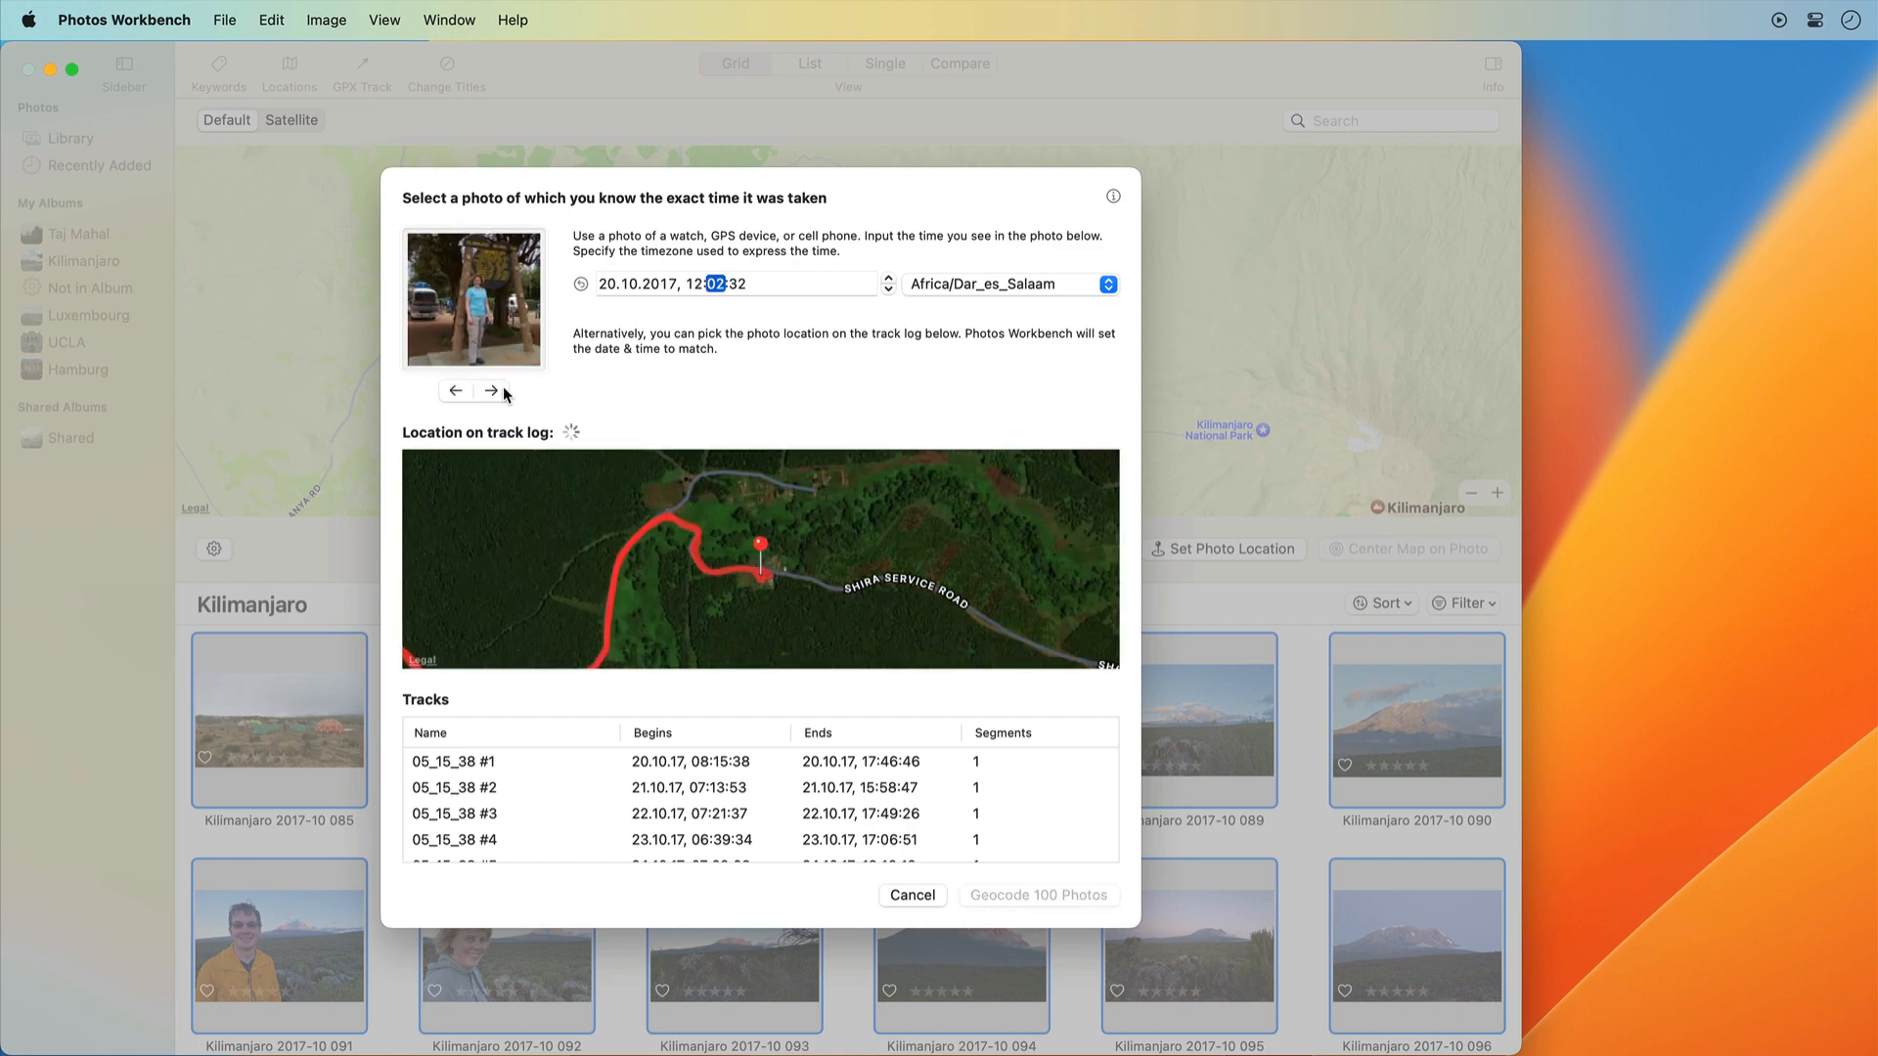
left_click(503, 388)
left_click(503, 388)
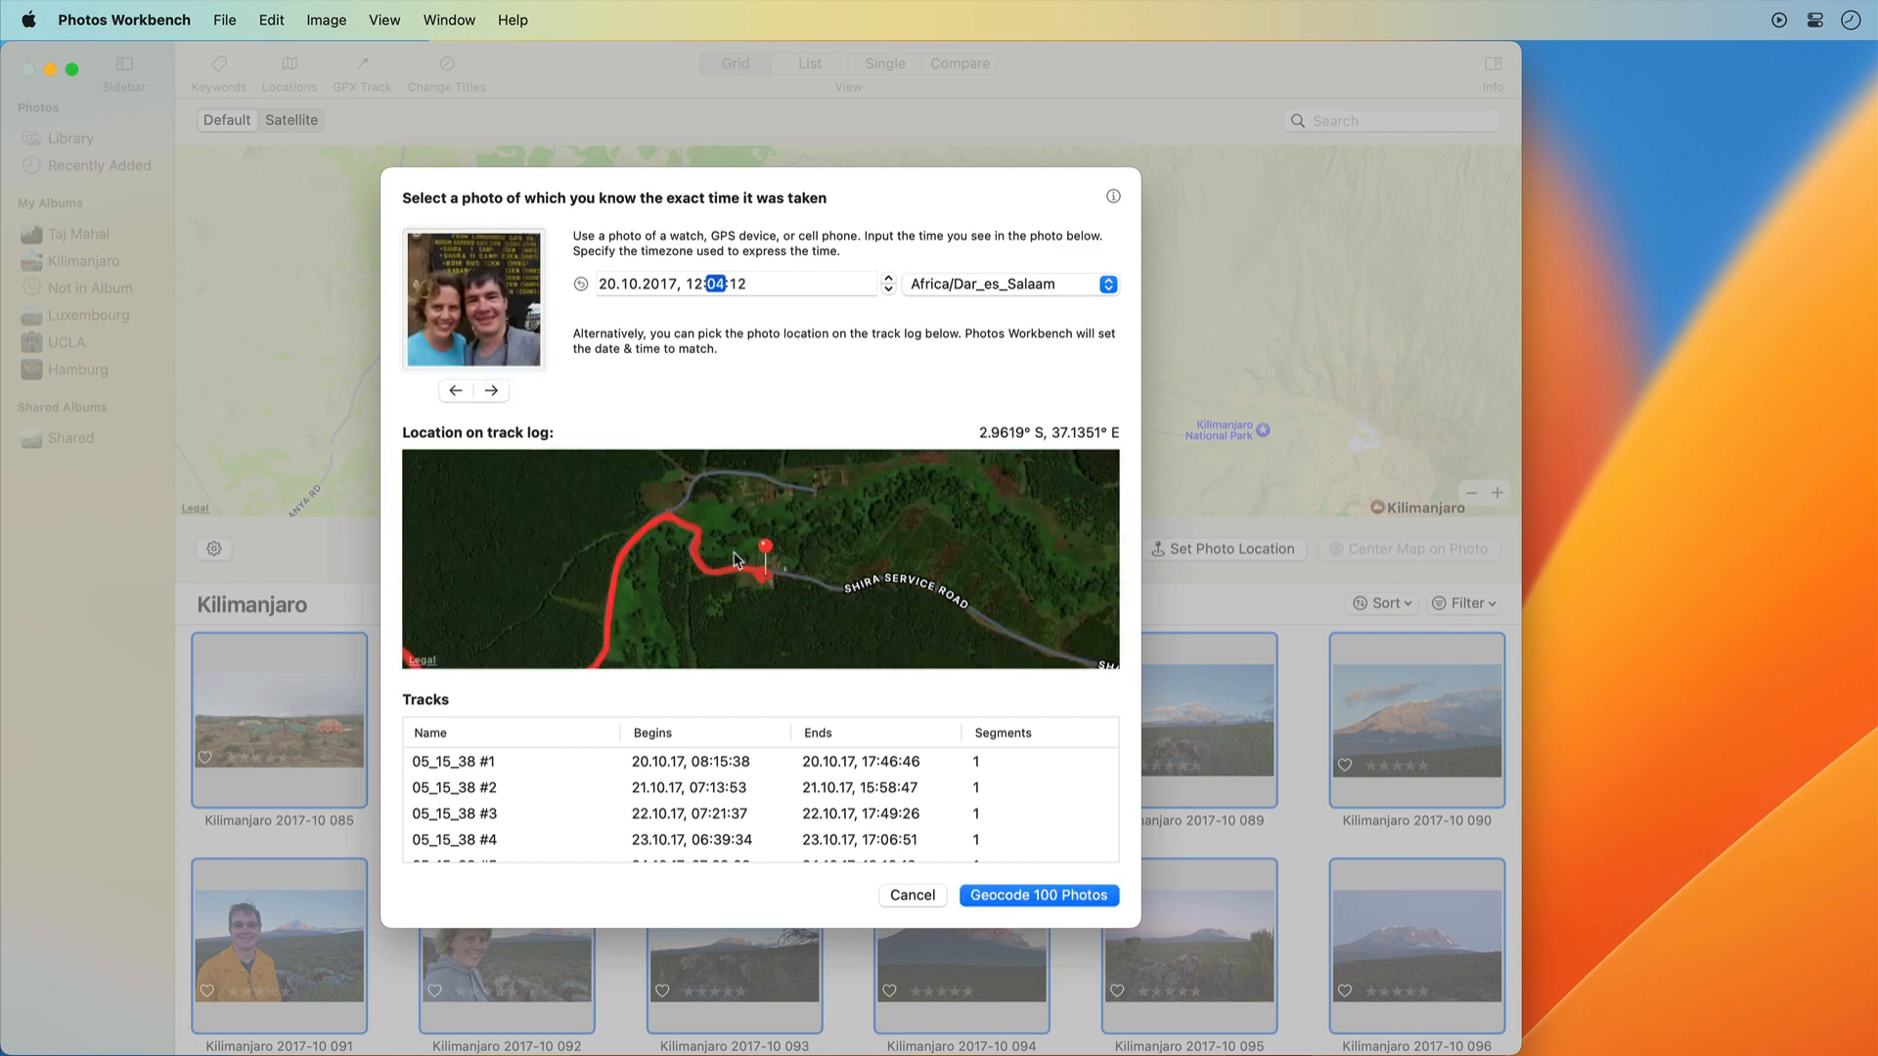
scroll(747, 550, "up", 5)
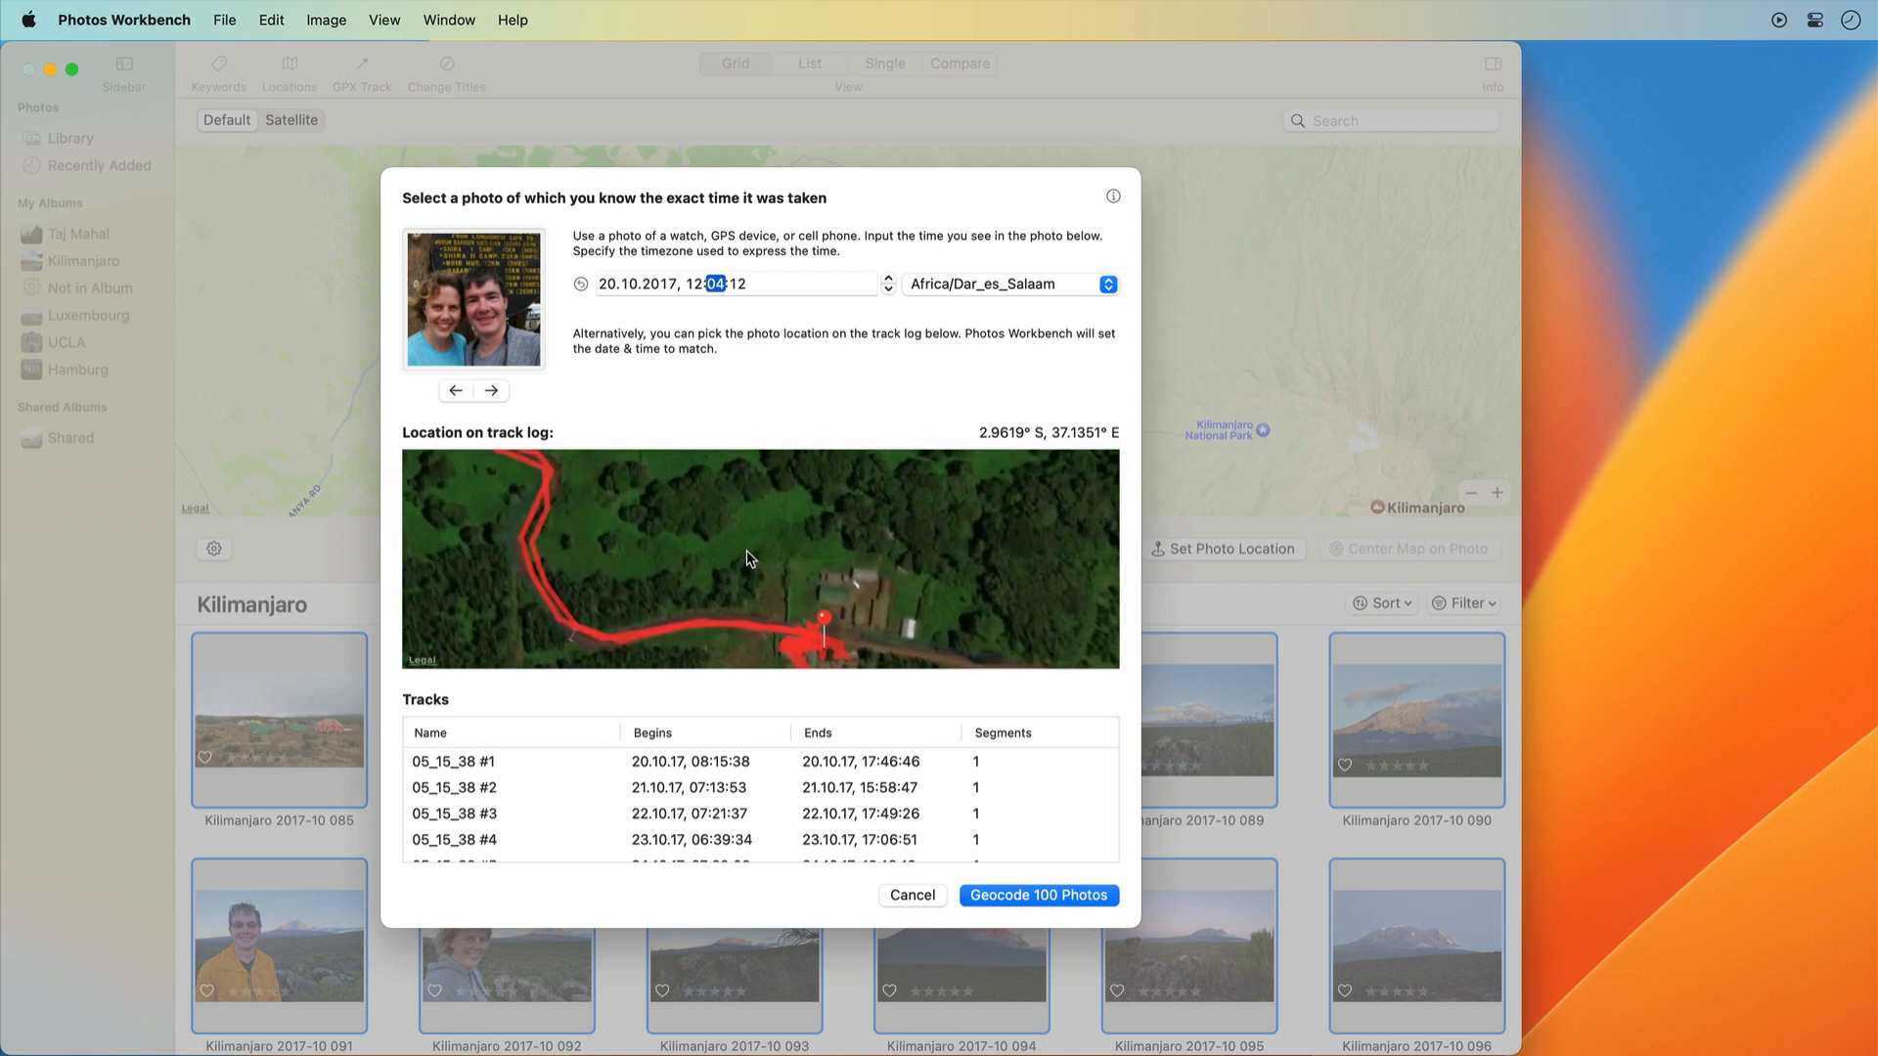
scroll(789, 594, "up", 5)
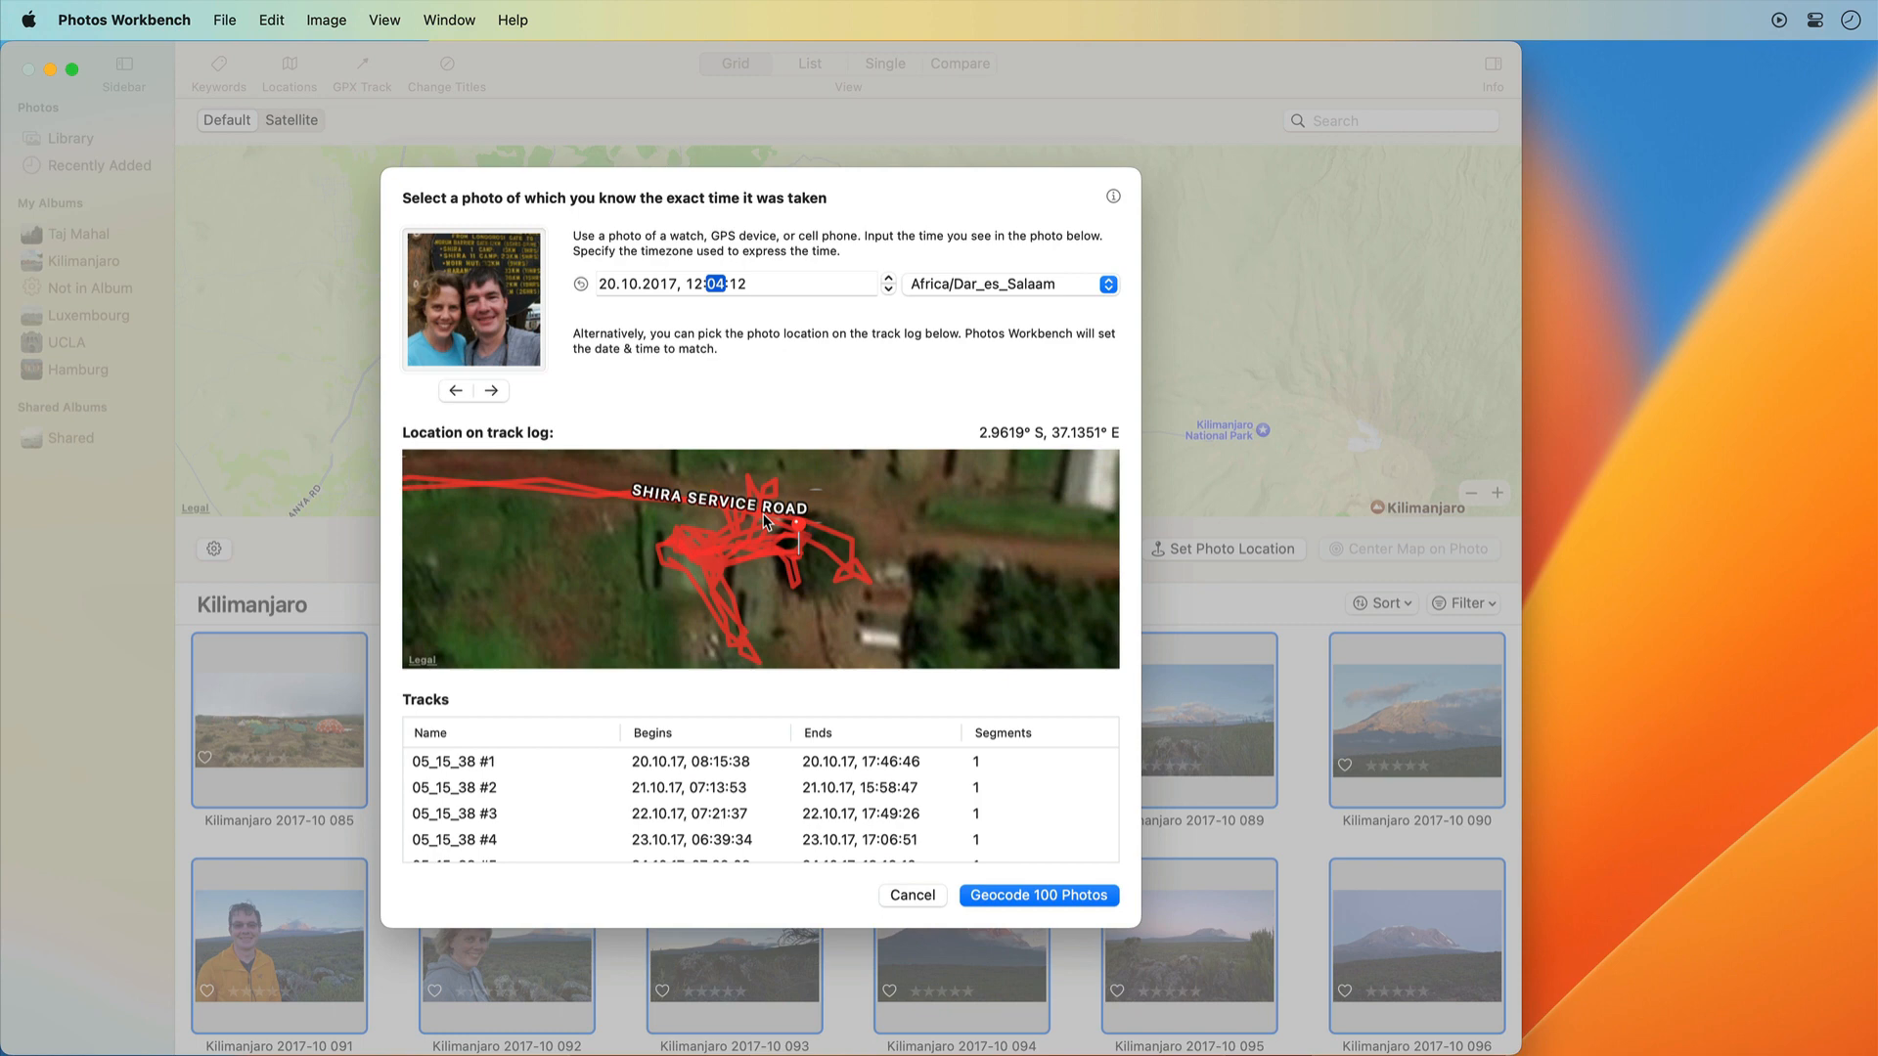
Reset the couple photo's time and time zone, and match it to the 11:03:56 track point just south of Shira Service Road
left_click(582, 286)
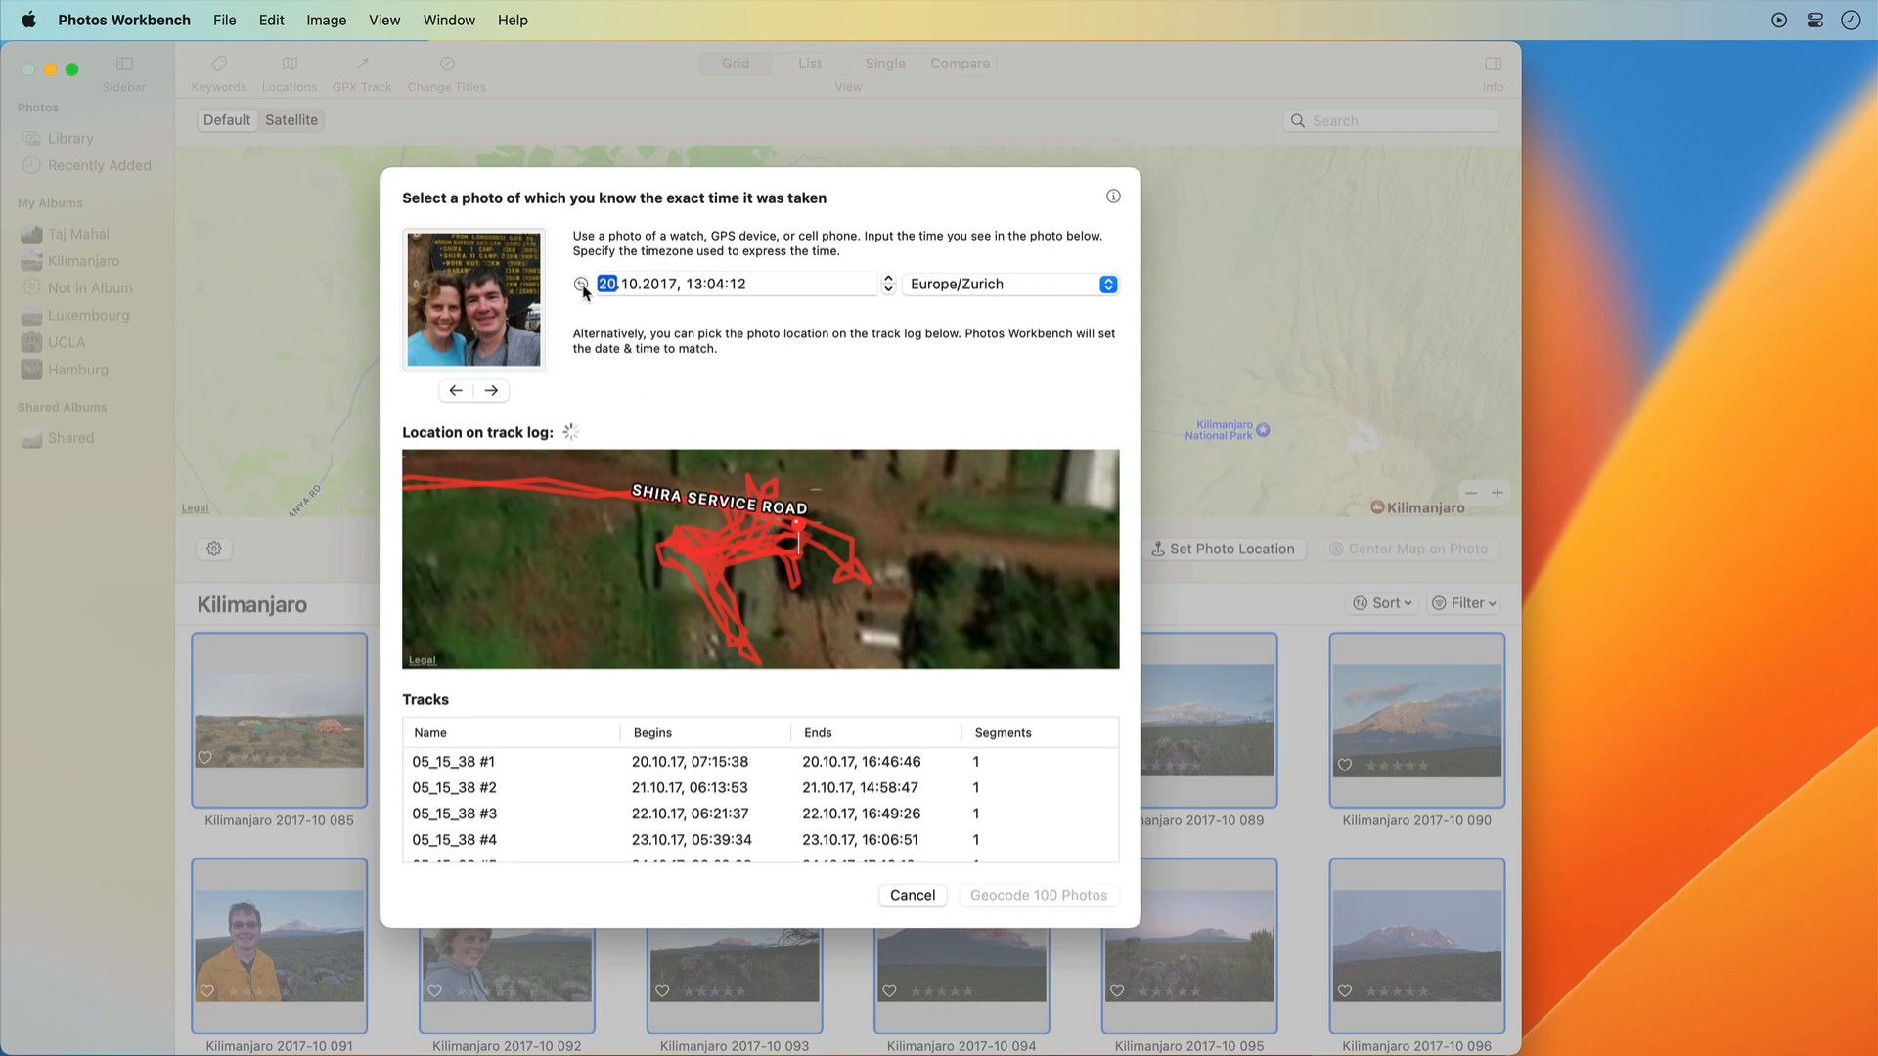
scroll(714, 521, "down", 5)
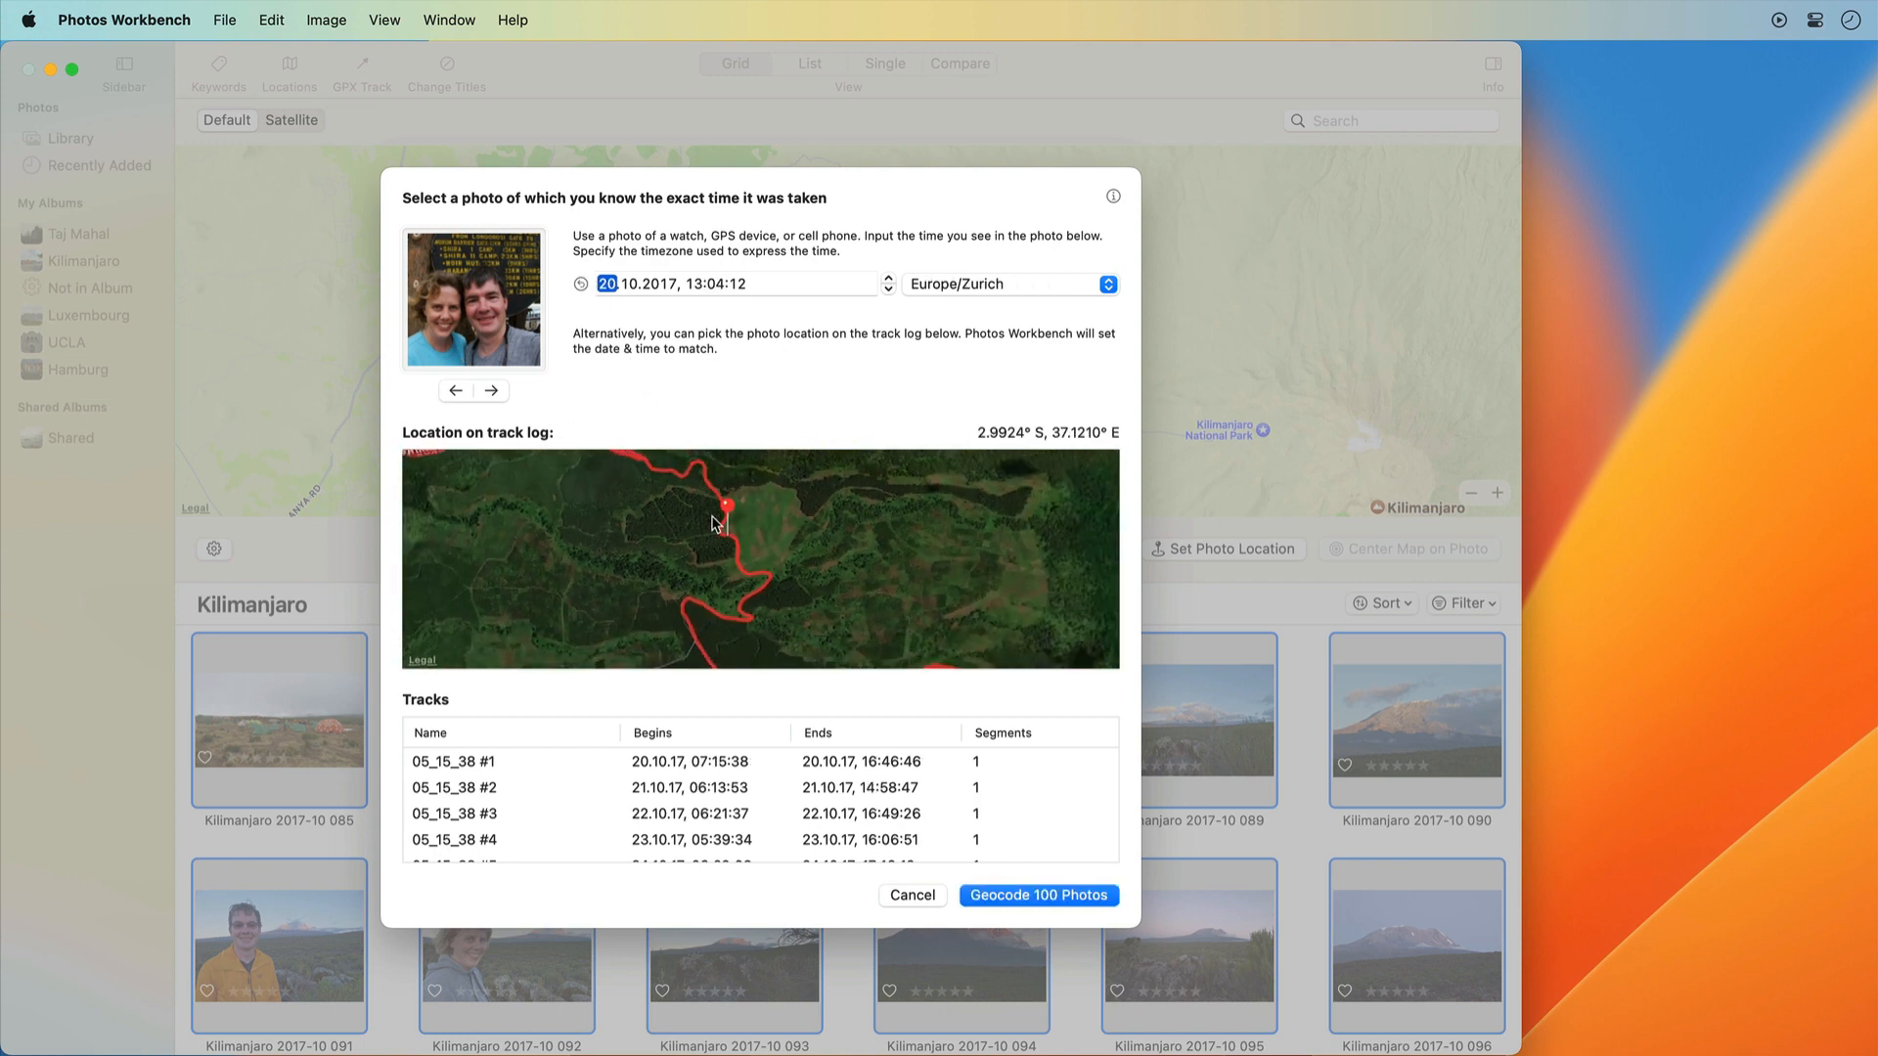
left_click_drag(751, 484, 774, 662)
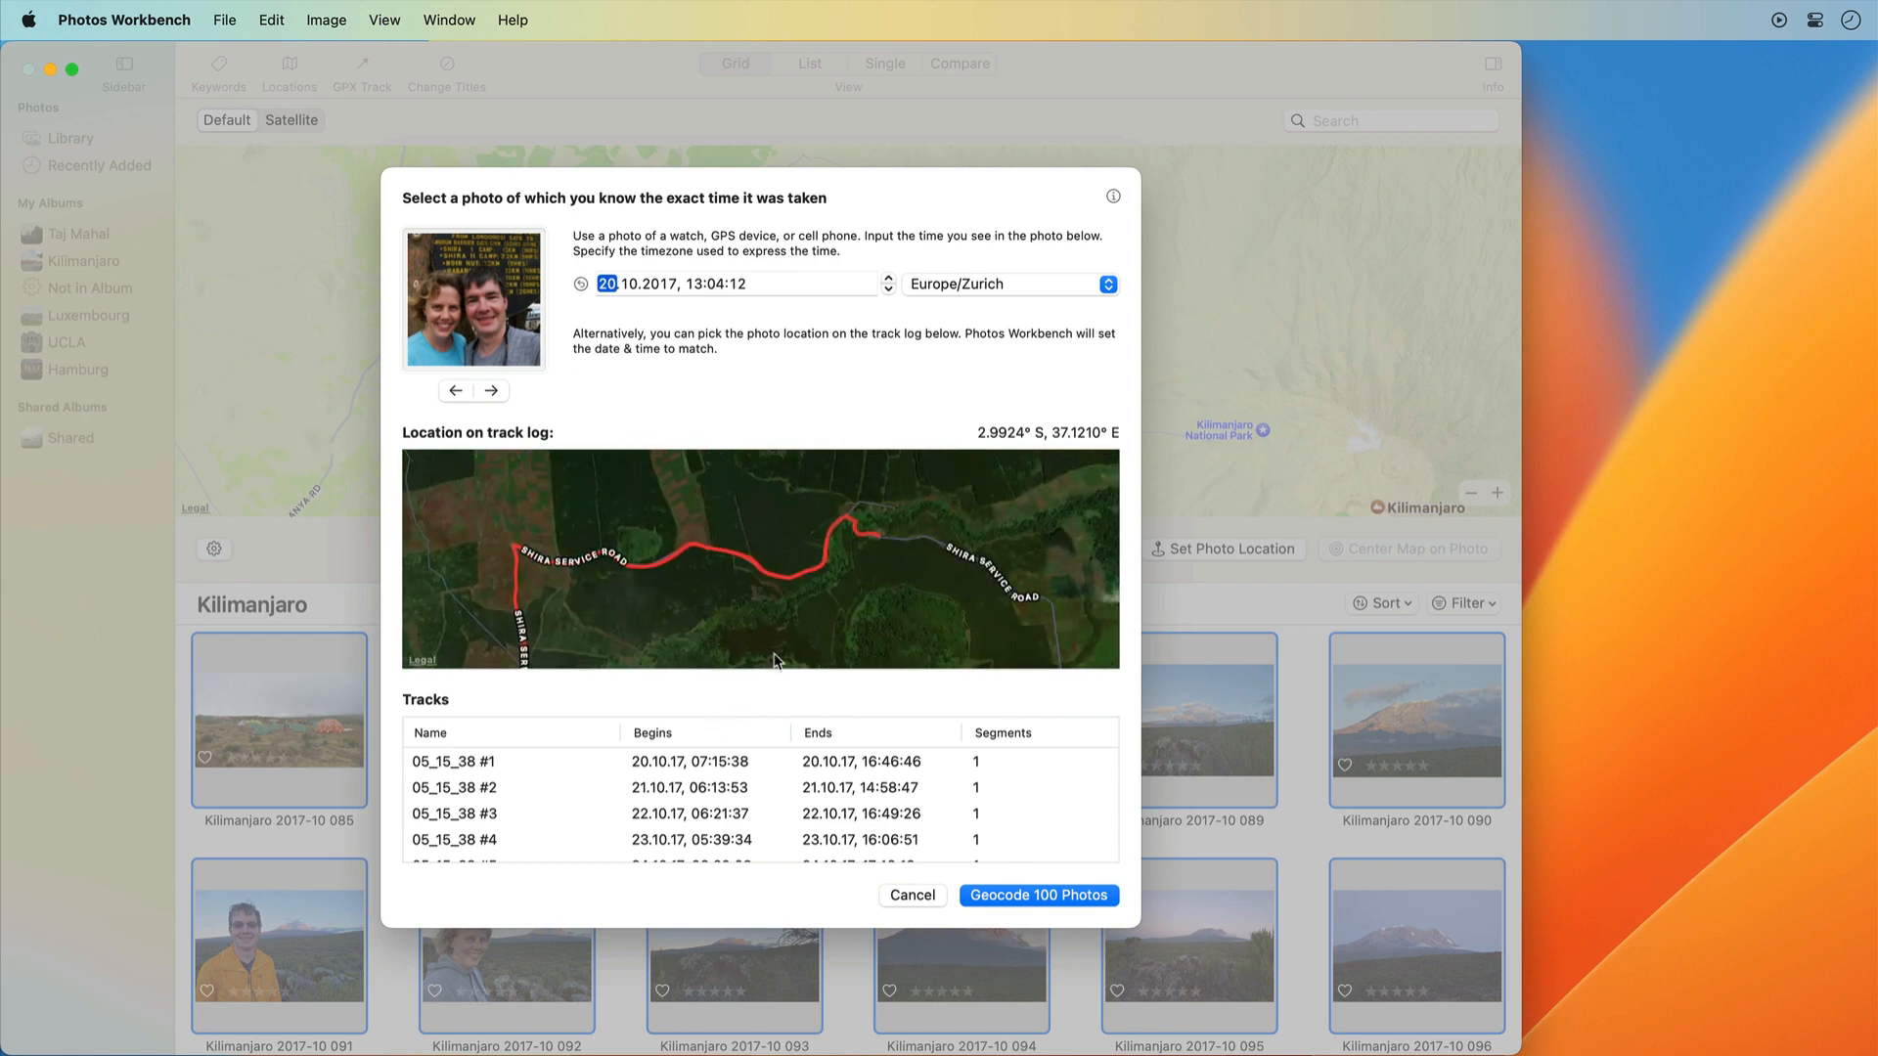
scroll(888, 523, "up", 5)
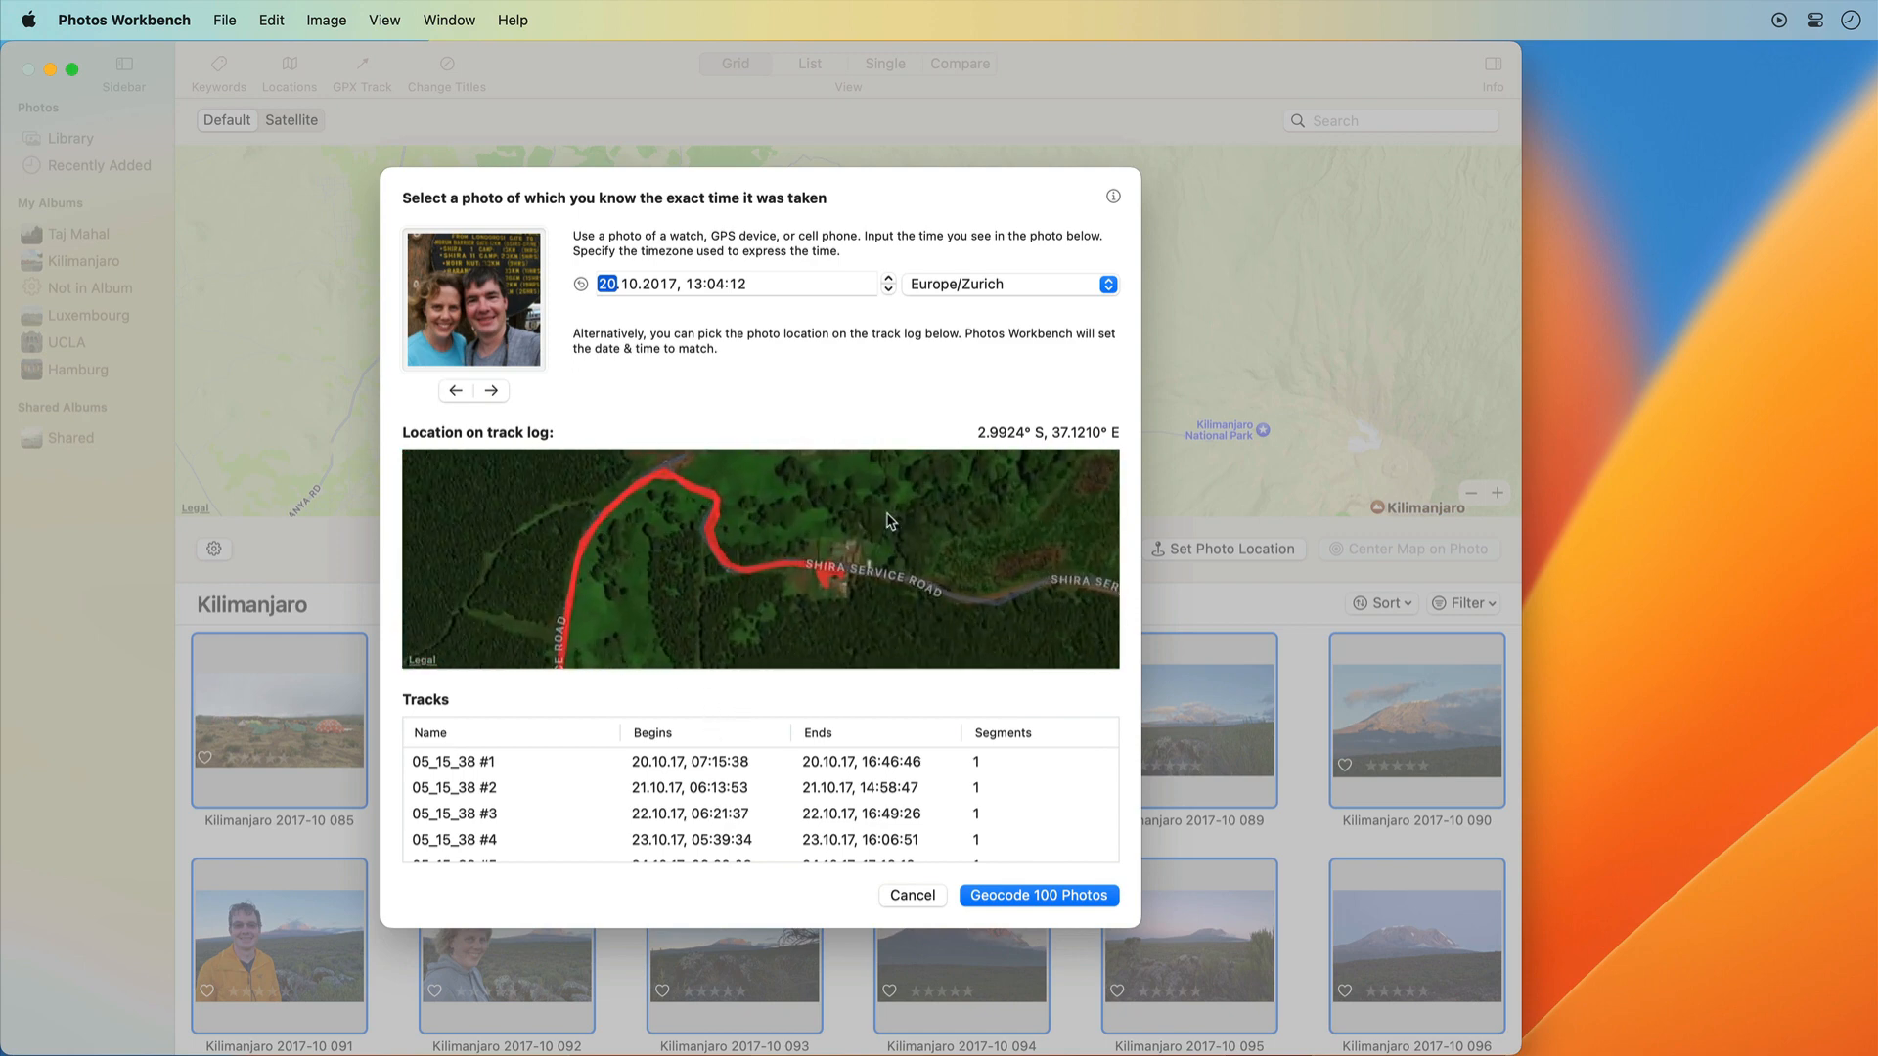
scroll(888, 521, "up", 5)
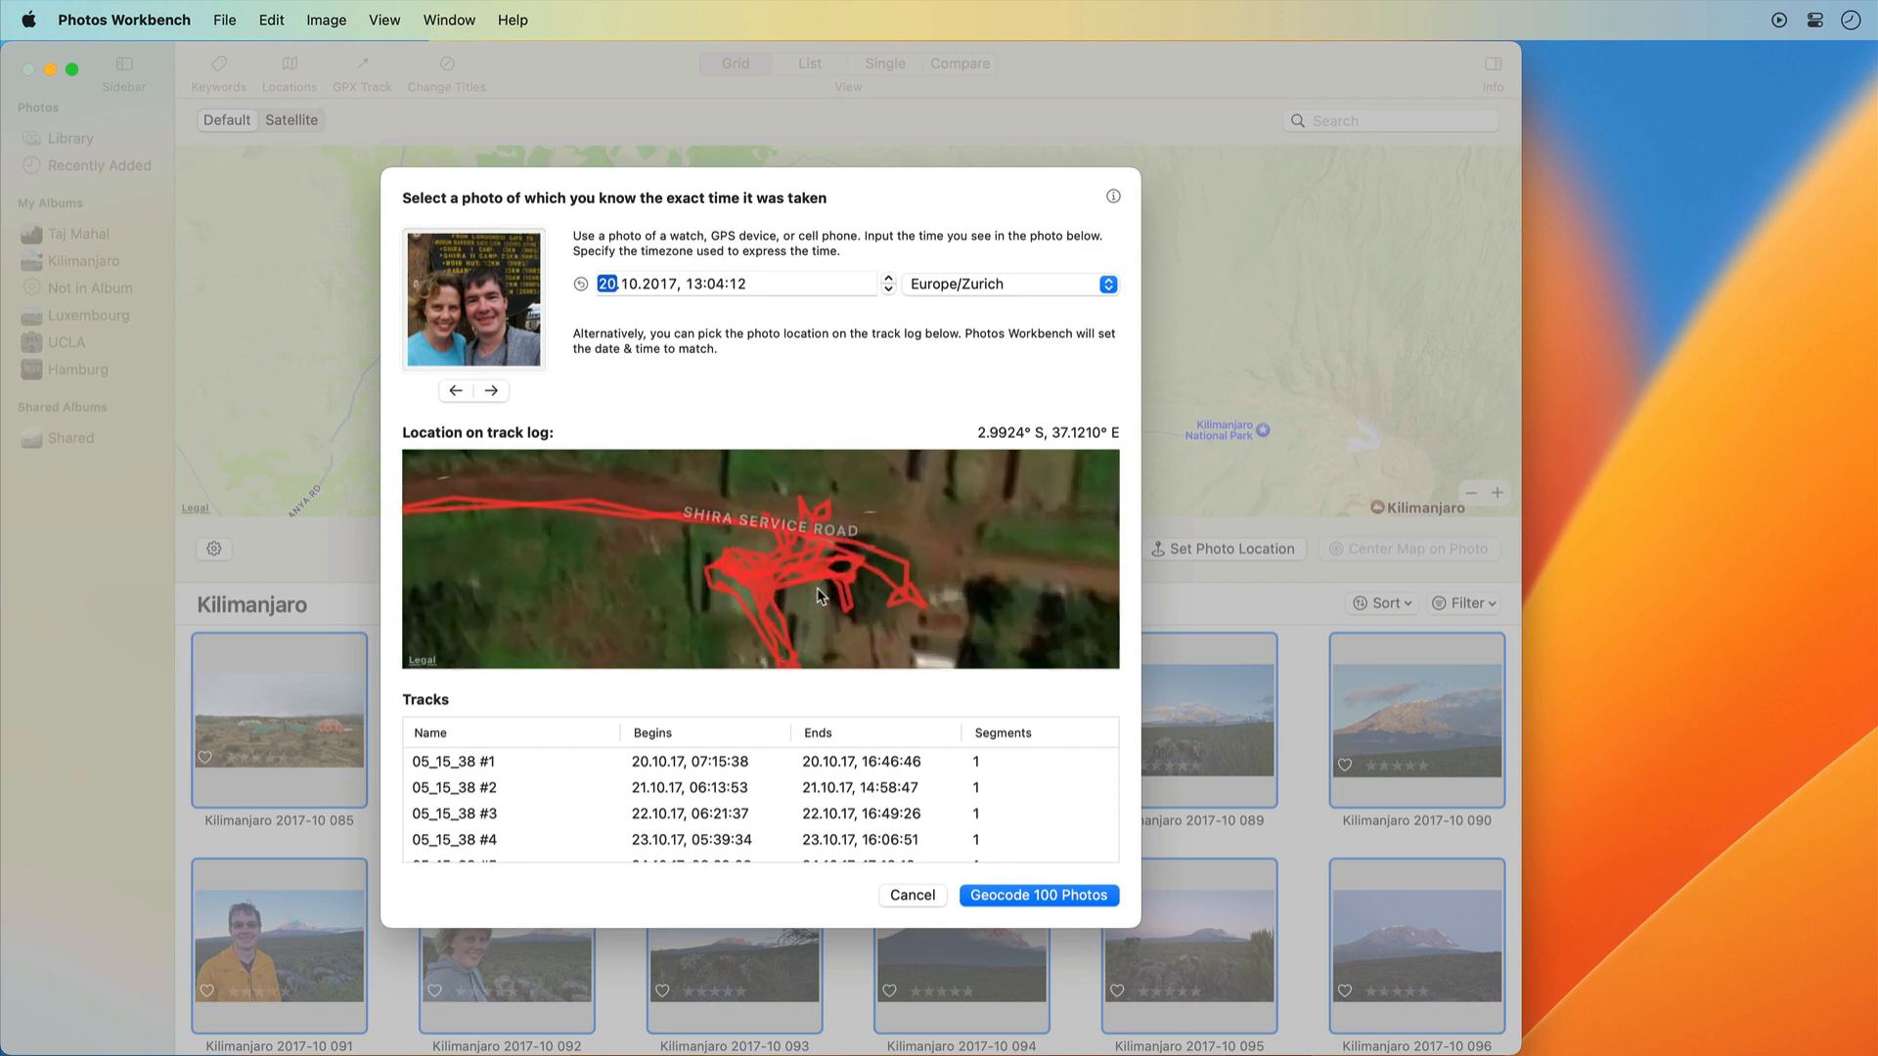
scroll(819, 596, "up", 3)
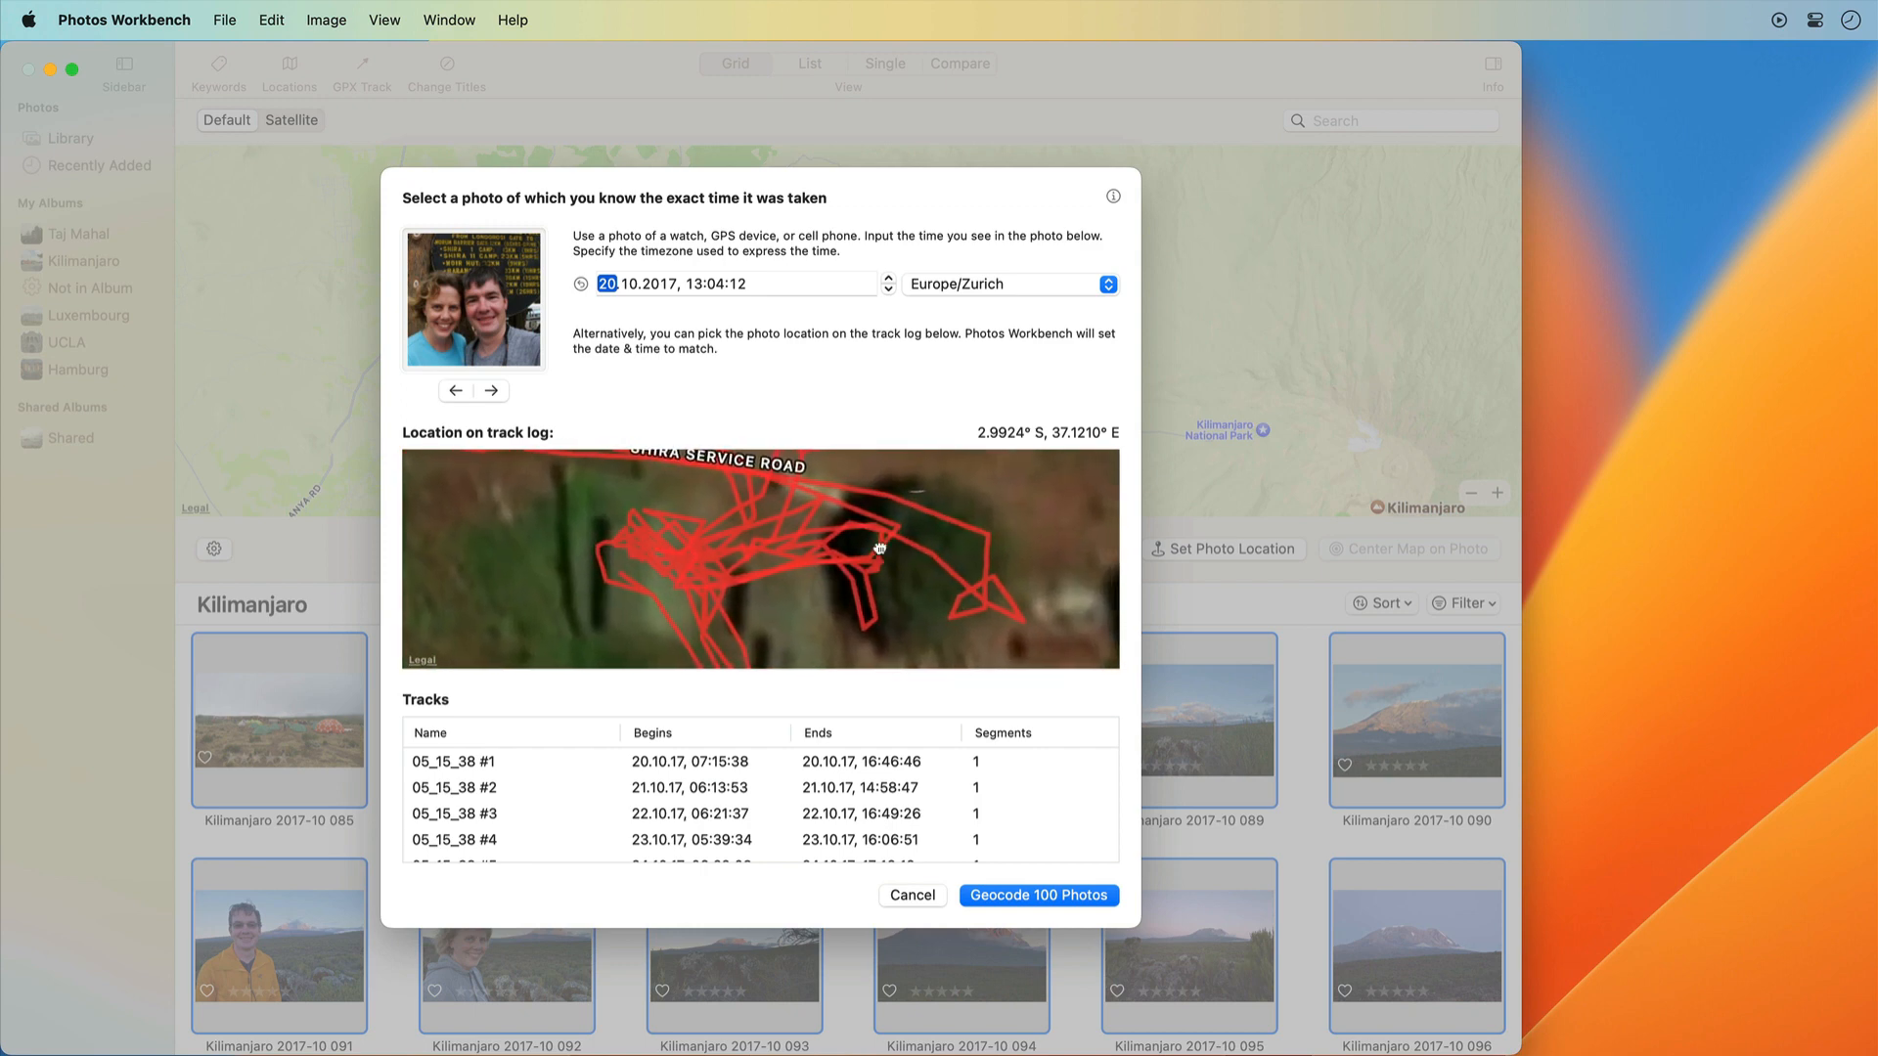
left_click_drag(880, 547, 794, 529)
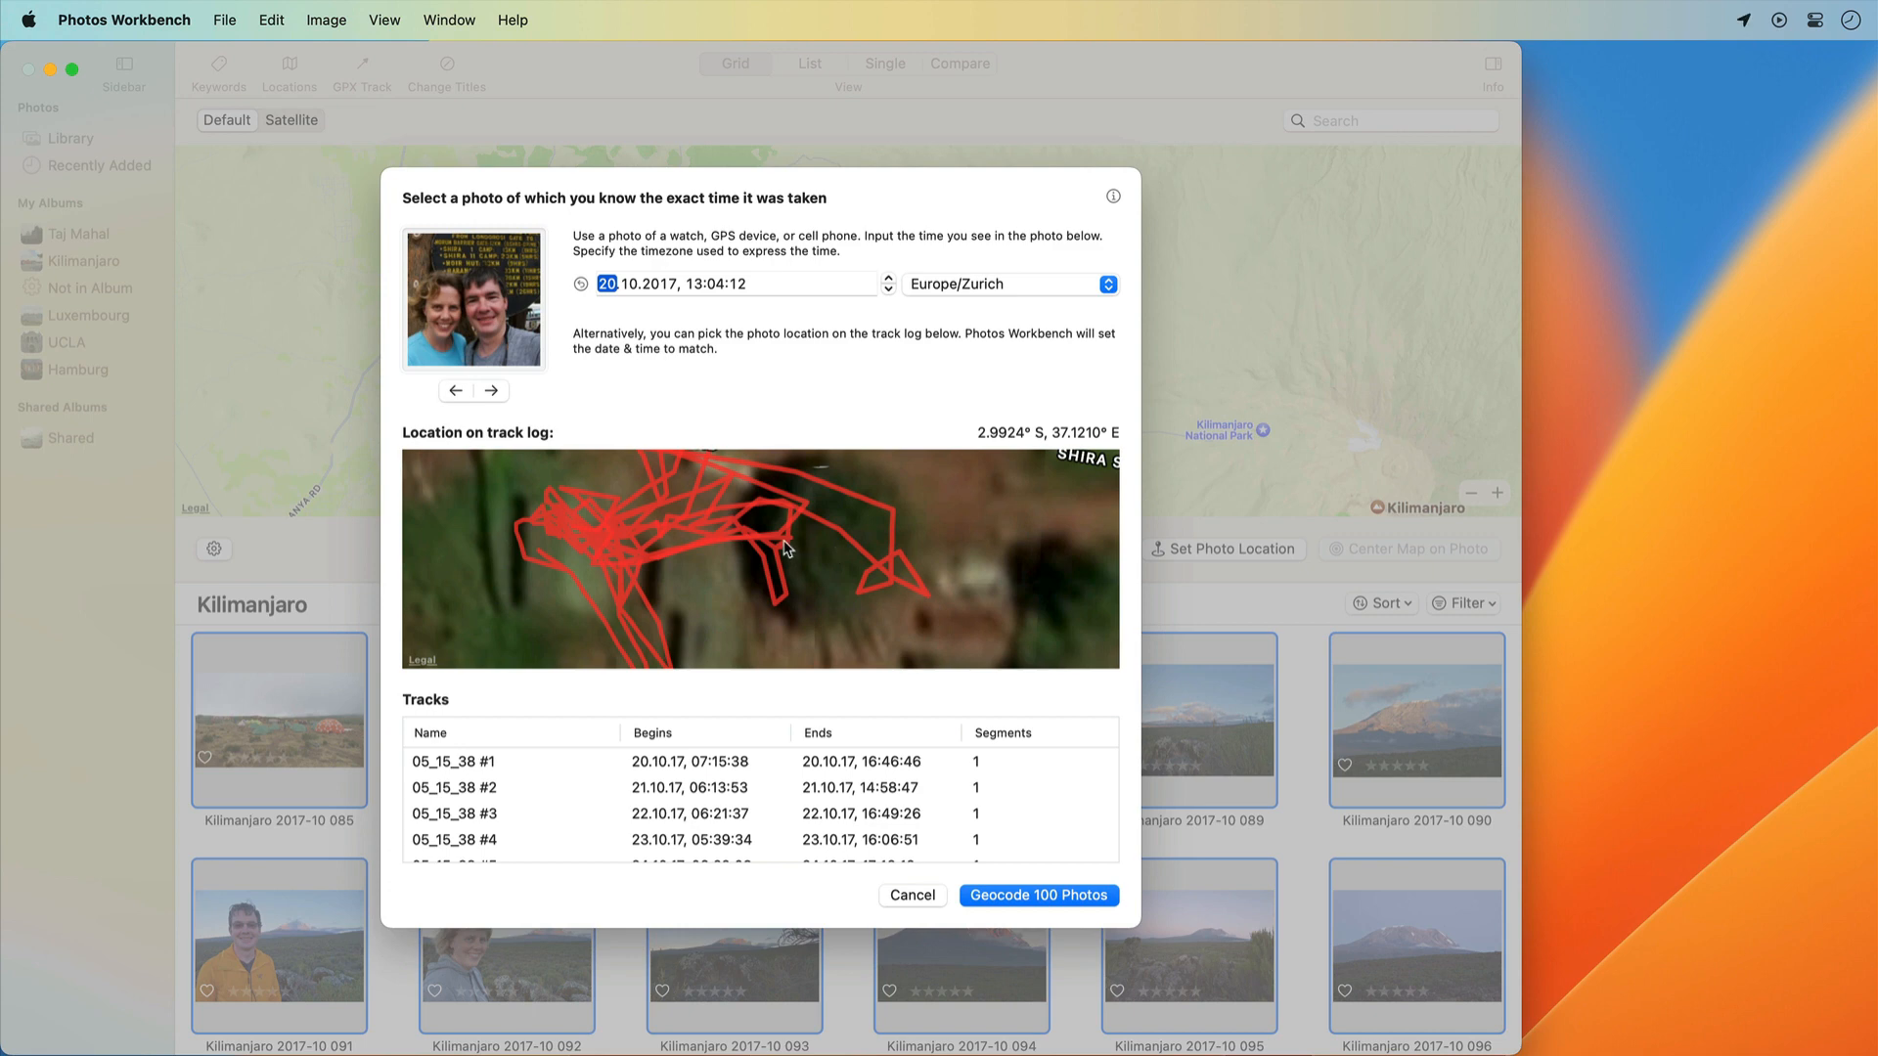
mouse_move(785, 547)
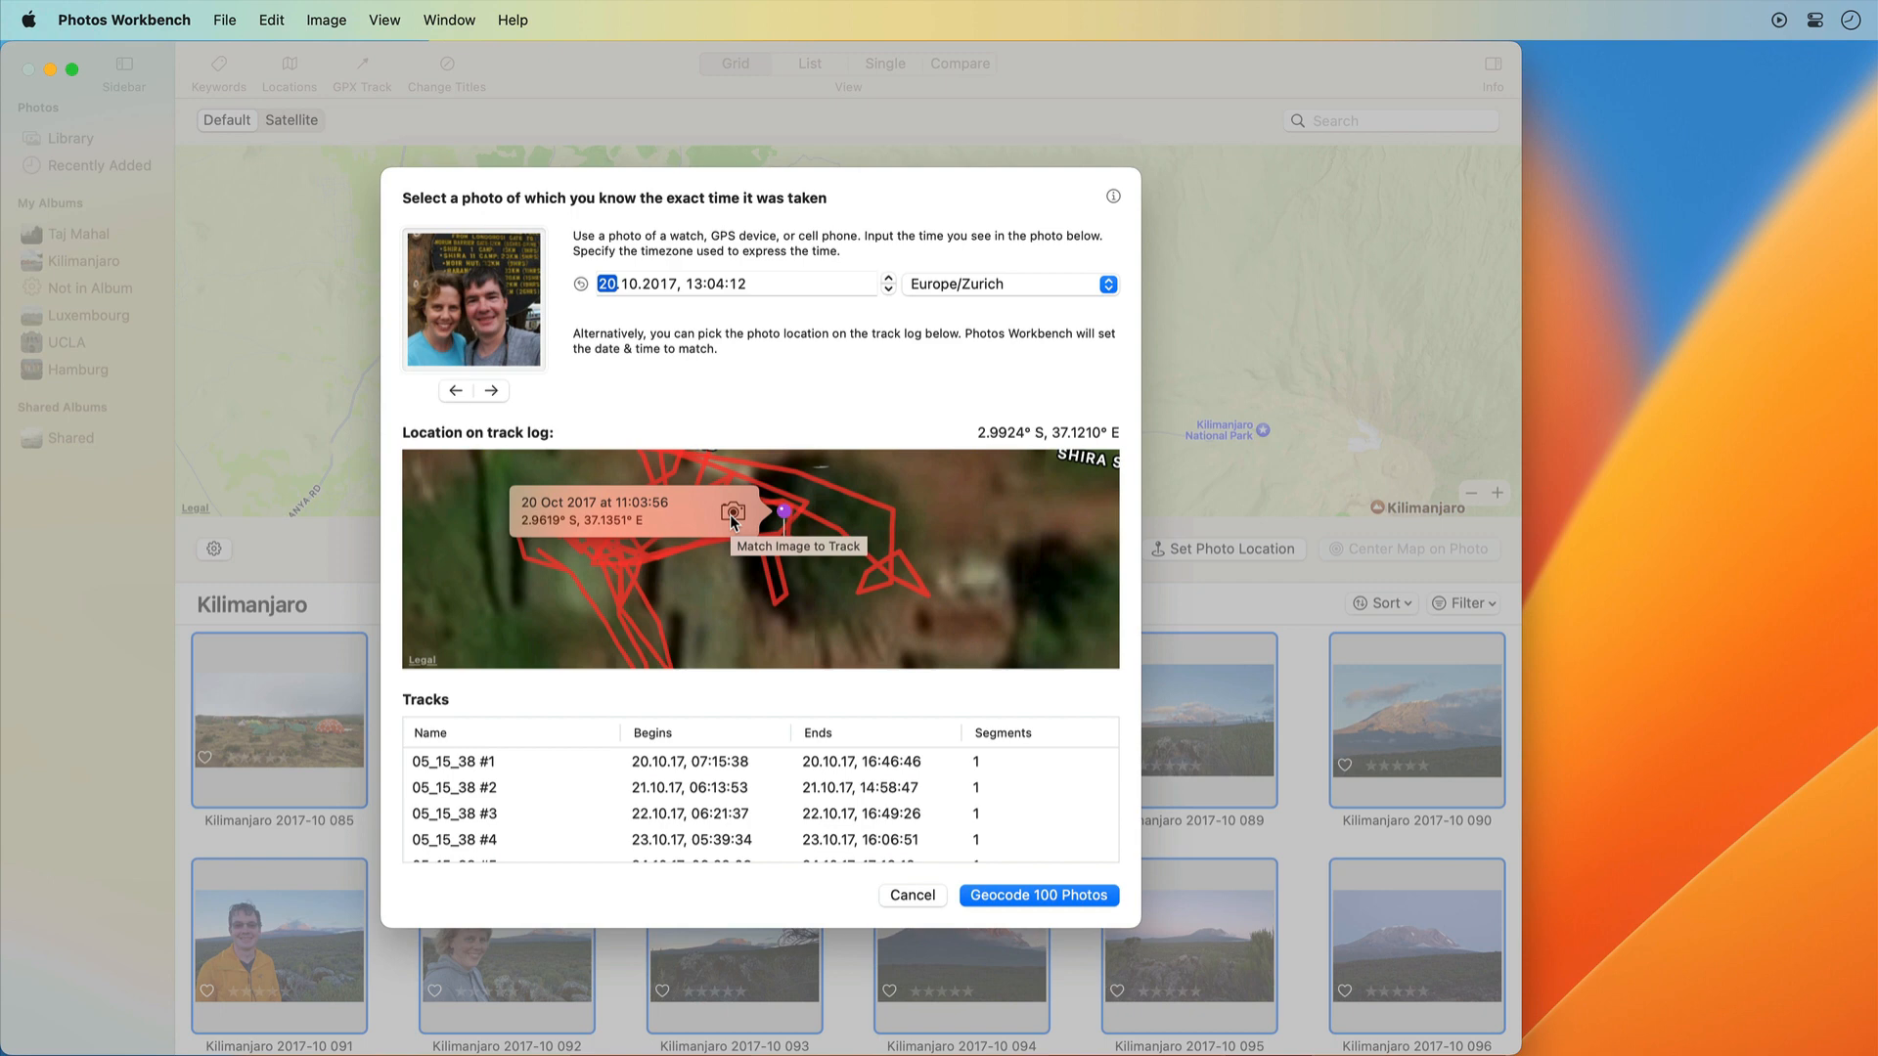
left_click(731, 513)
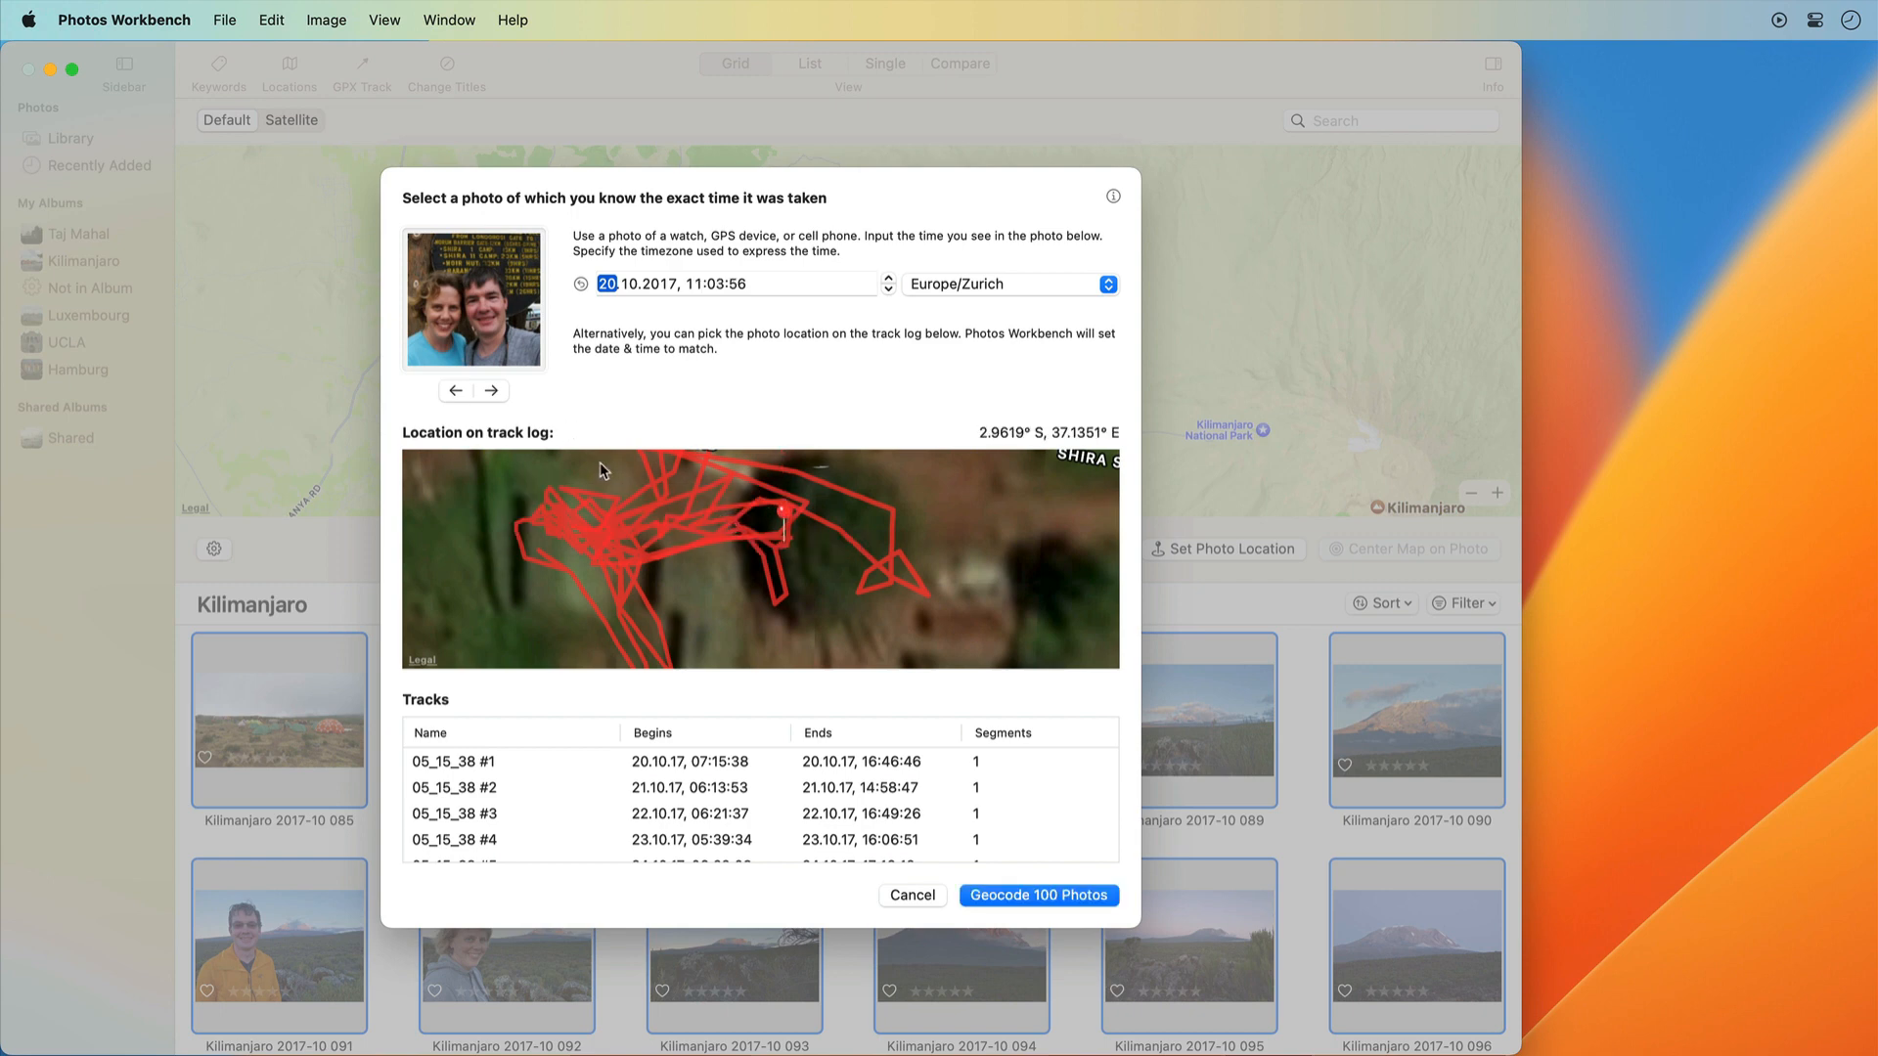
Go back to the first reference photo with the red truck to check its track position, and geocode all 100 photos
left_click(456, 391)
left_click(460, 392)
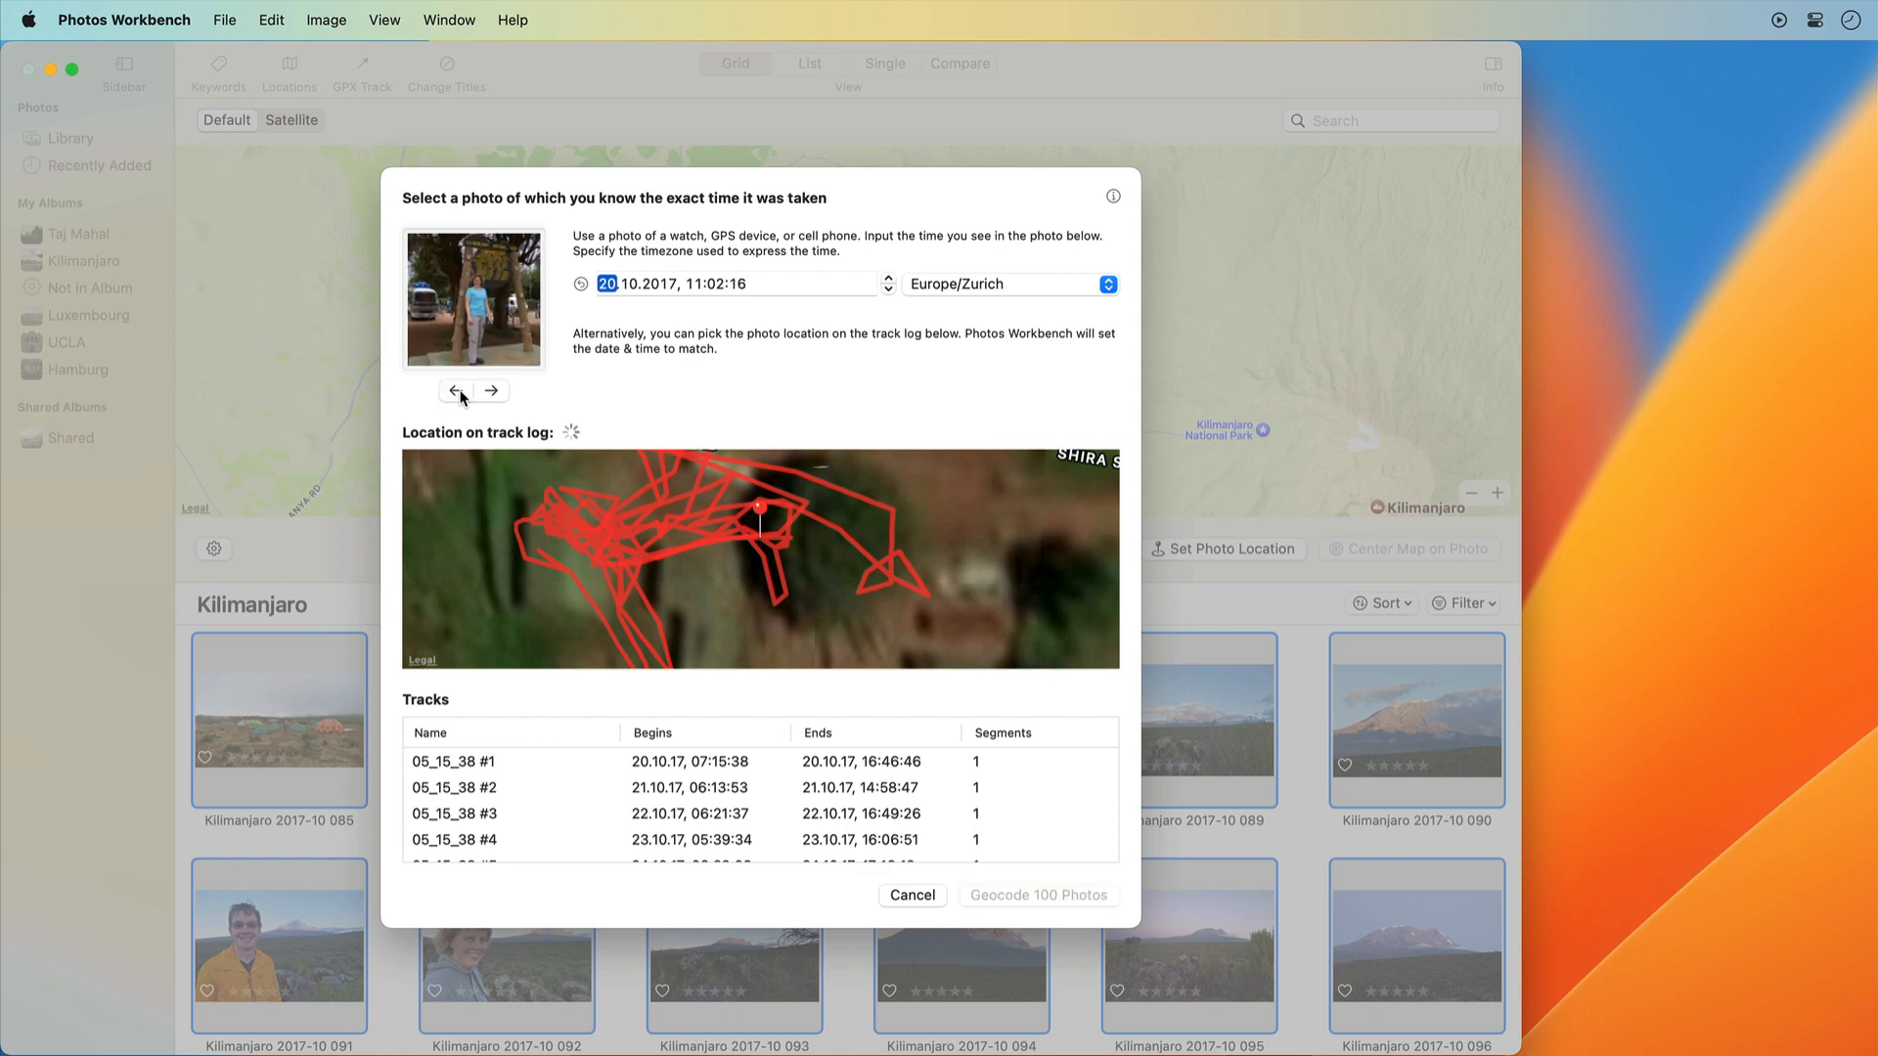
left_click(459, 392)
left_click(460, 392)
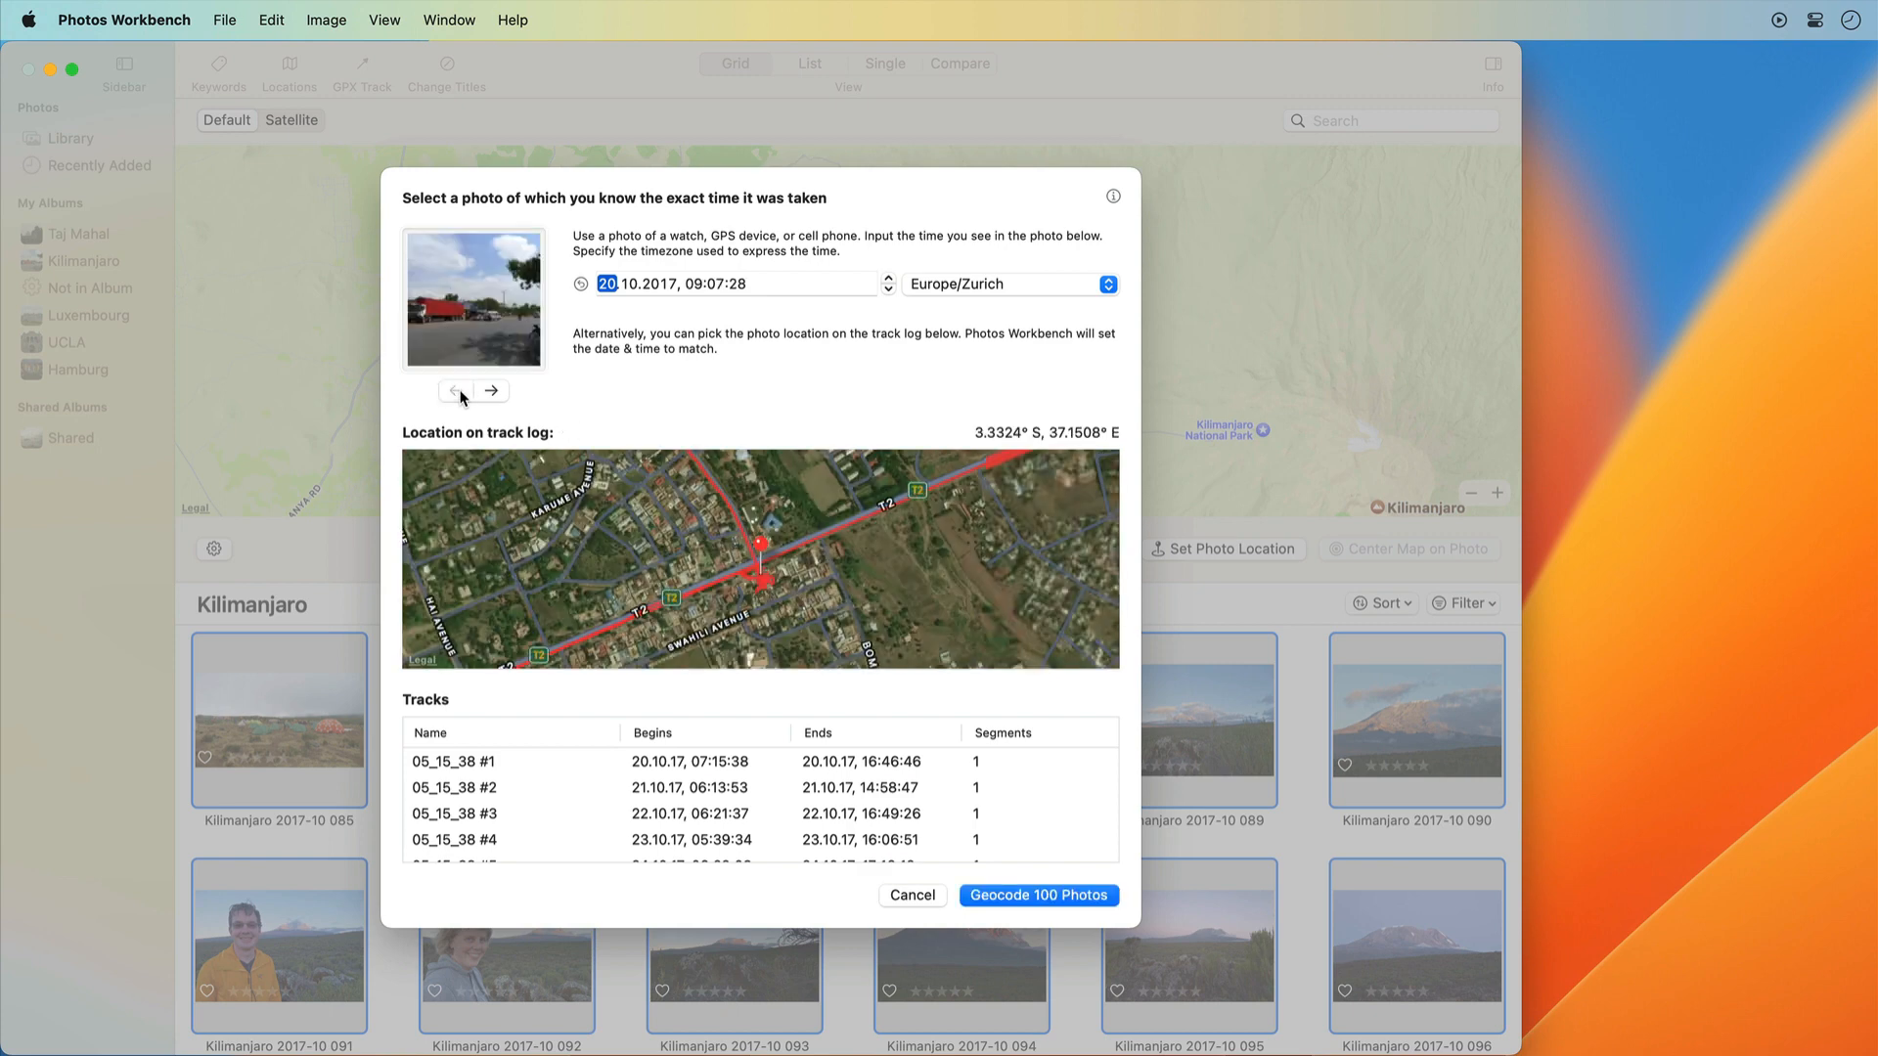
left_click(1059, 897)
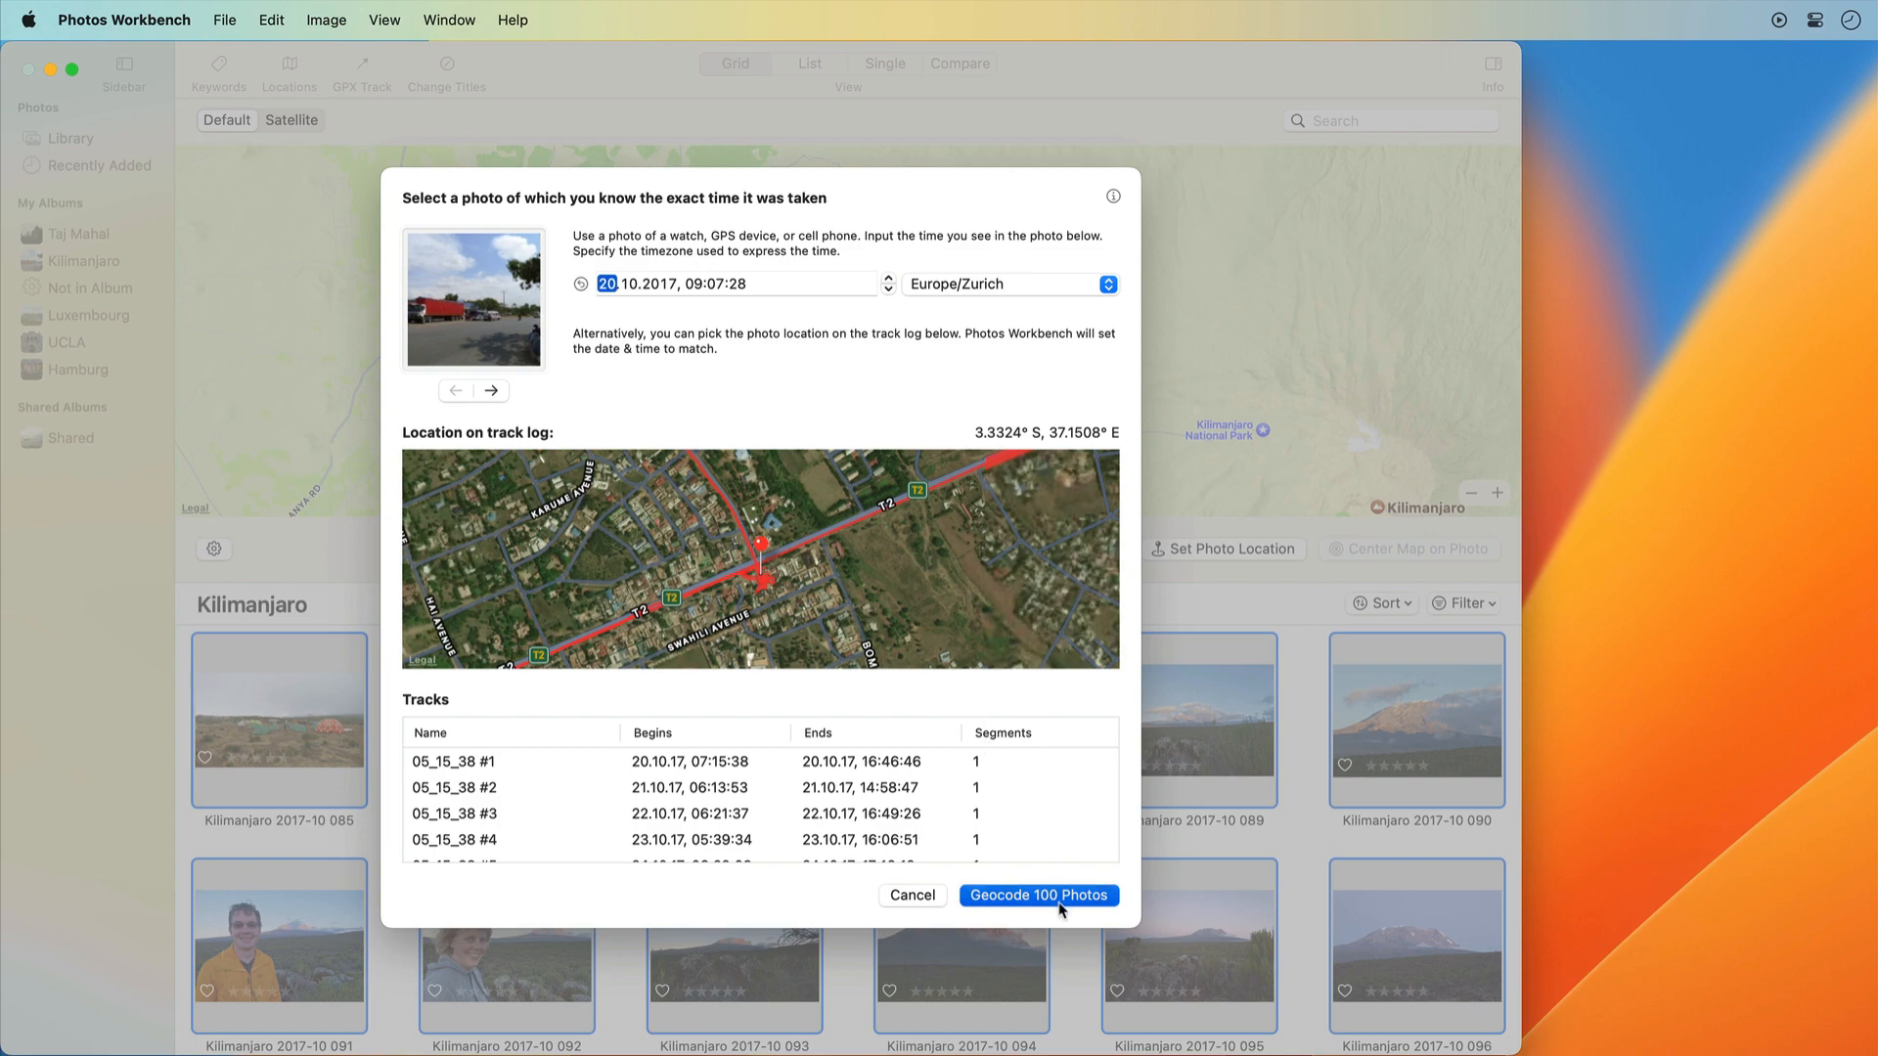